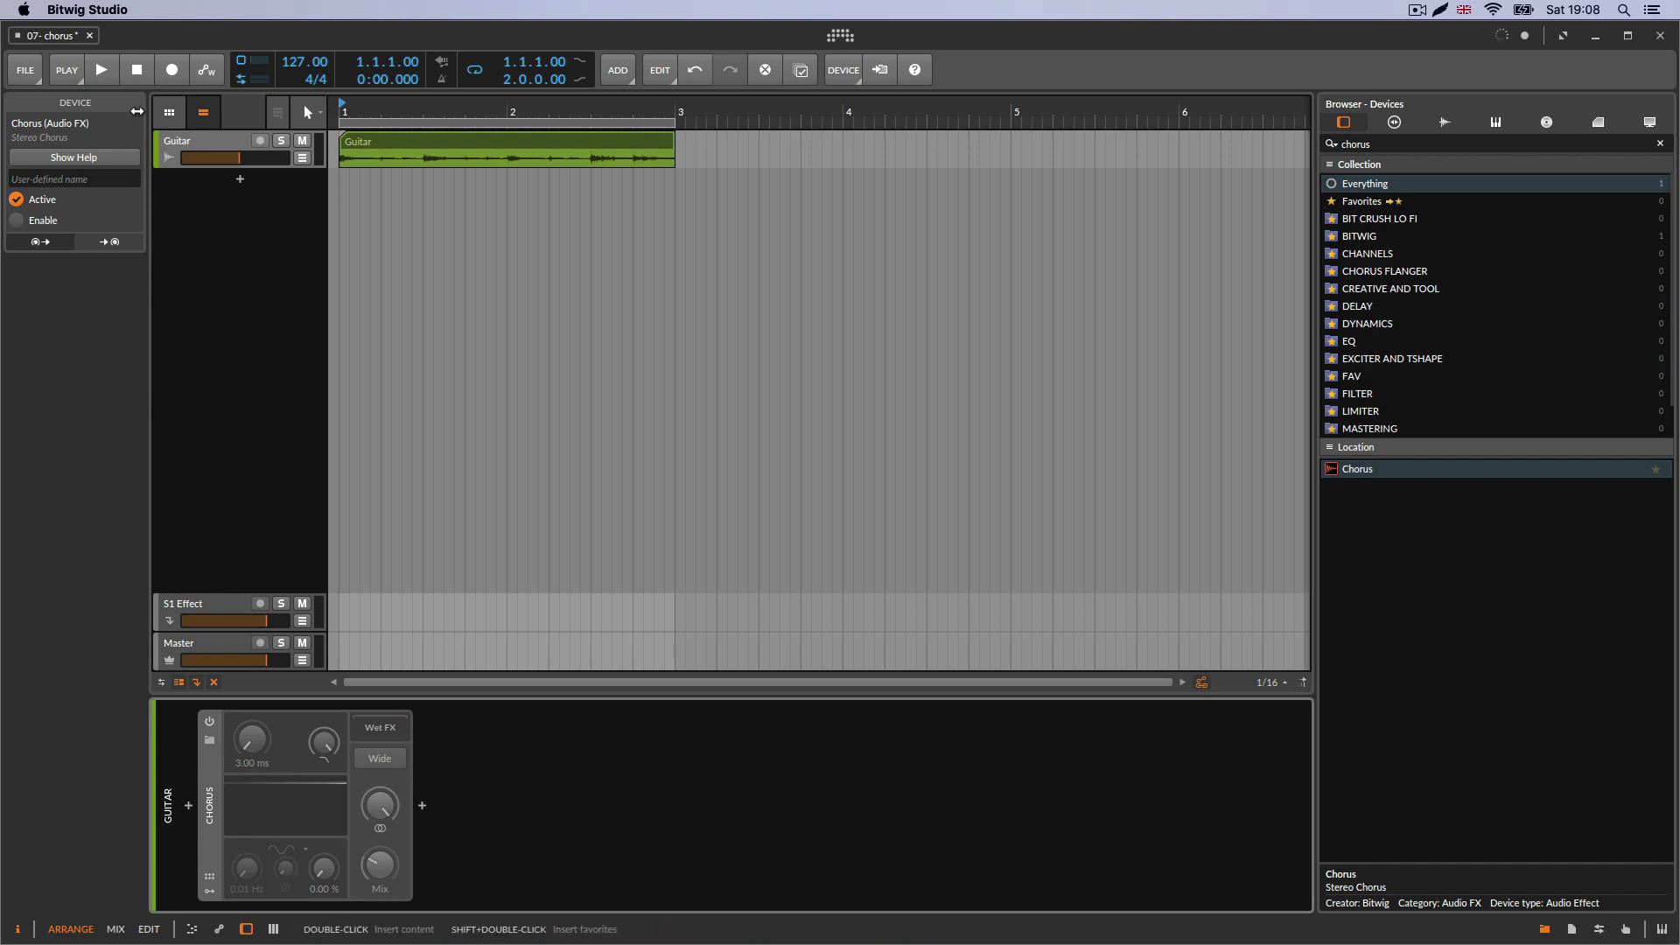
Play the dry guitar clip, stop playback, and switch on the Chorus device on the Guitar track
click(107, 75)
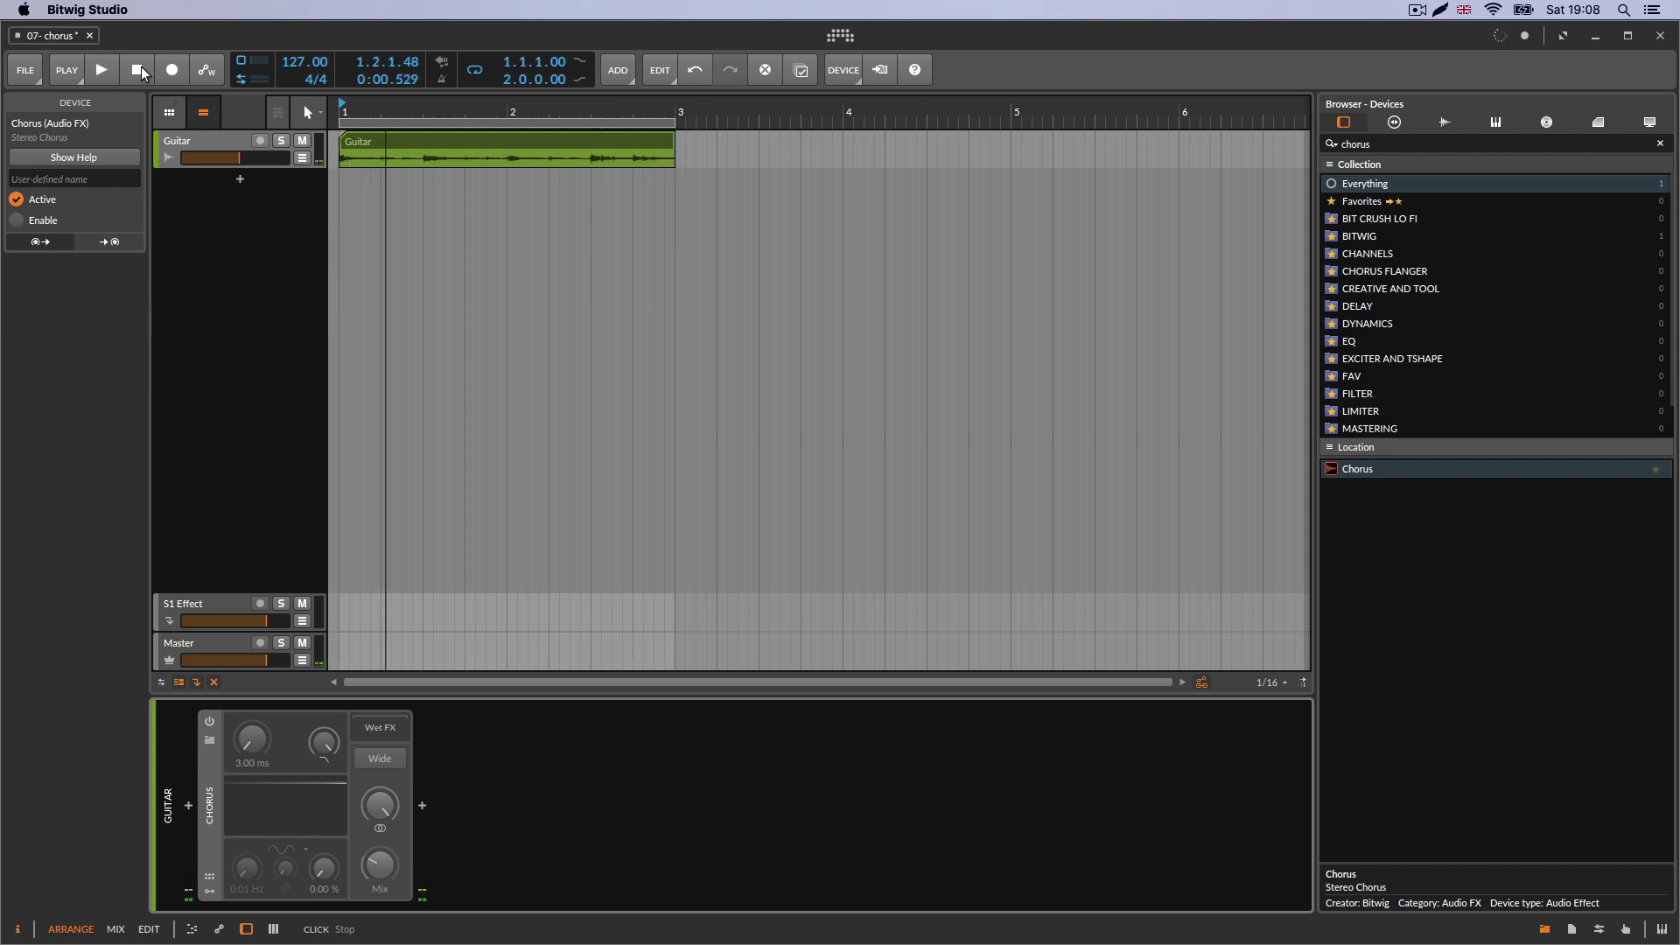
click(141, 72)
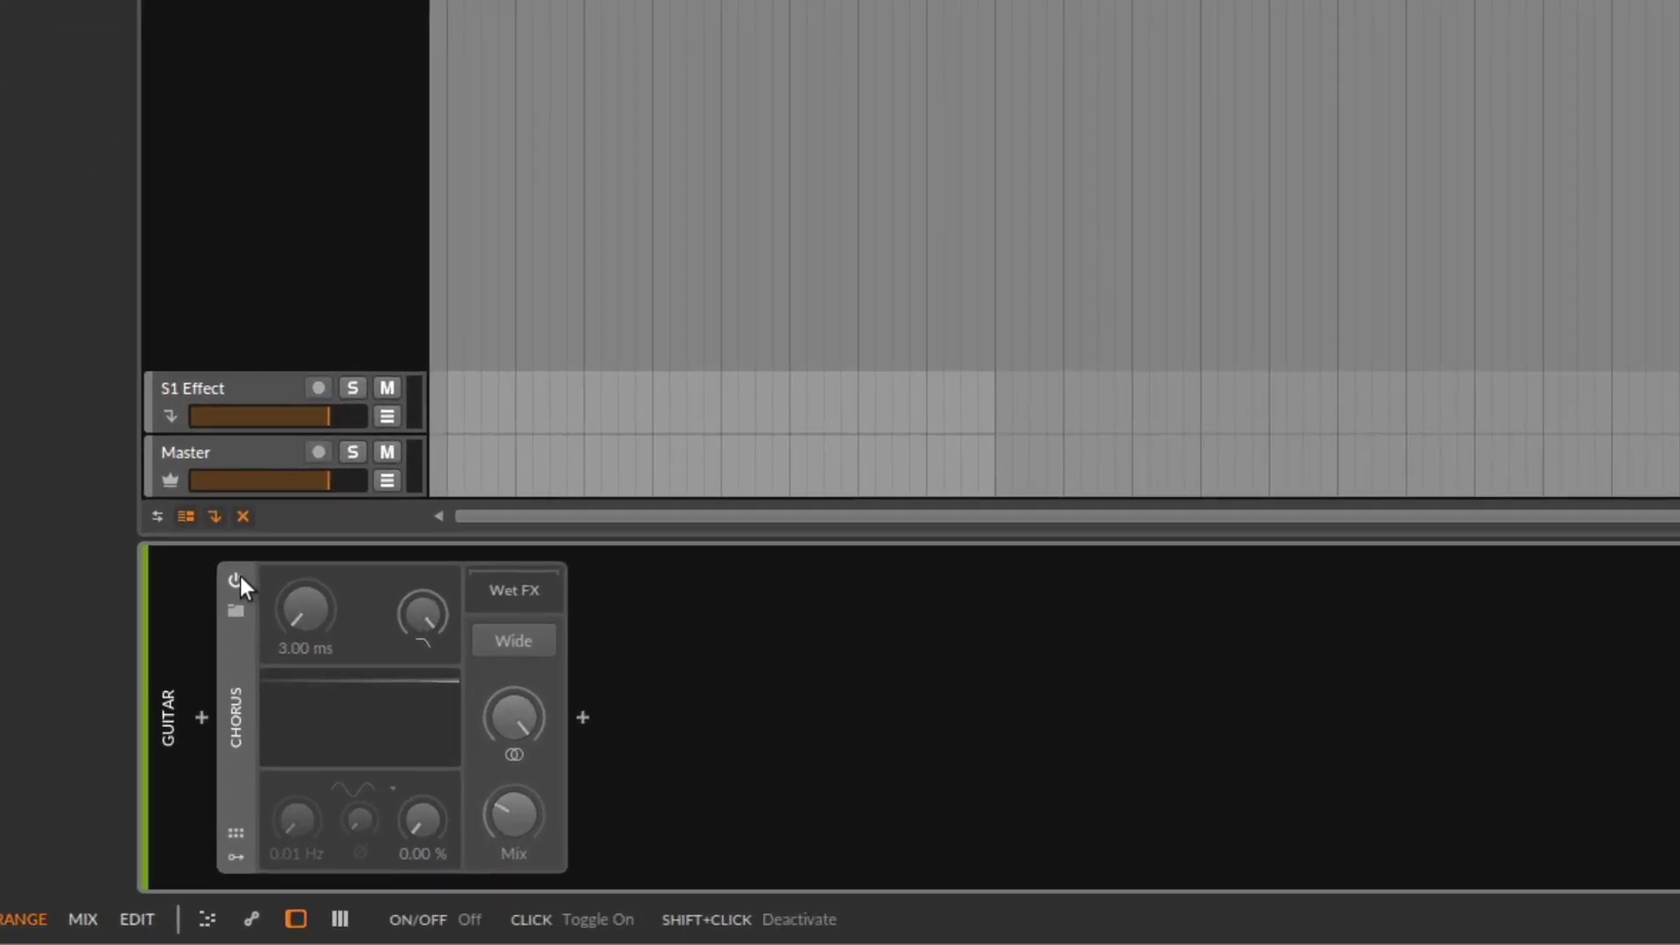
click(208, 721)
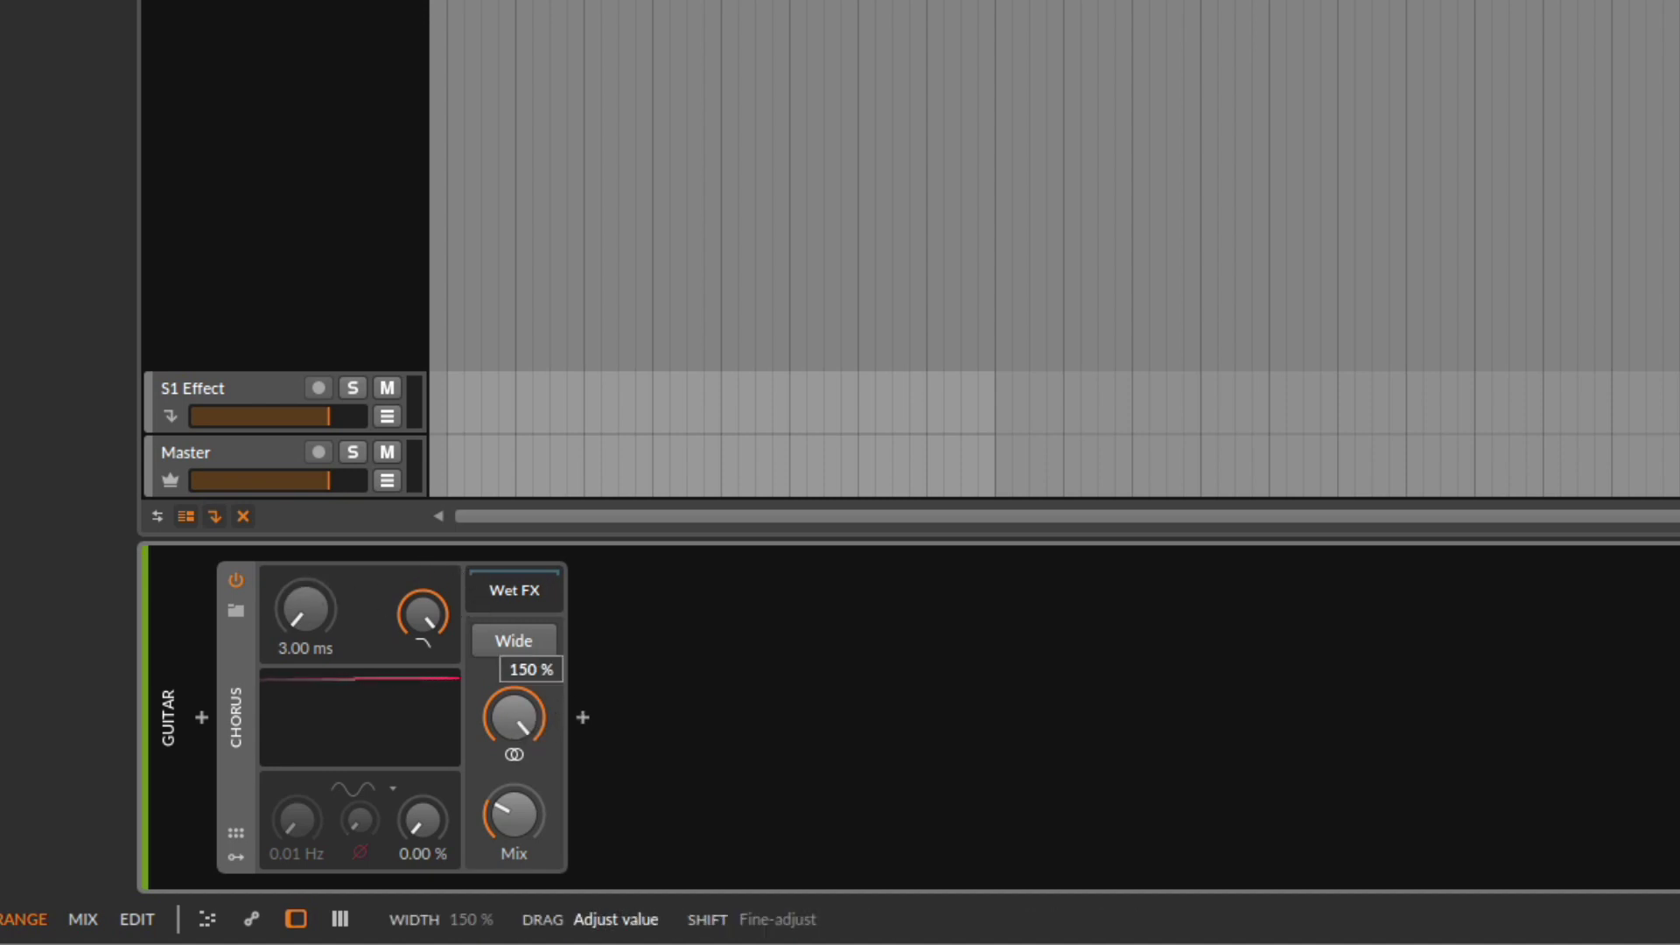
mouse_move(423, 616)
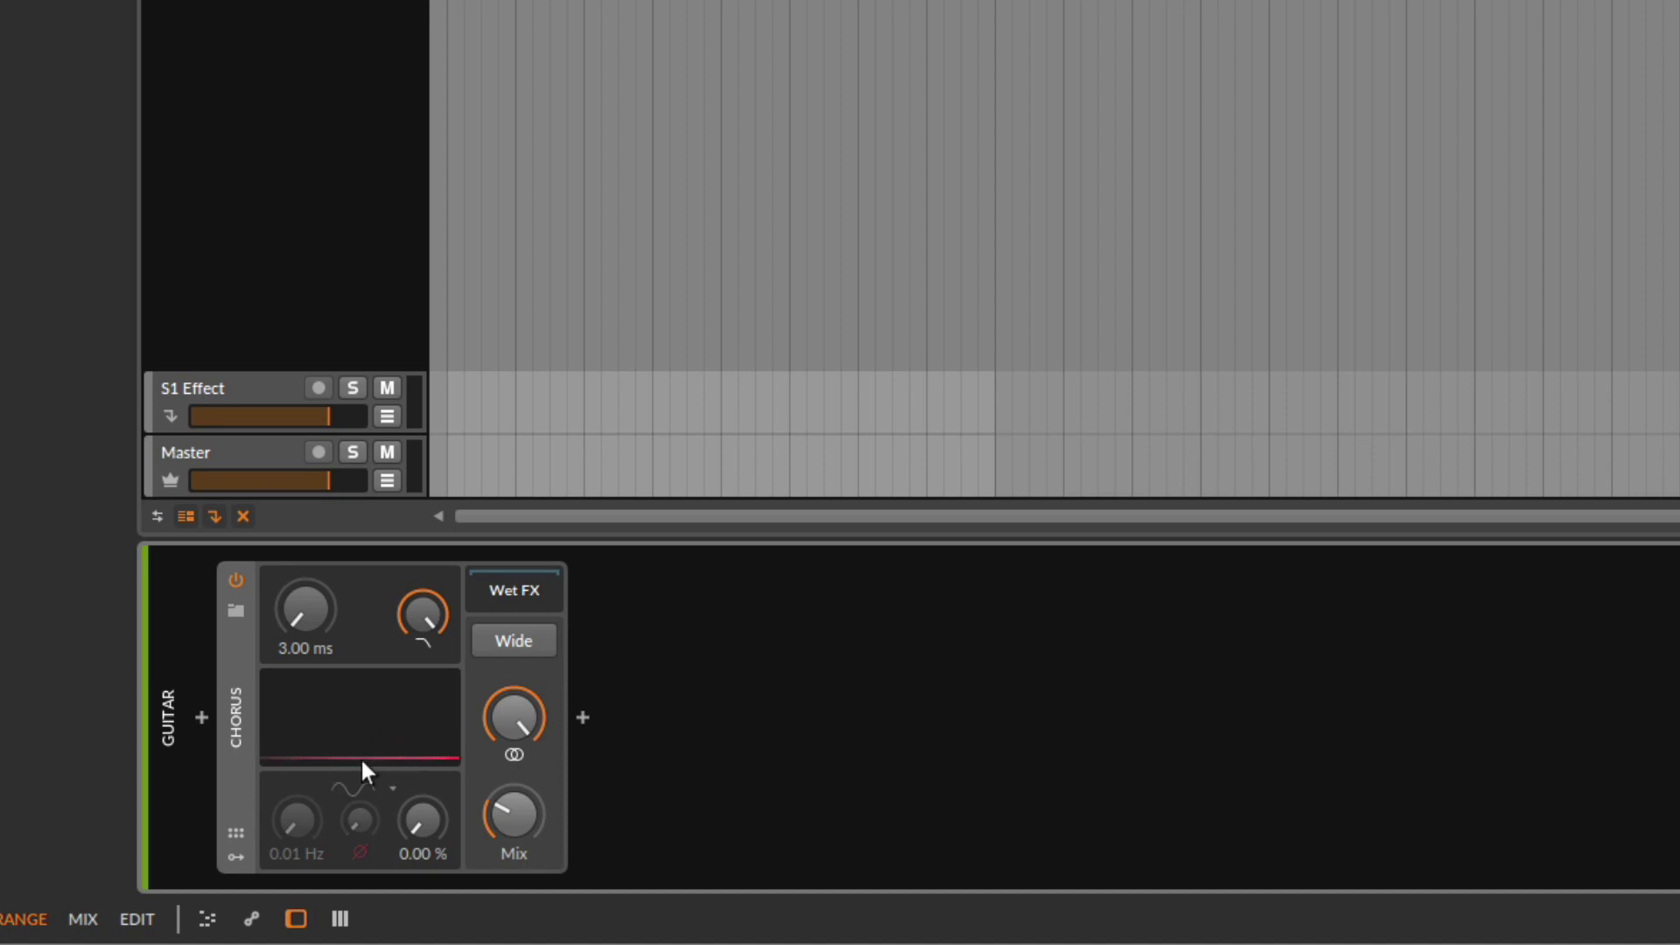
Try a Chorus delay time of 7.26 ms and return it to 3.00 ms
mouse_move(414, 819)
mouse_down()
mouse_move(414, 787)
mouse_move(413, 819)
mouse_up()
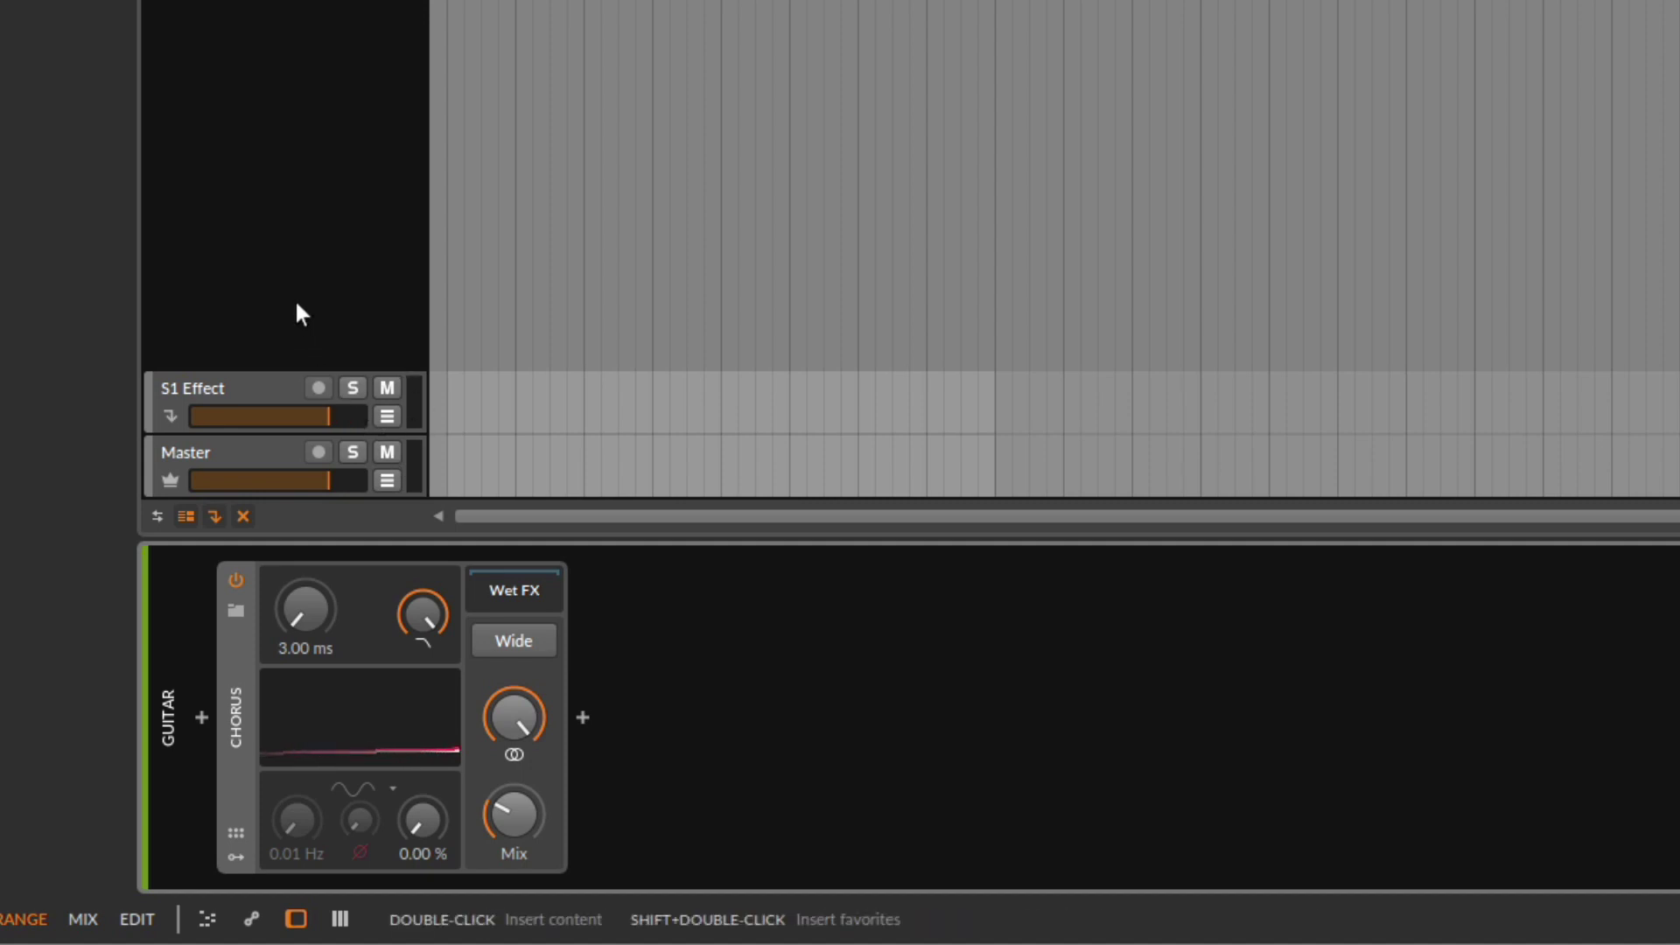
drag(307, 610, 306, 576)
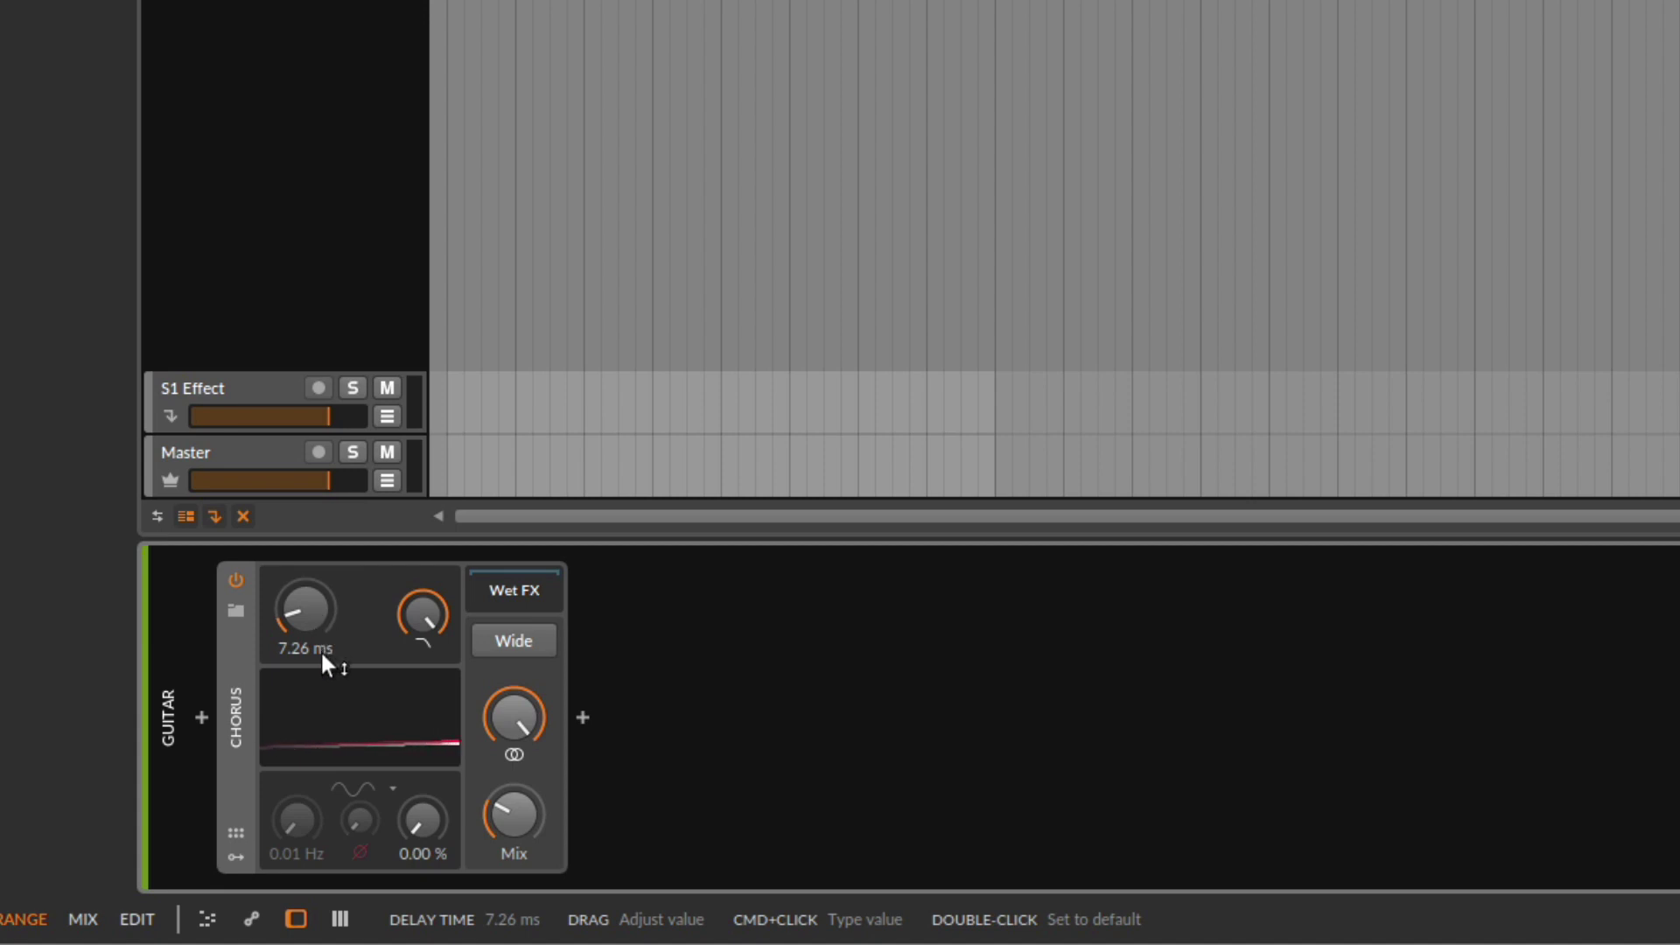
mouse_move(301, 616)
mouse_down()
mouse_move(301, 595)
mouse_move(305, 613)
mouse_up()
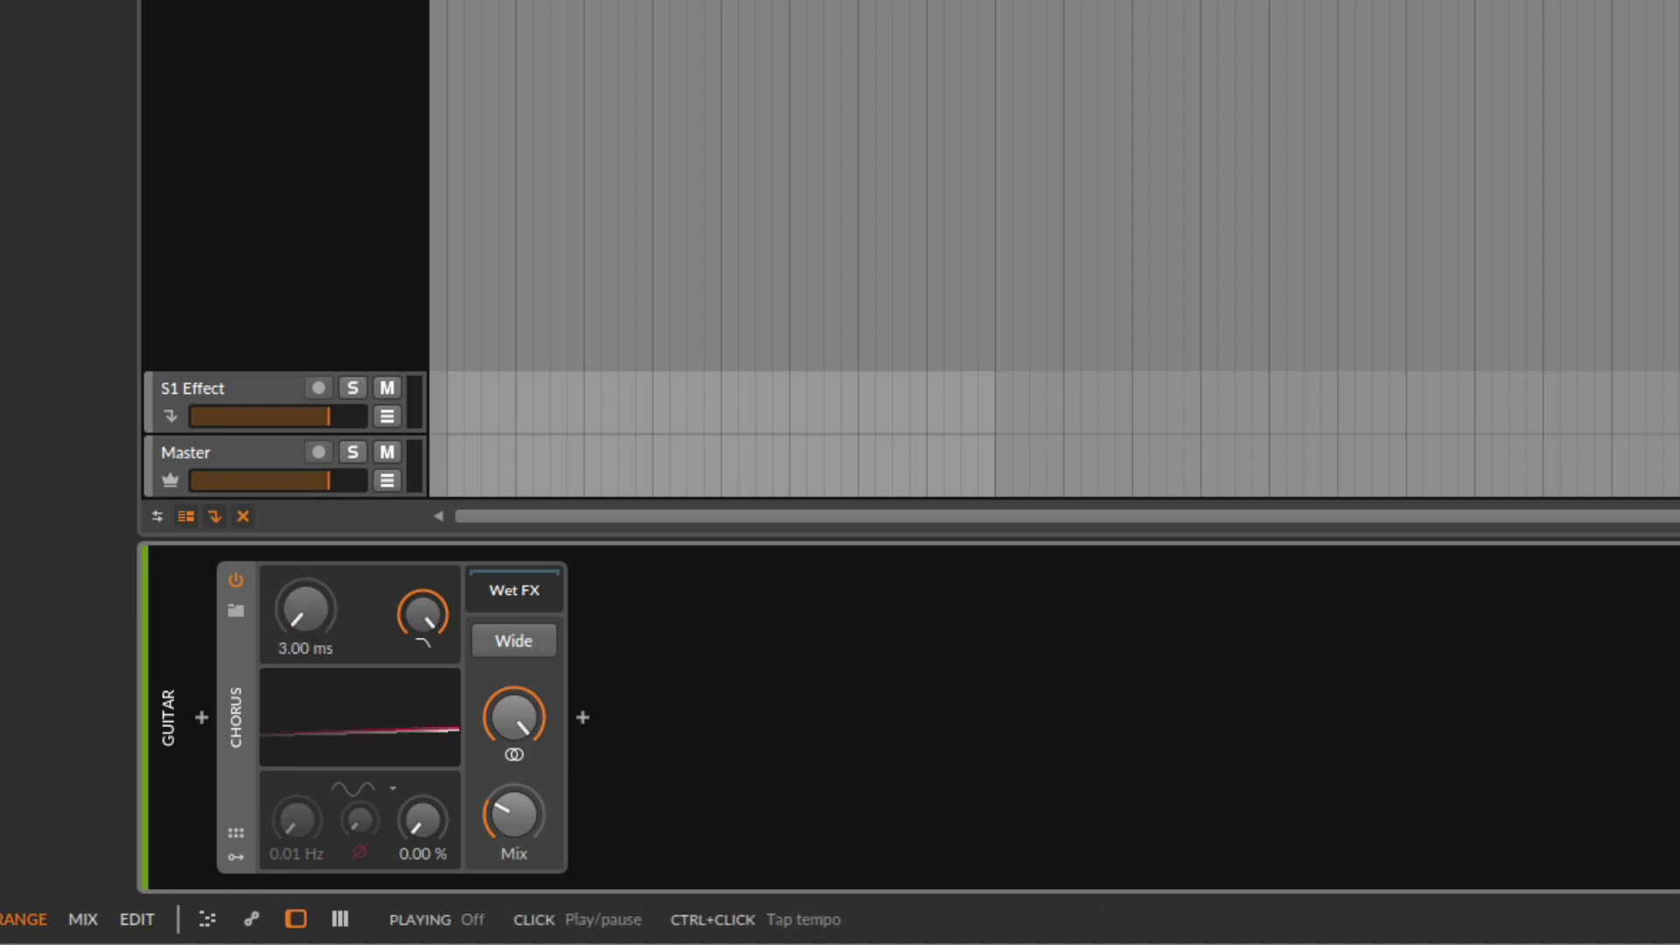
Play the guitar loop and toggle the Chorus device off and on to compare the dry and processed sound
key(space)
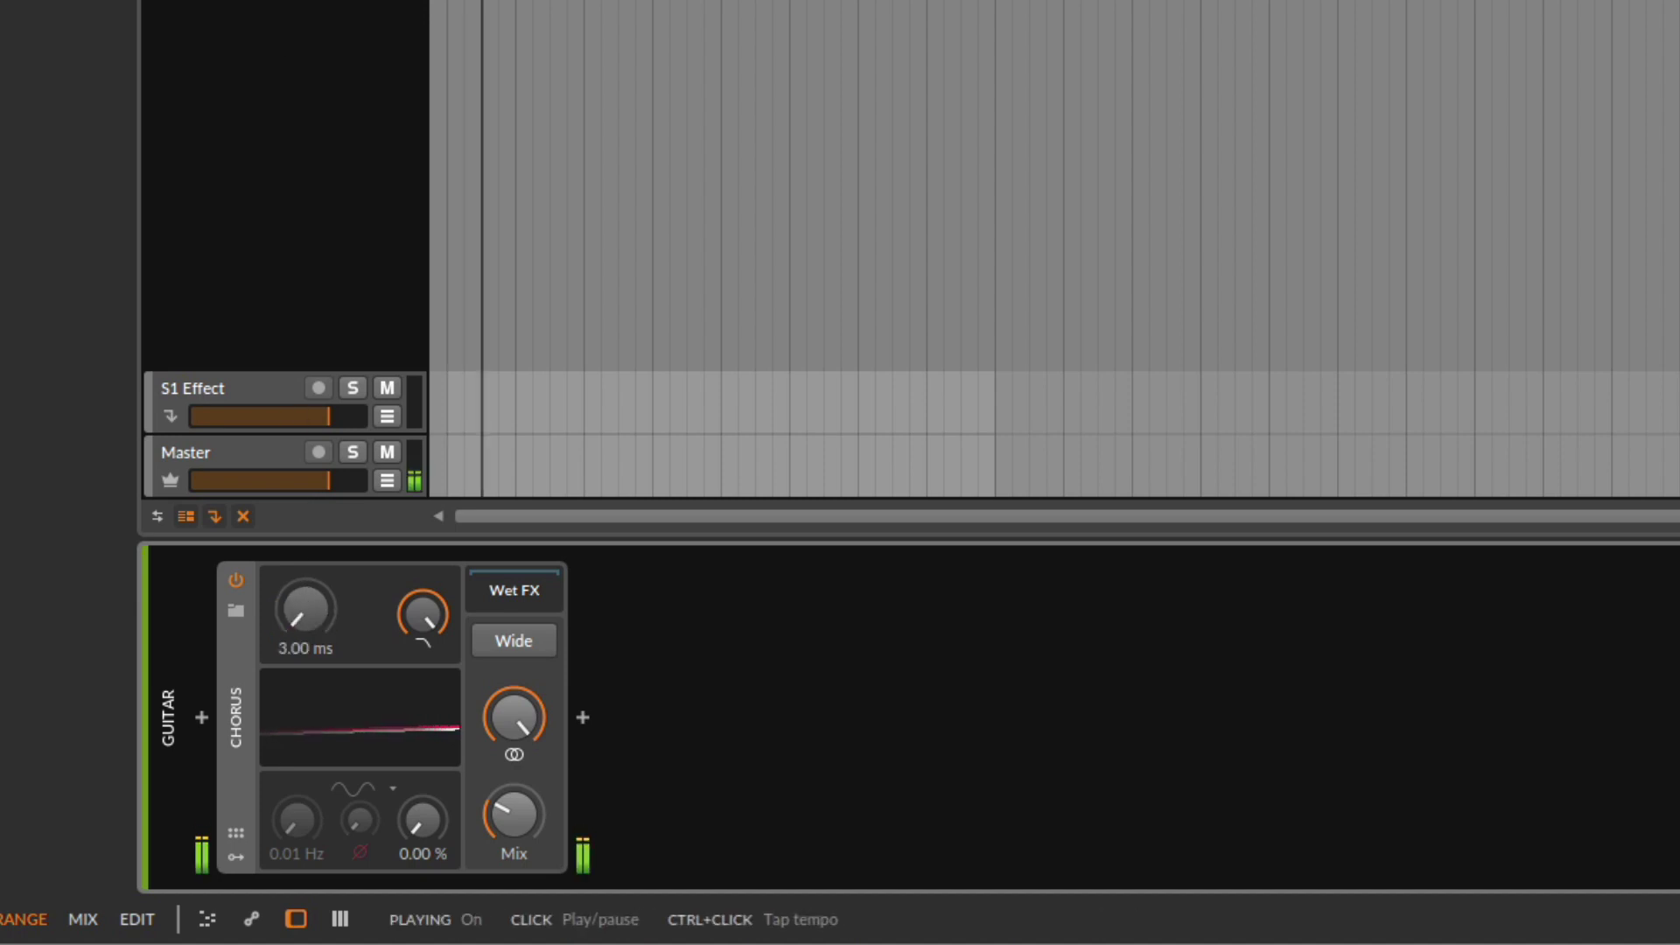
click(237, 578)
click(238, 577)
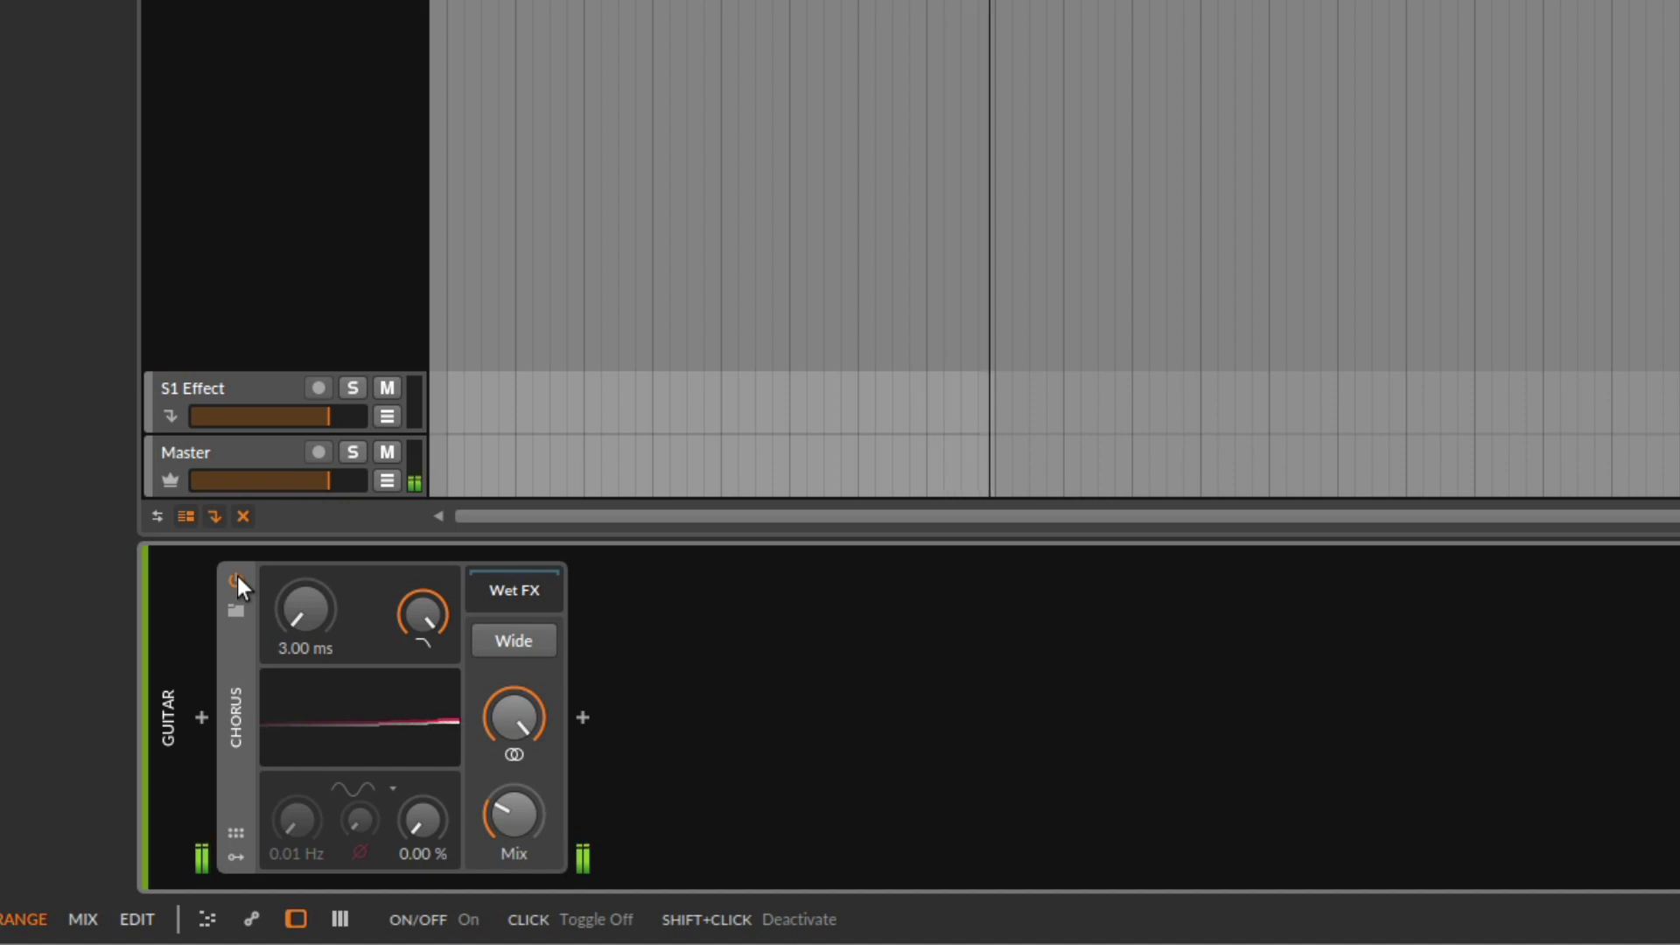
click(238, 577)
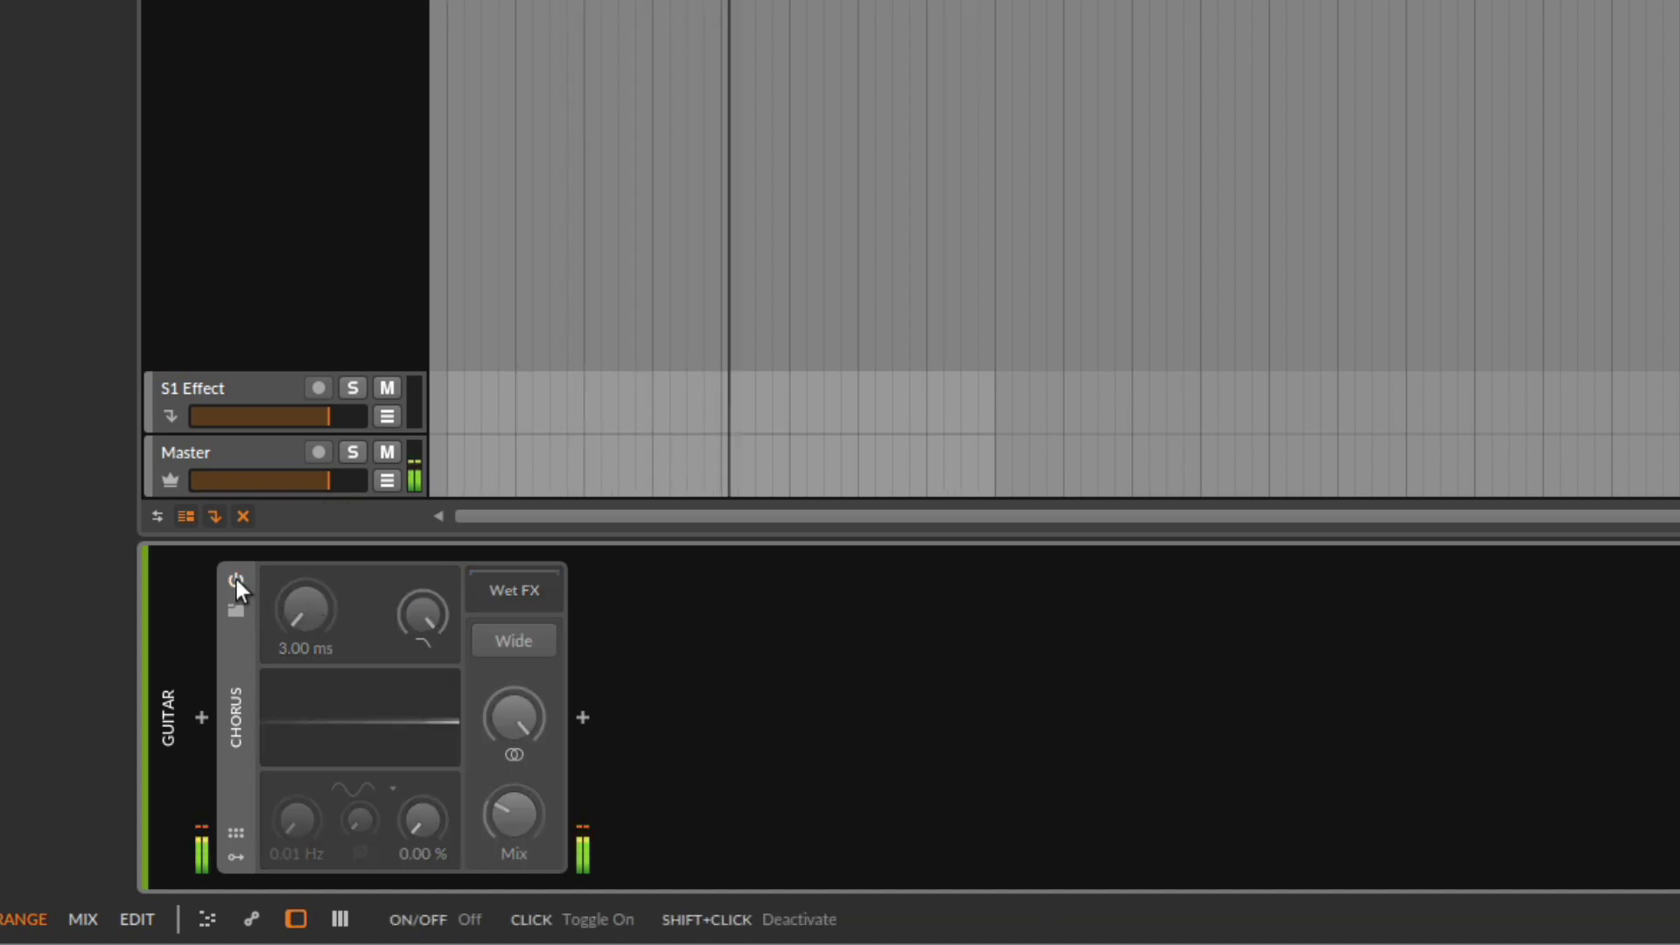
click(236, 579)
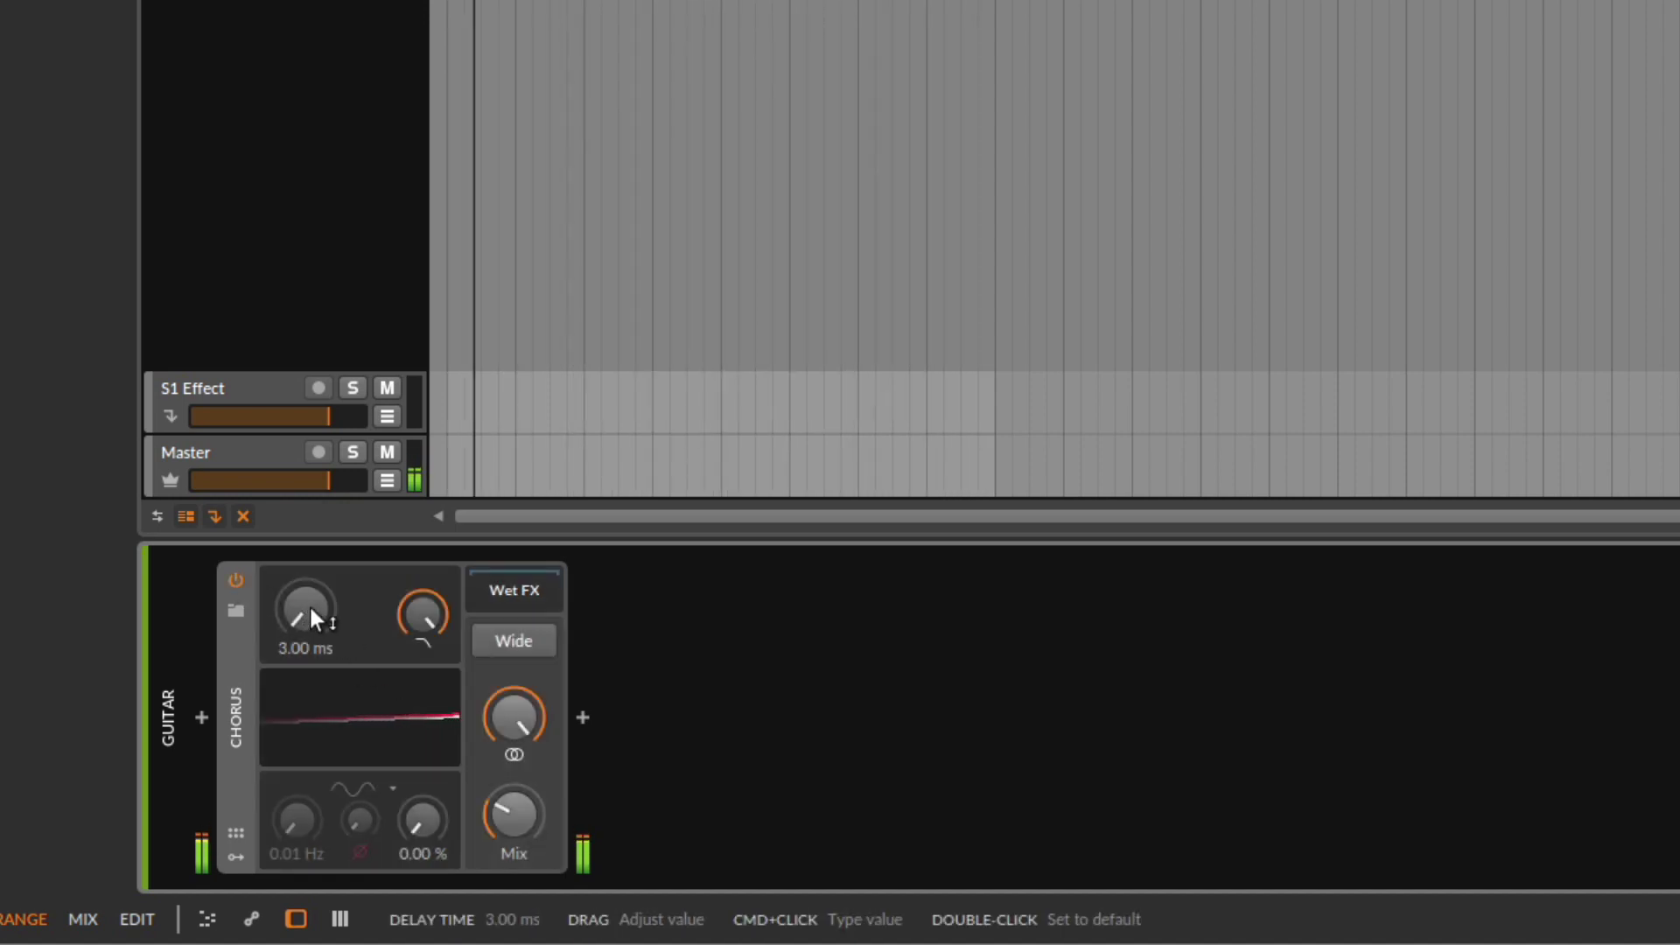
Raise the Chorus mix to 55.5% and try delay times of 26.5, 3.00 and 38.7 ms, ending at 12.8 ms
drag(505, 813, 505, 769)
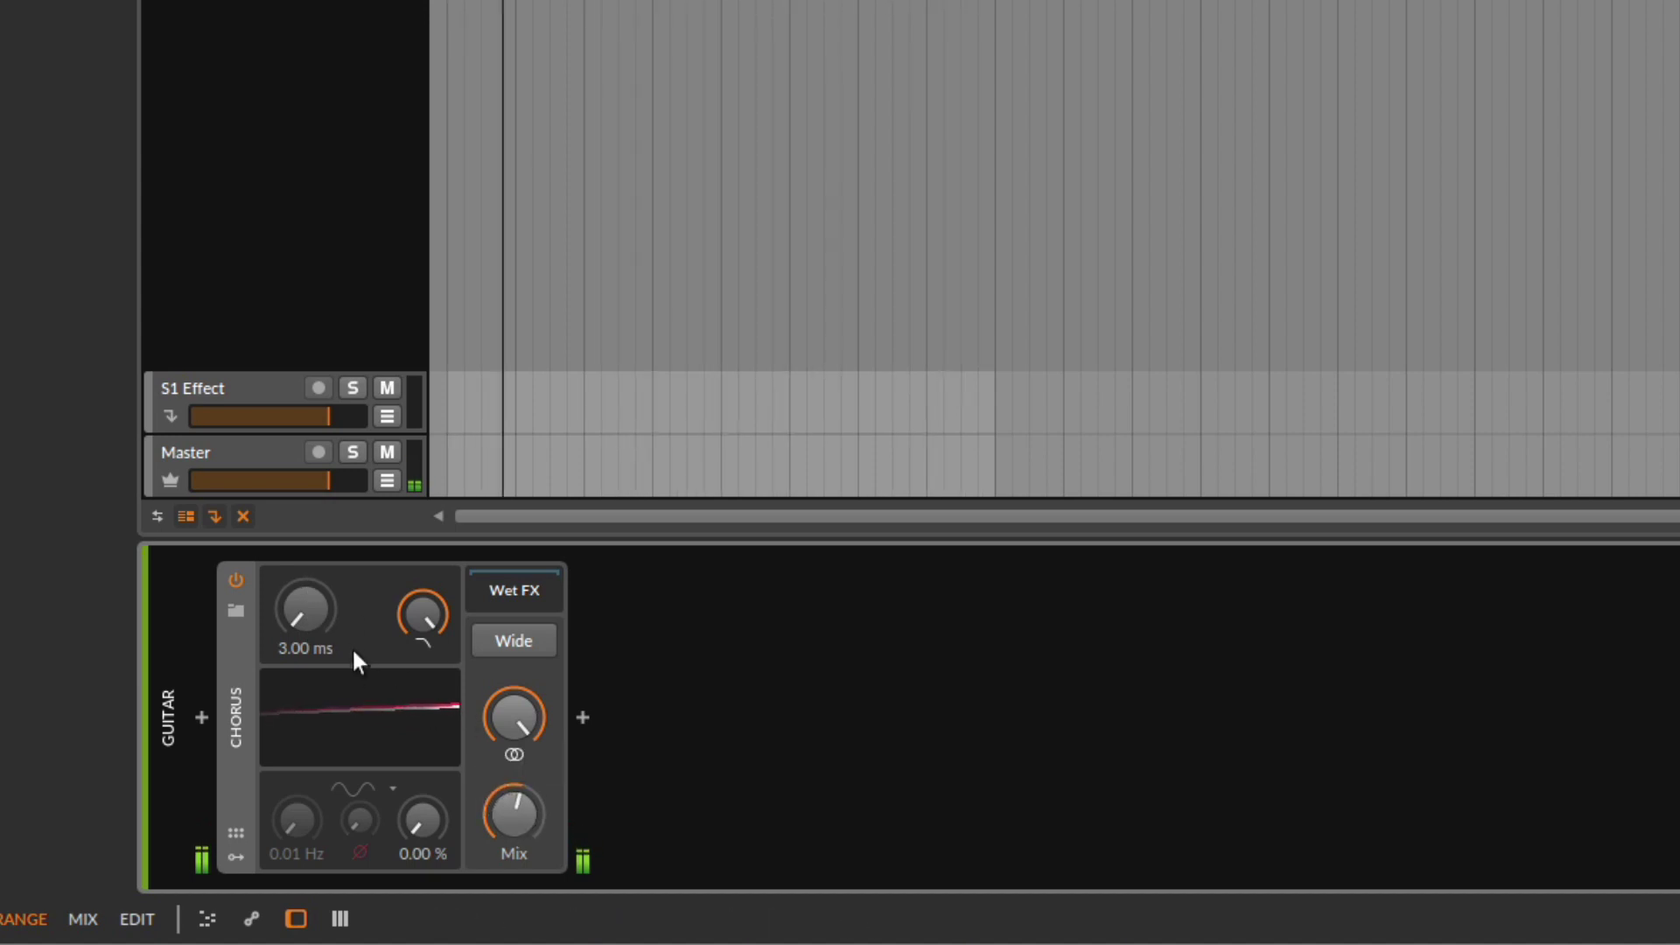
drag(297, 613, 299, 507)
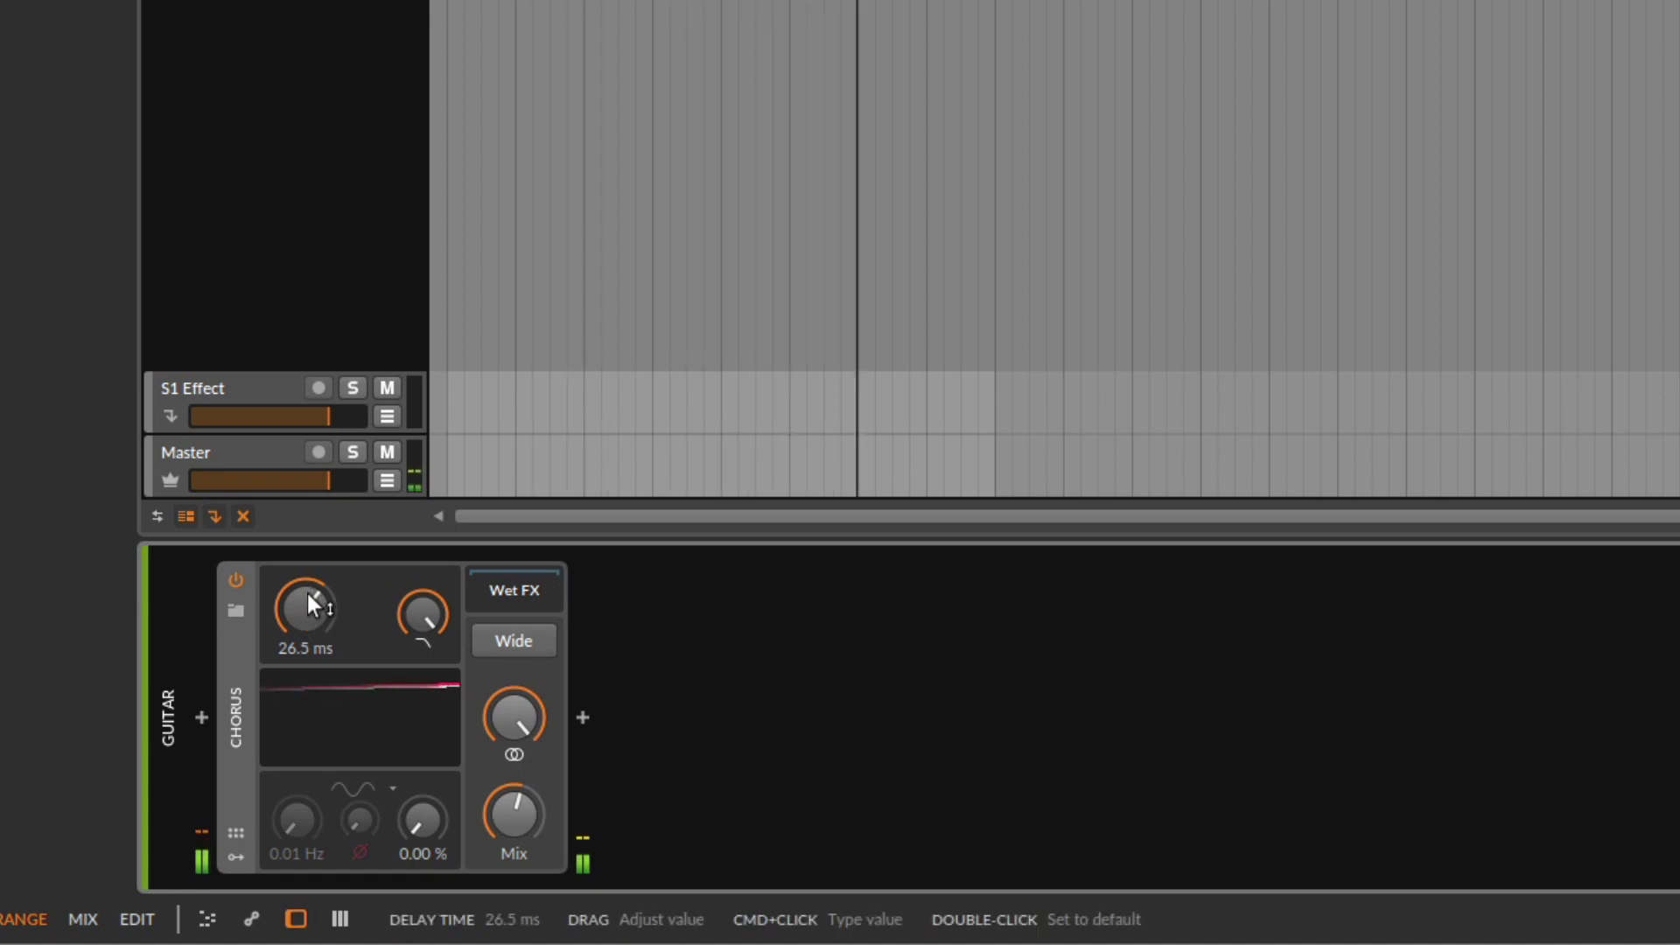
double_click(307, 595)
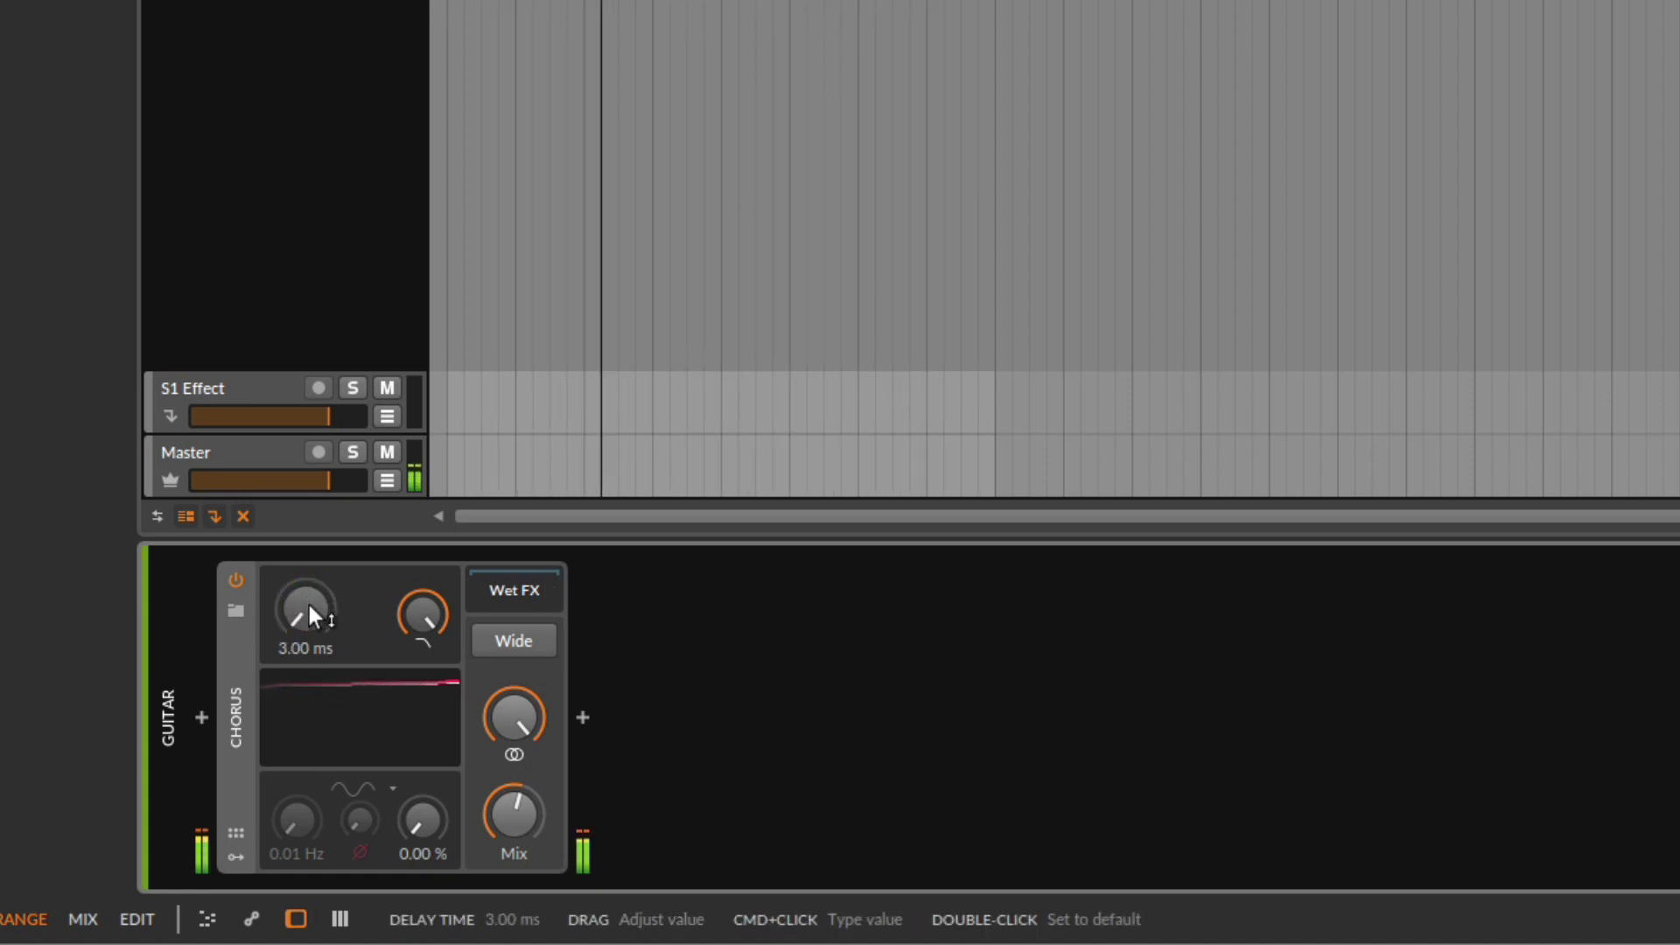
mouse_move(309, 606)
mouse_down()
mouse_move(308, 578)
mouse_move(321, 608)
mouse_up()
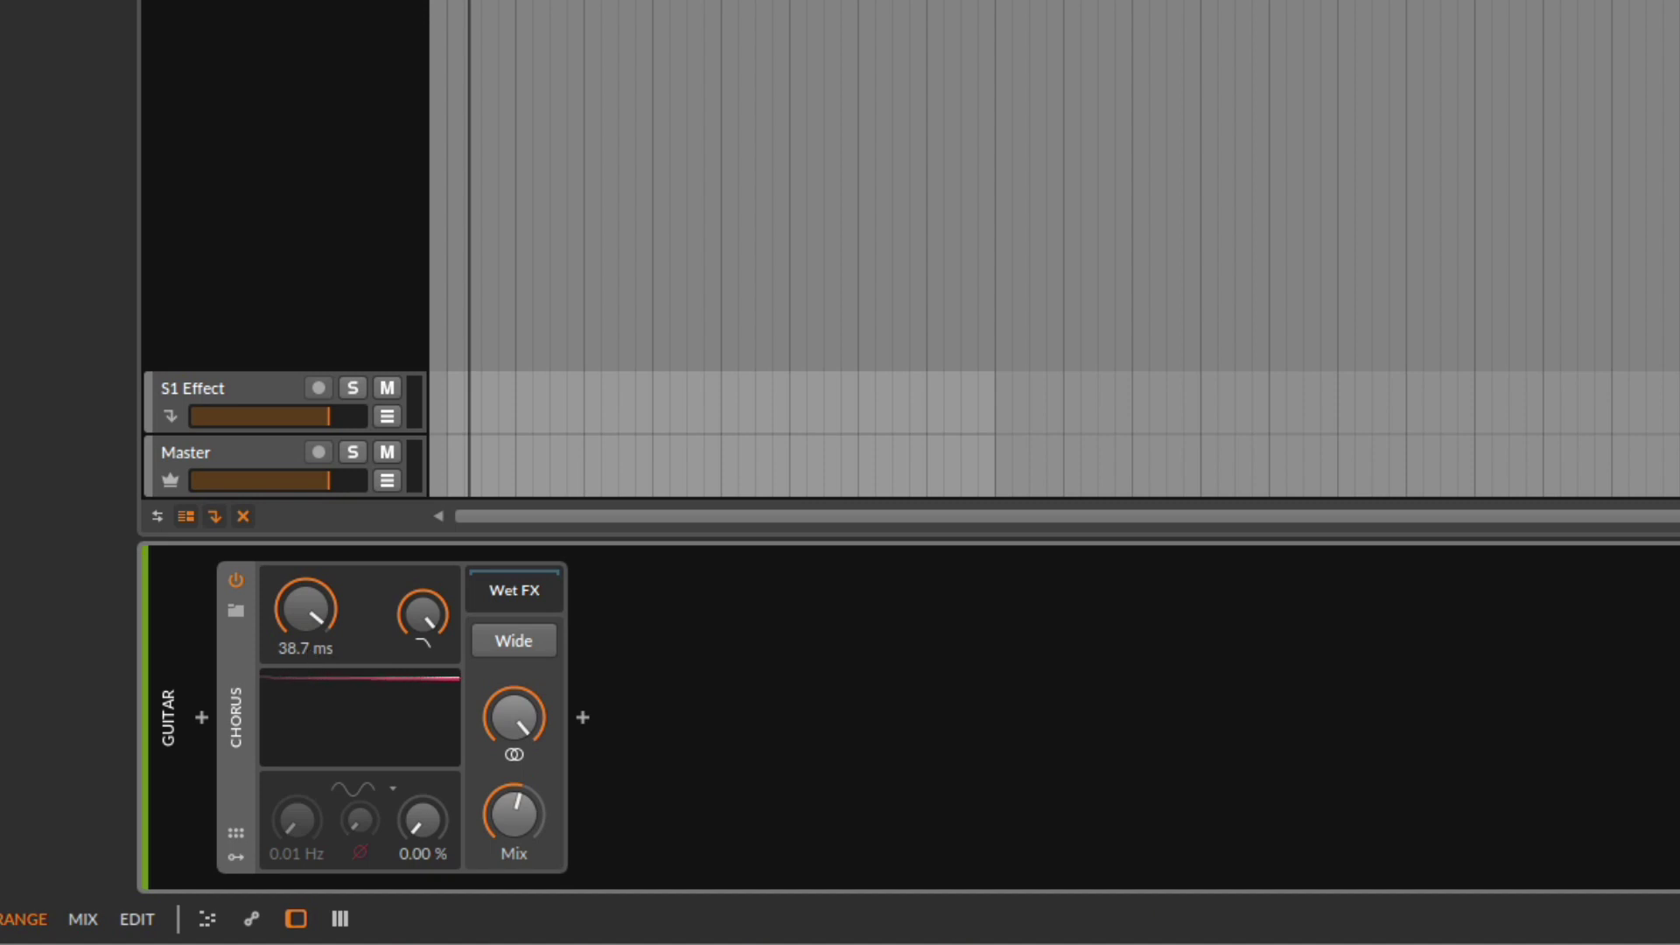
drag(305, 608, 306, 652)
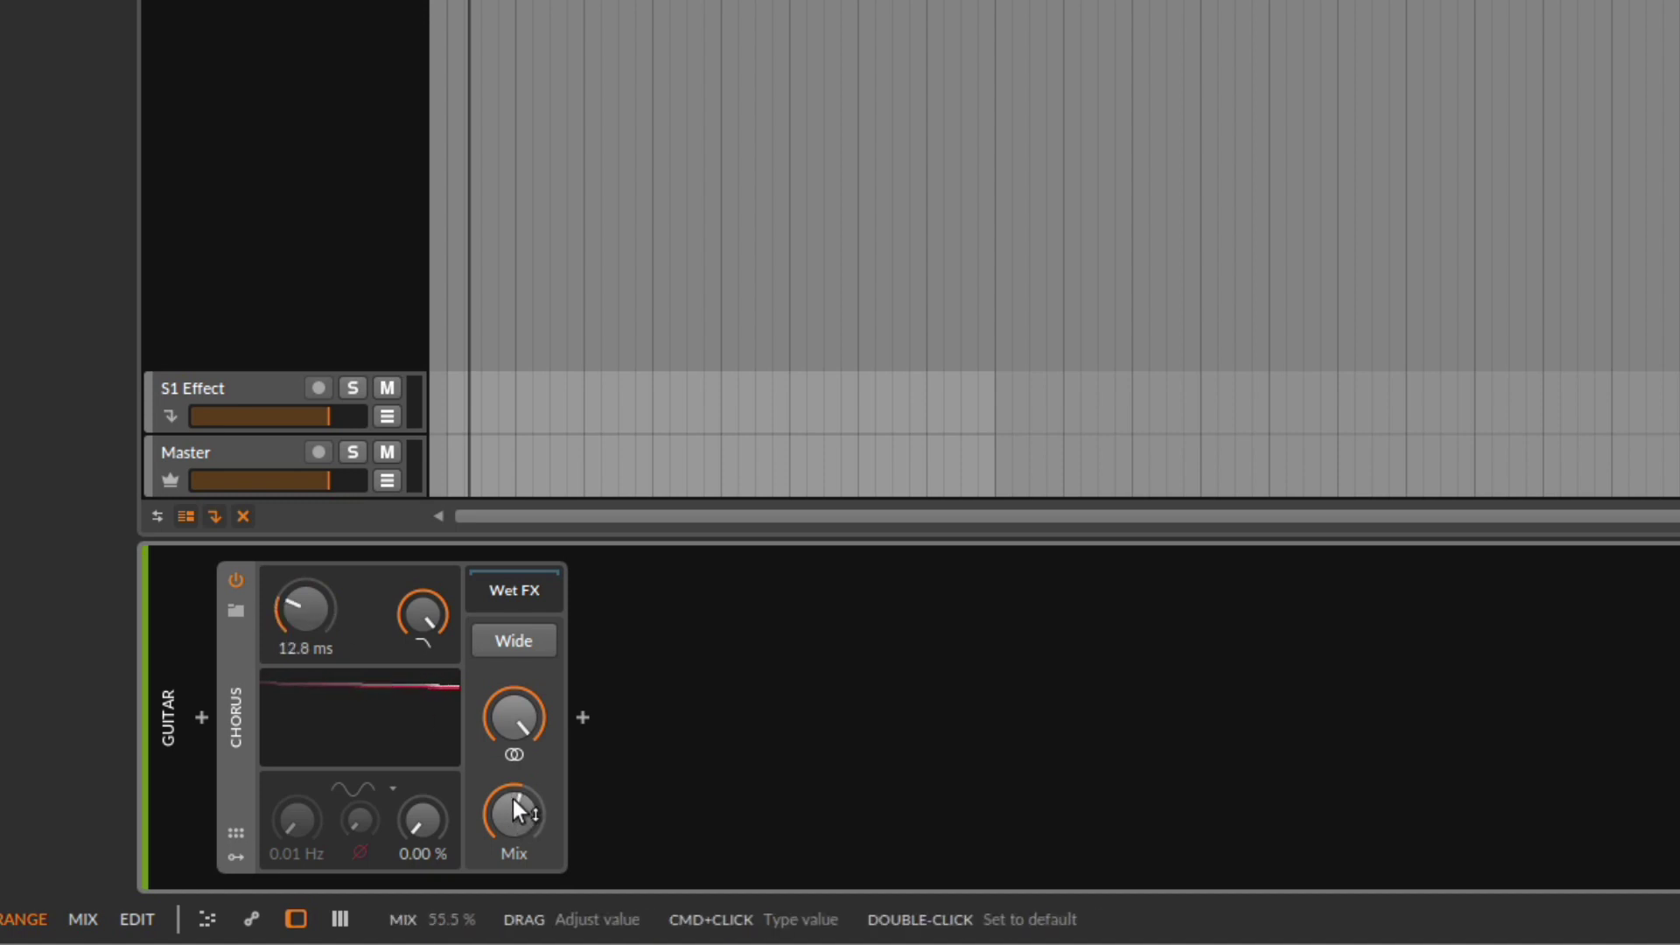
Lower the Chorus mix well below half, play the guitar loop, and raise the mix to maximum
drag(514, 813, 515, 877)
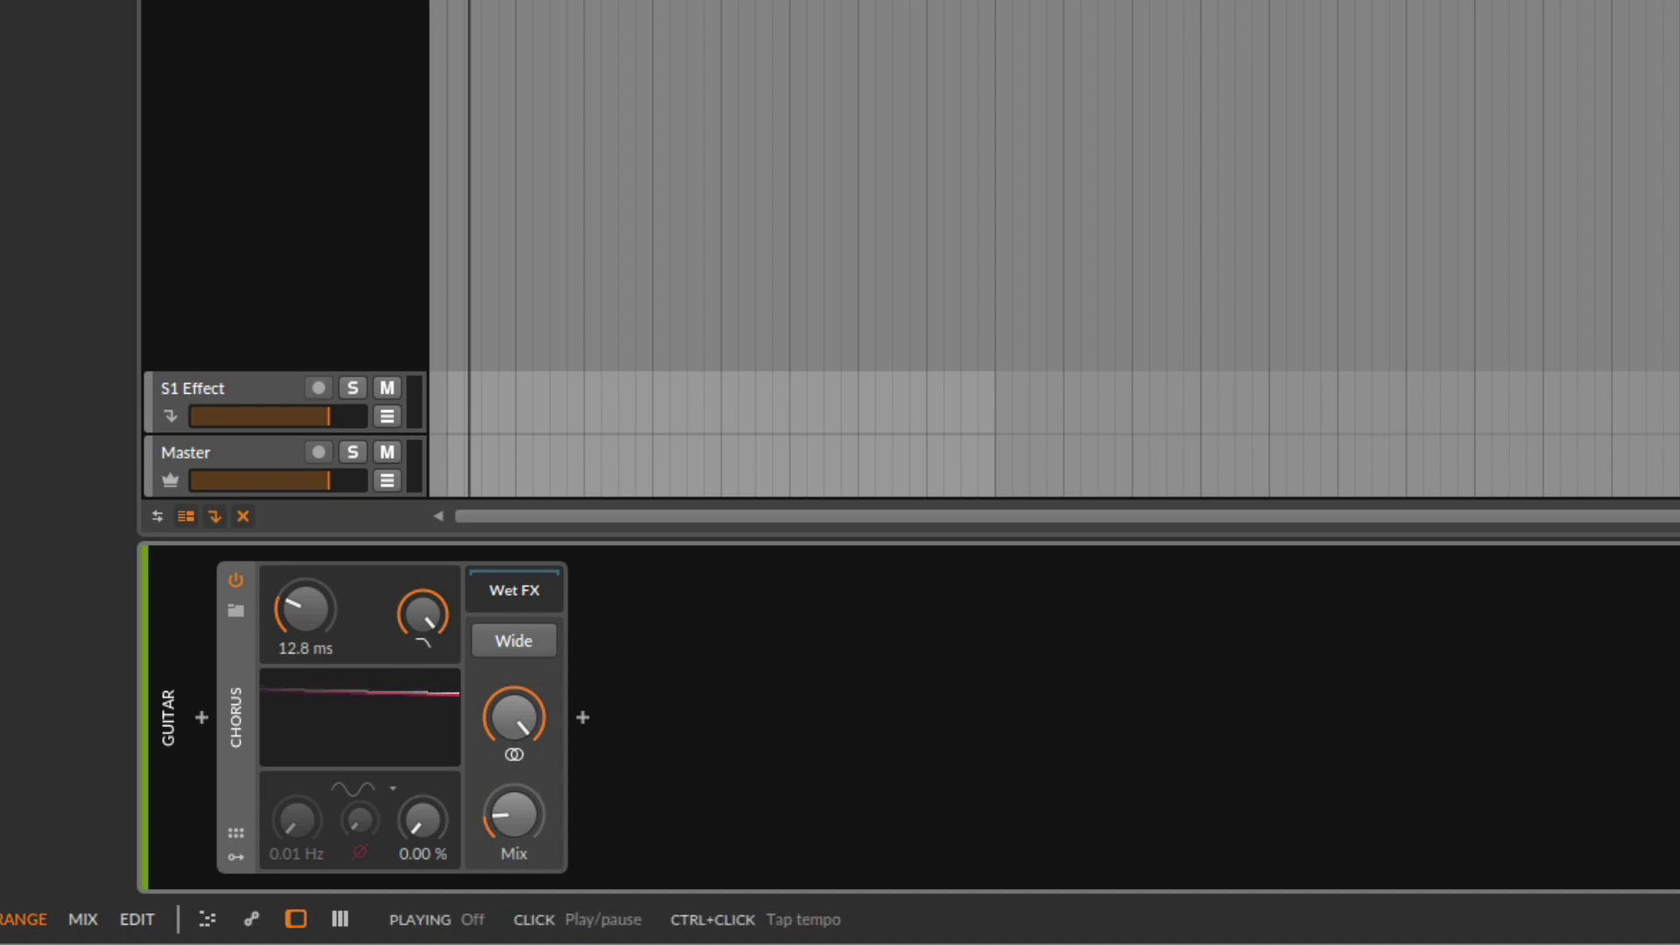
key(space)
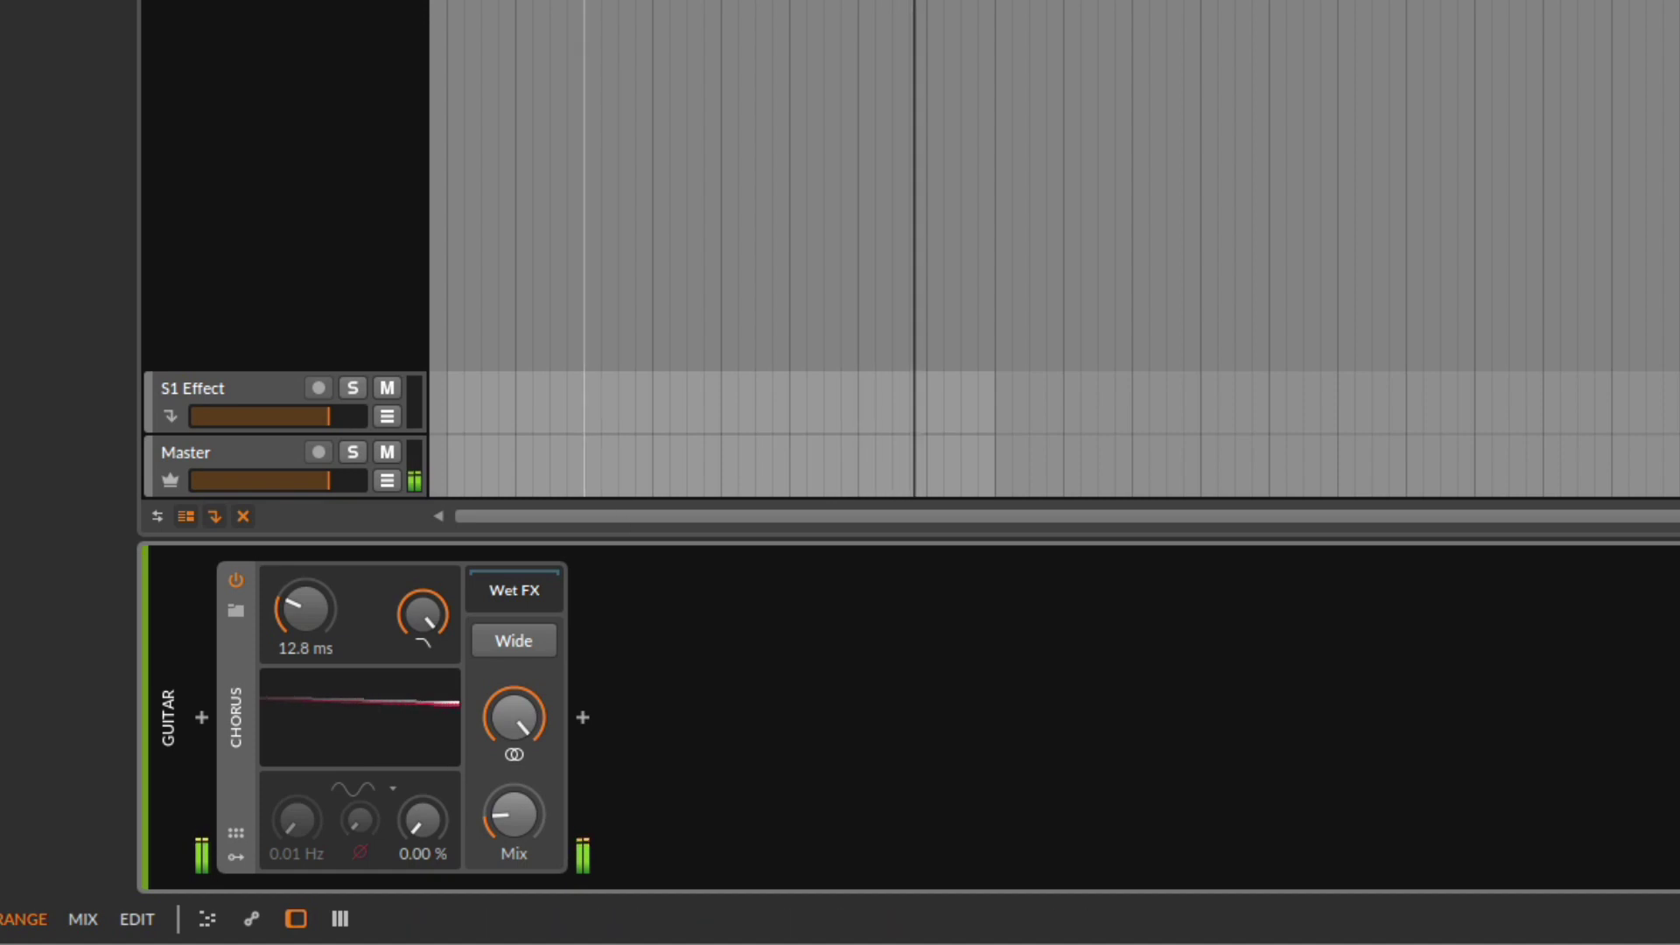
drag(479, 791, 479, 651)
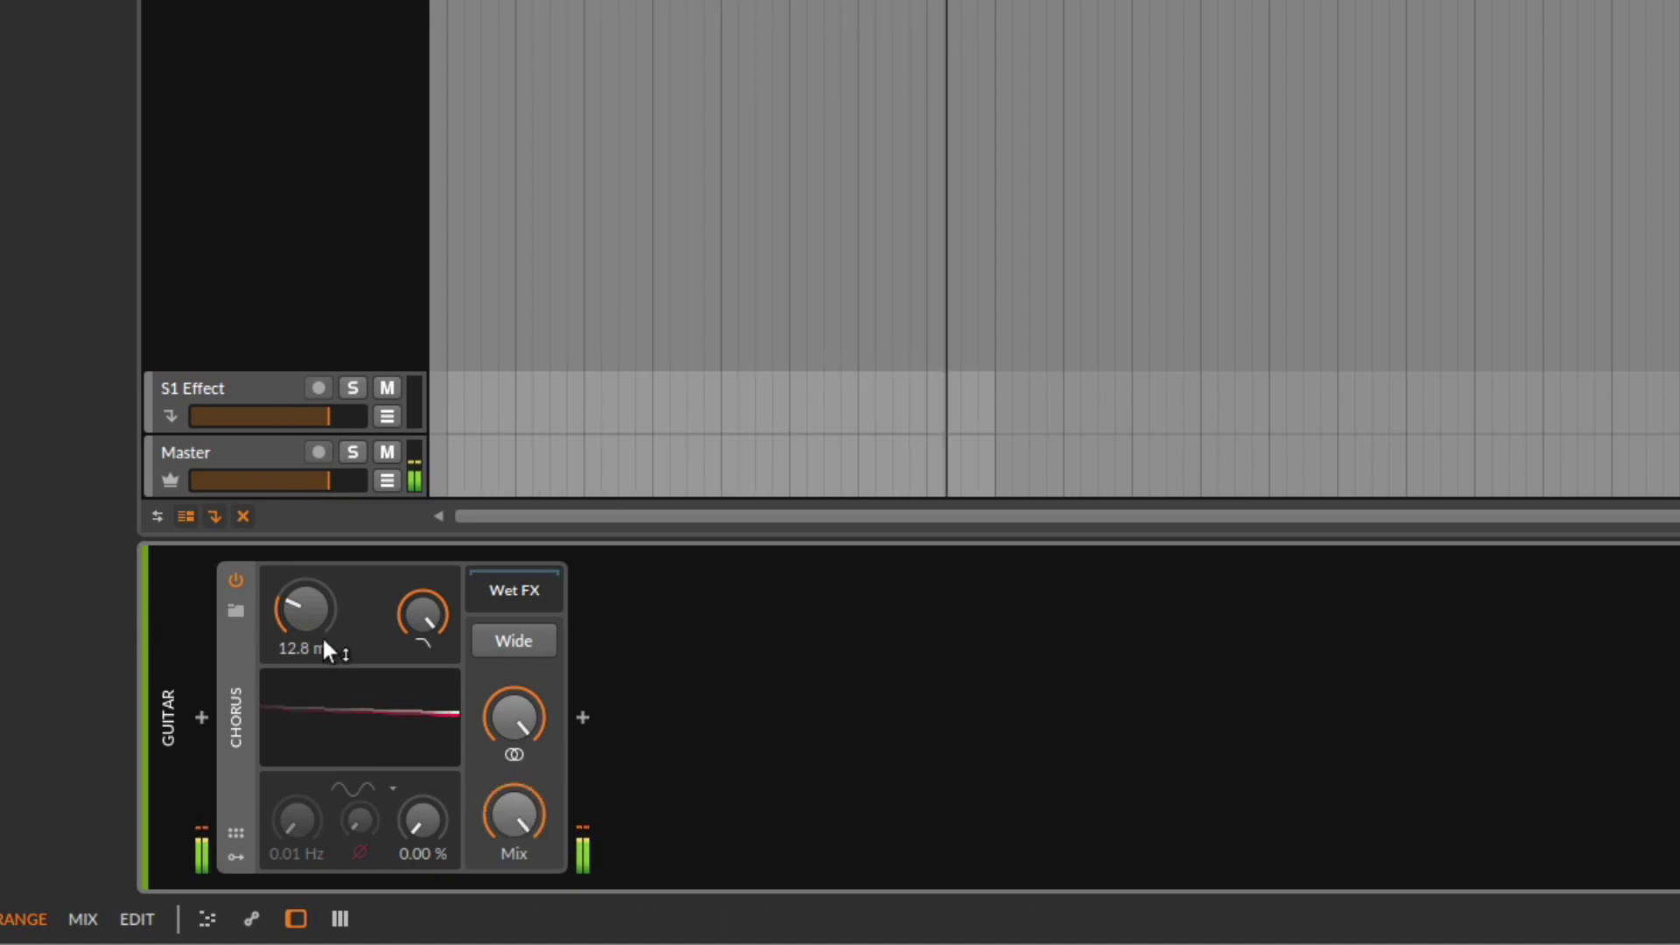
Set the Chorus delay time to 40.0 ms, turn the mix down to minimum, and stop playback
mouse_move(309, 607)
mouse_down()
mouse_move(308, 514)
mouse_move(311, 612)
mouse_up()
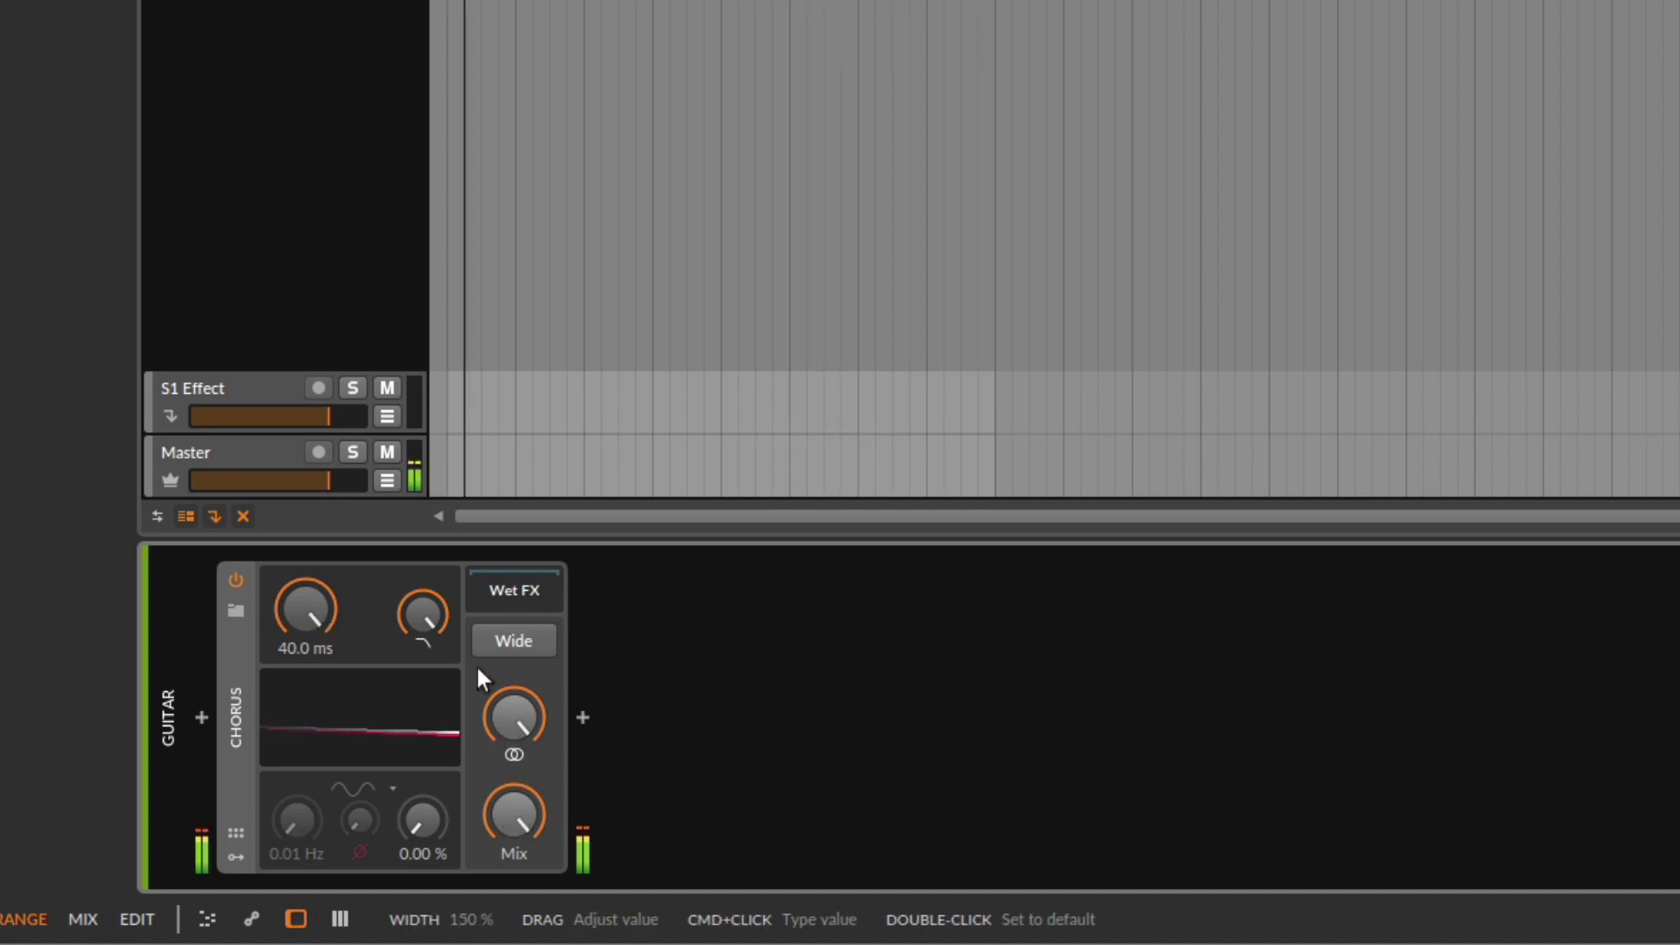
drag(508, 788, 524, 858)
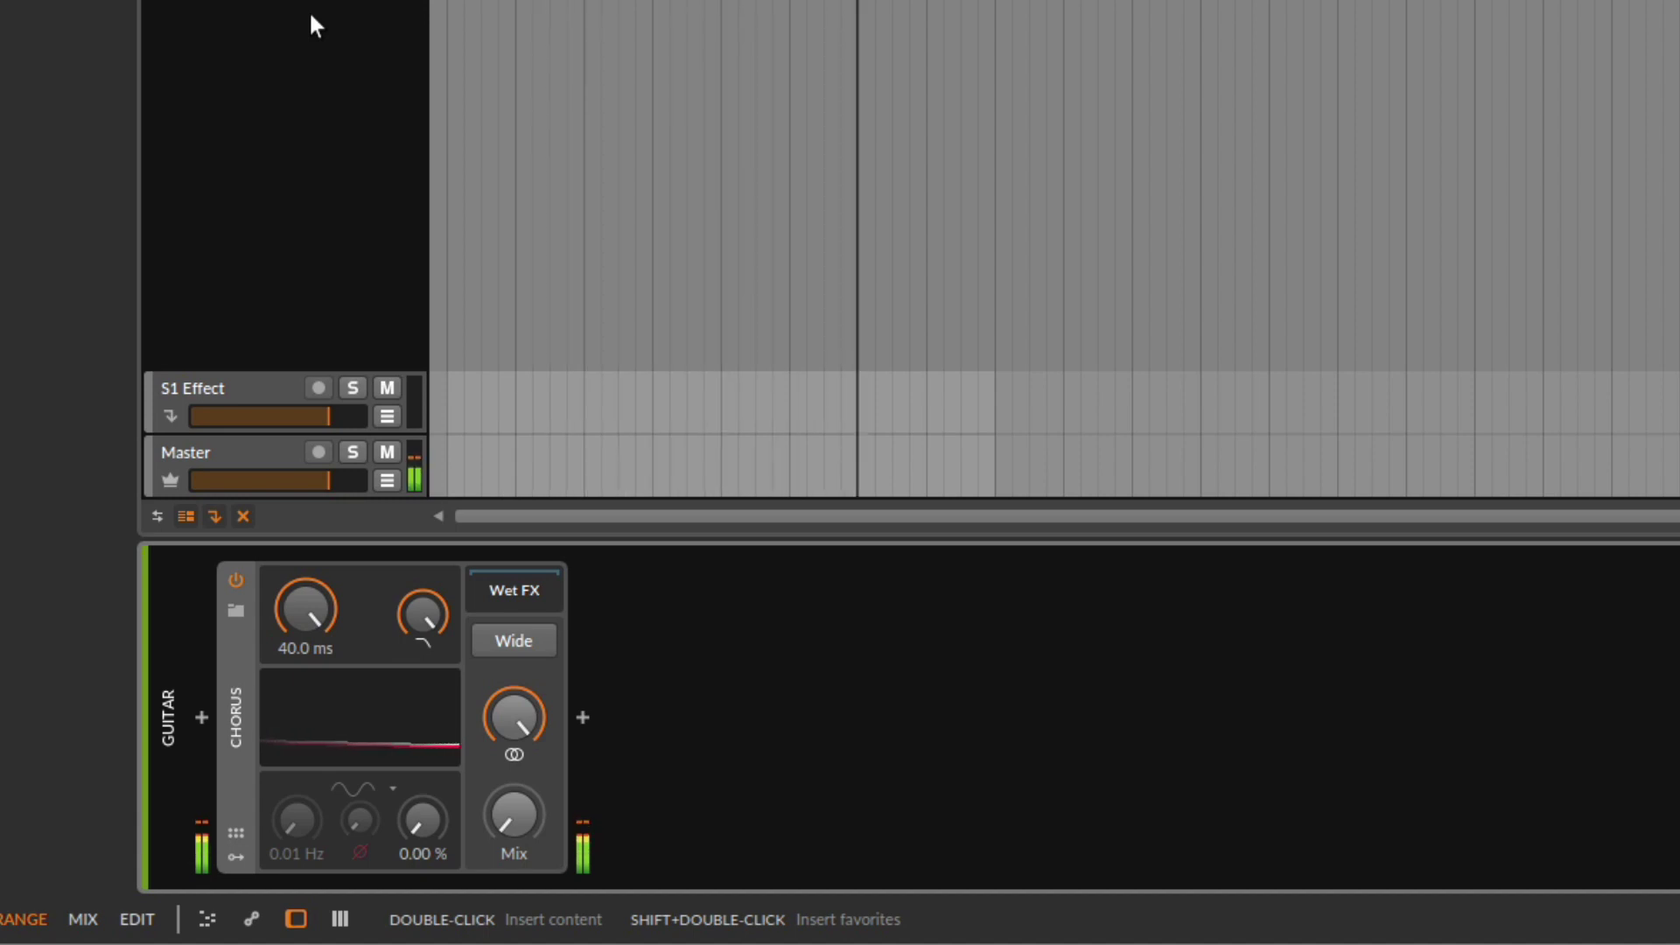
key(space)
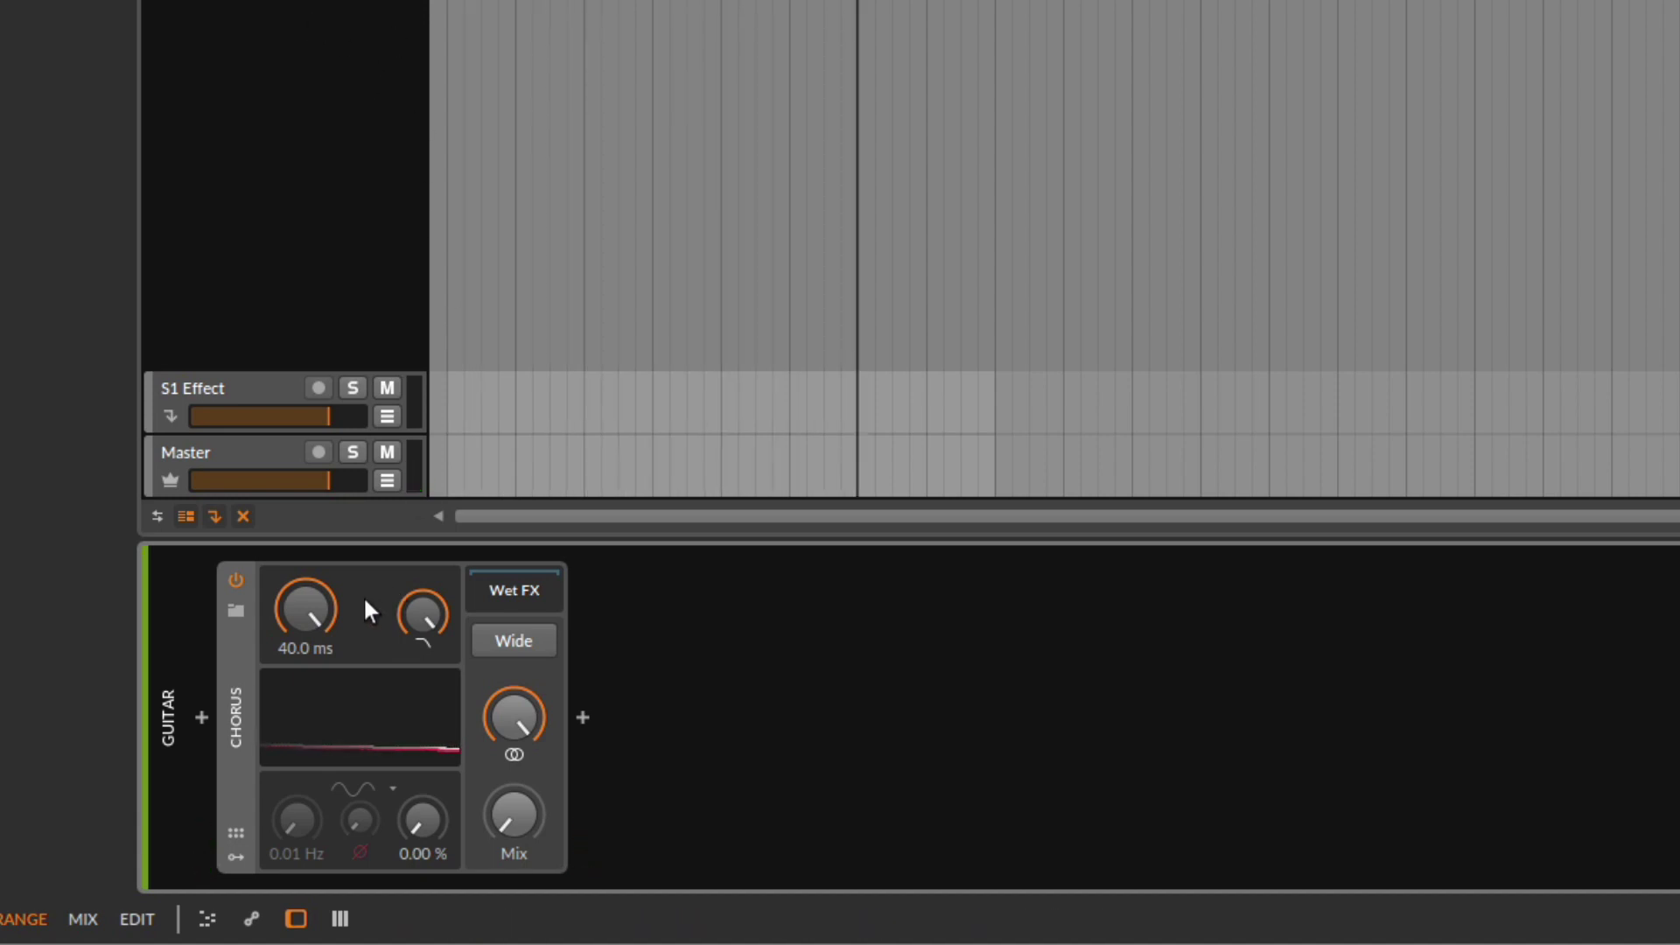
Raise the Chorus mix to 100%, bring it back to about half, and audition the guitar loop
drag(514, 823, 511, 815)
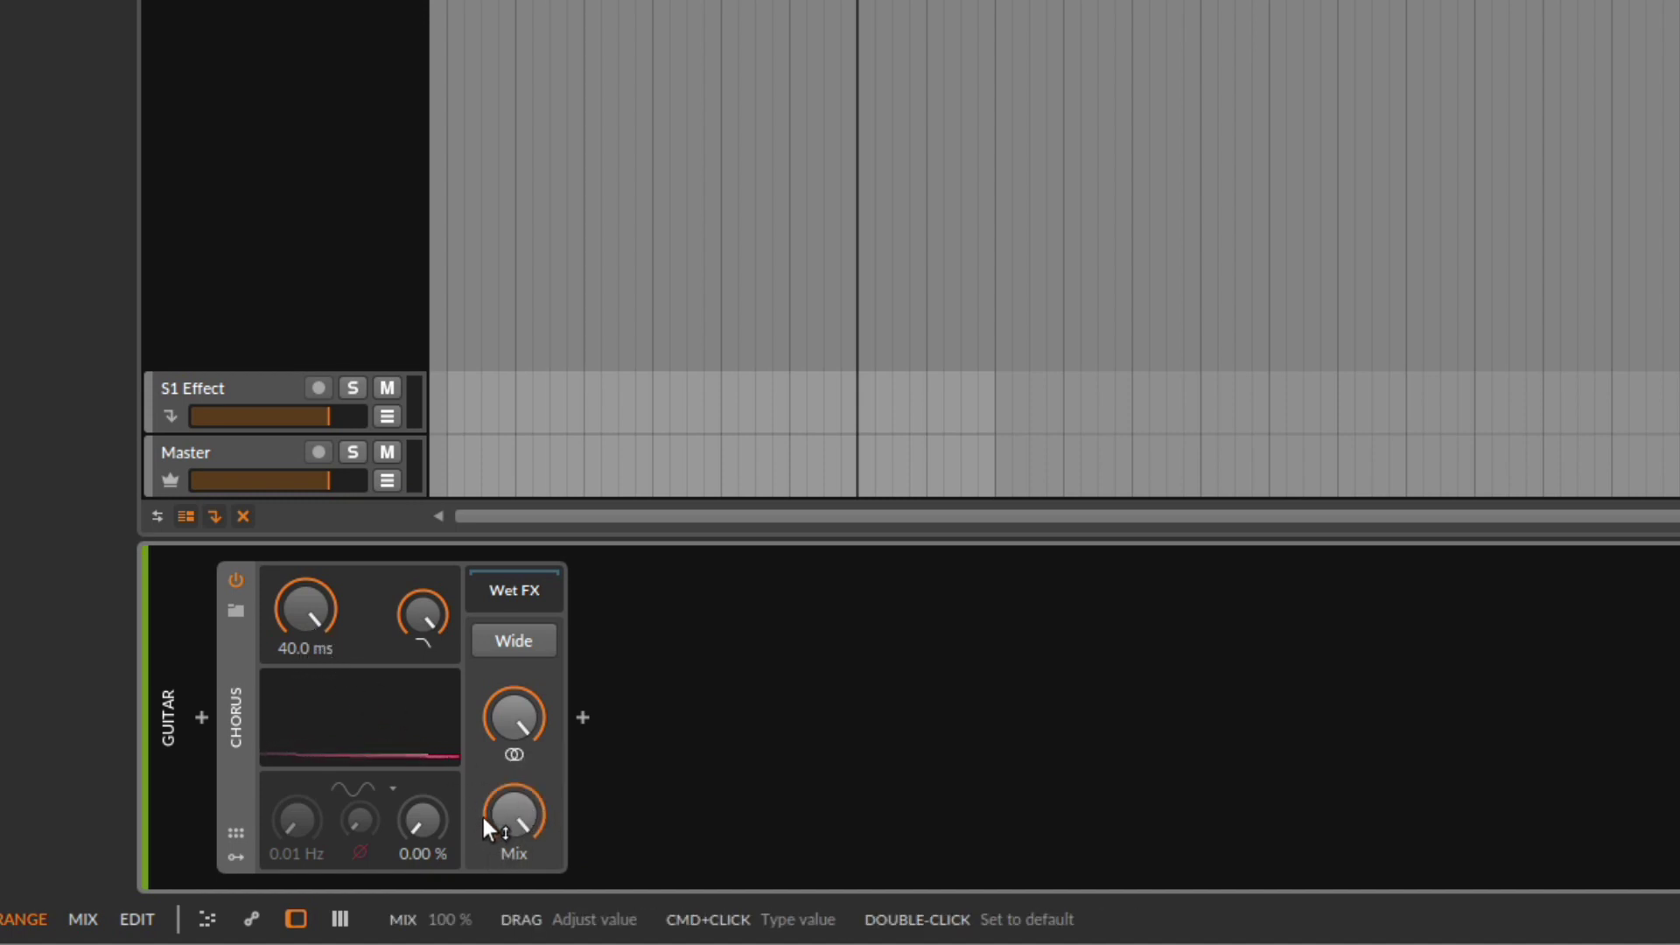
drag(517, 803, 517, 847)
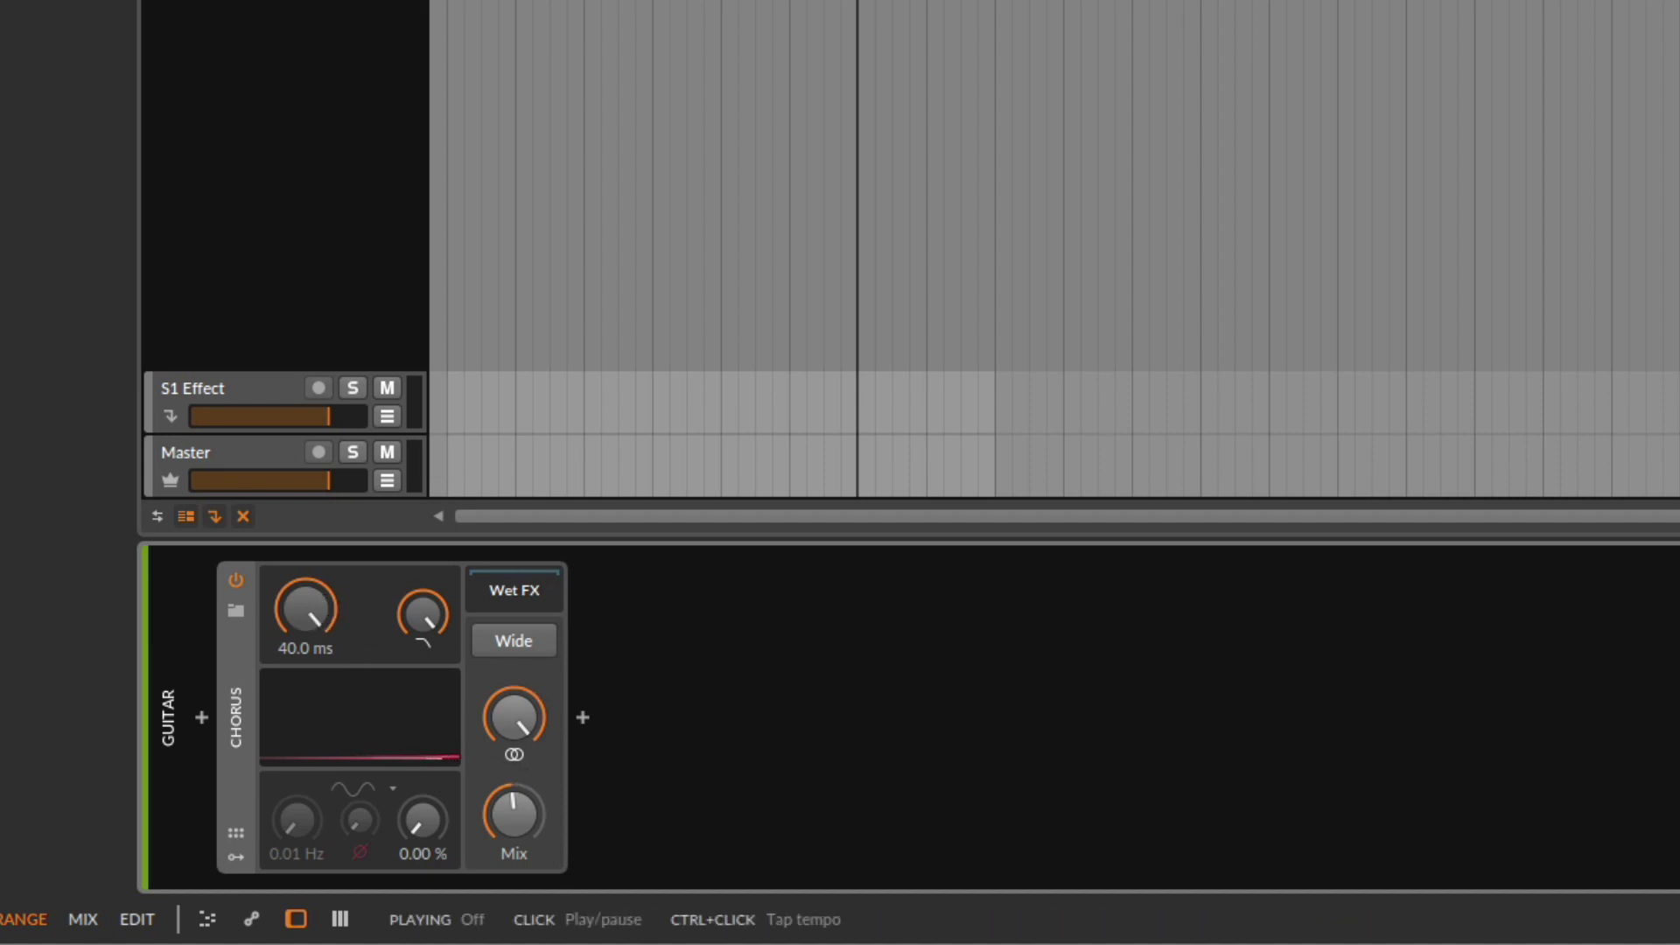
key(space)
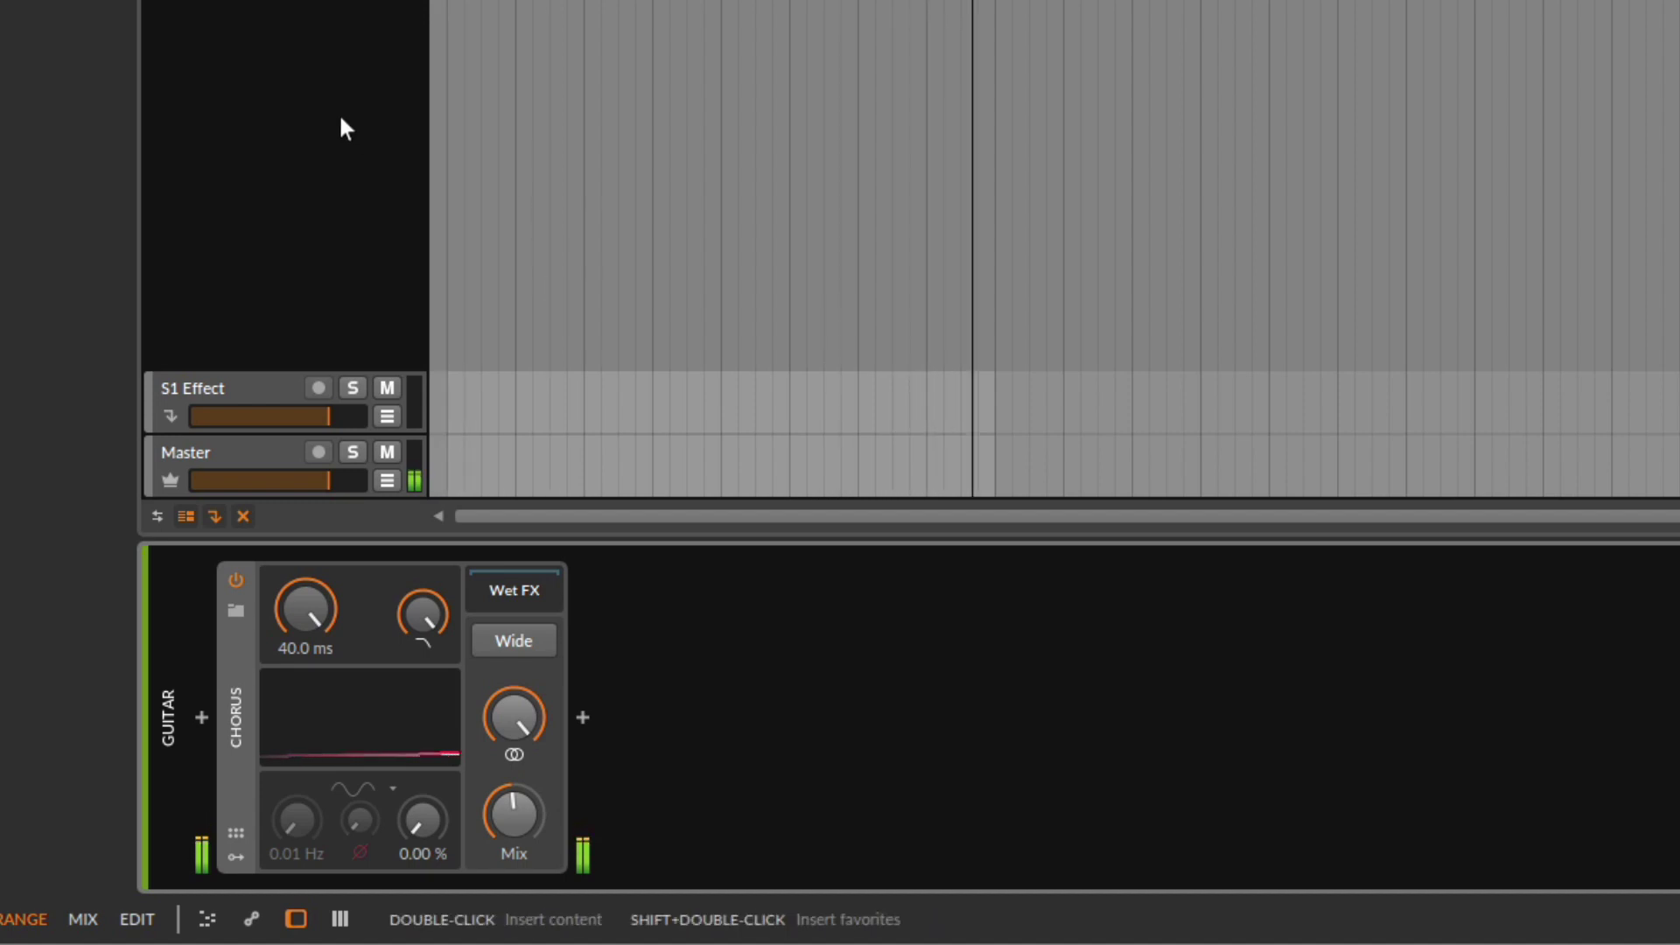
key(space)
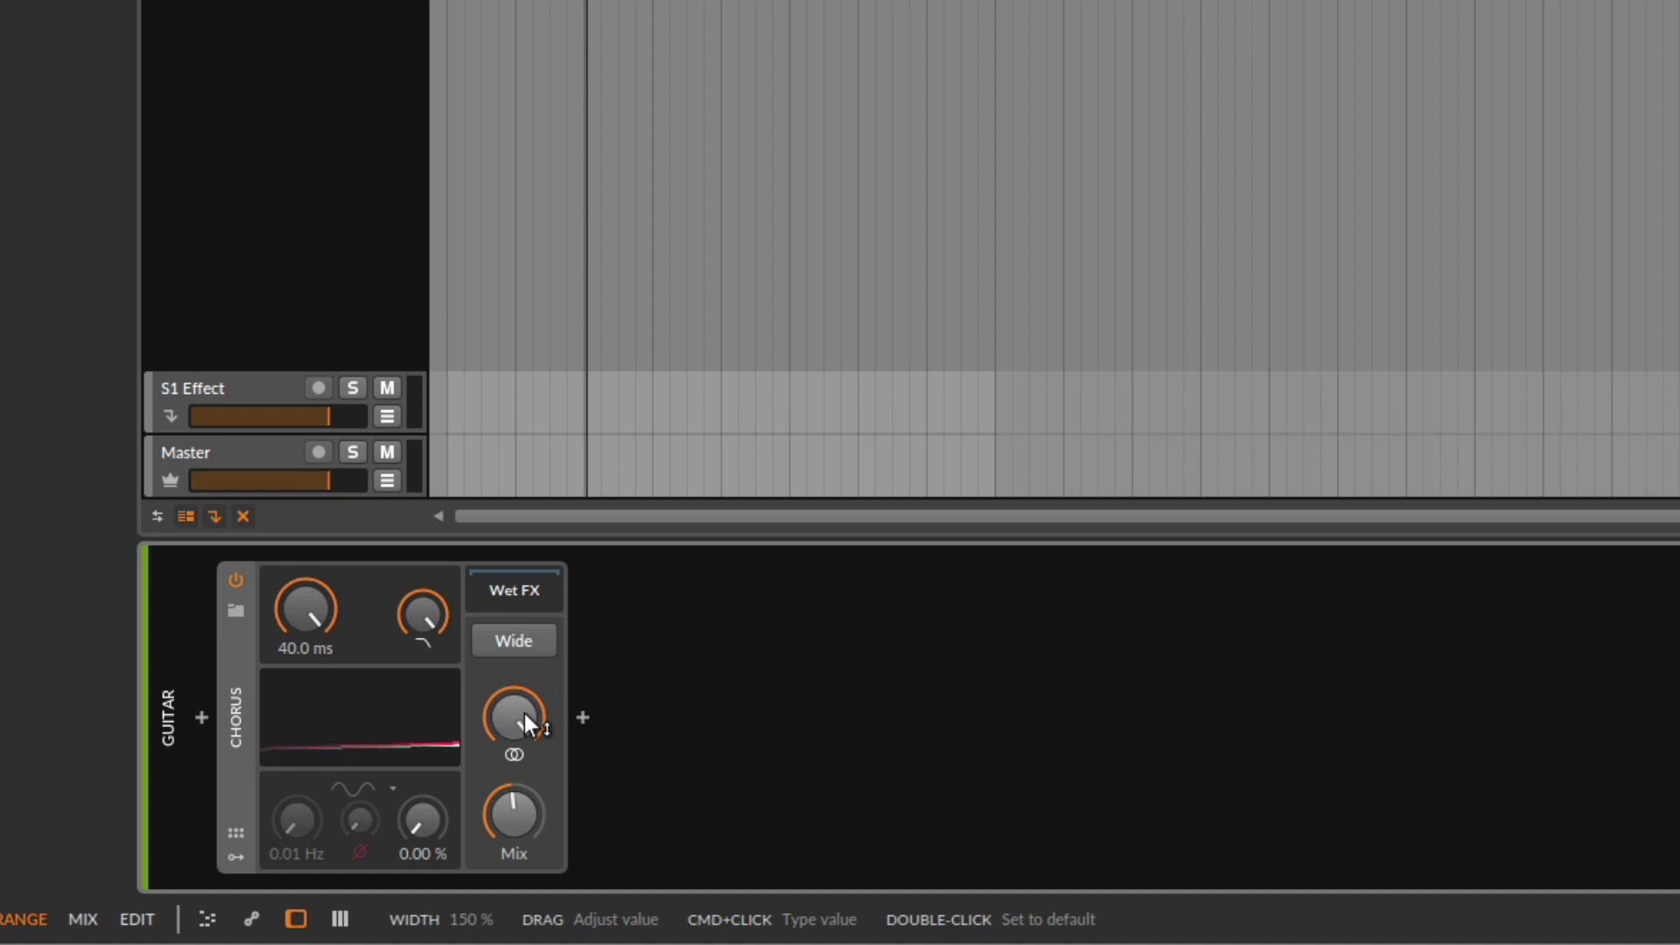
Compare the Chorus at 0% and 150% width on the guitar loop while reducing the delay time to 22.2 ms
drag(510, 732, 511, 866)
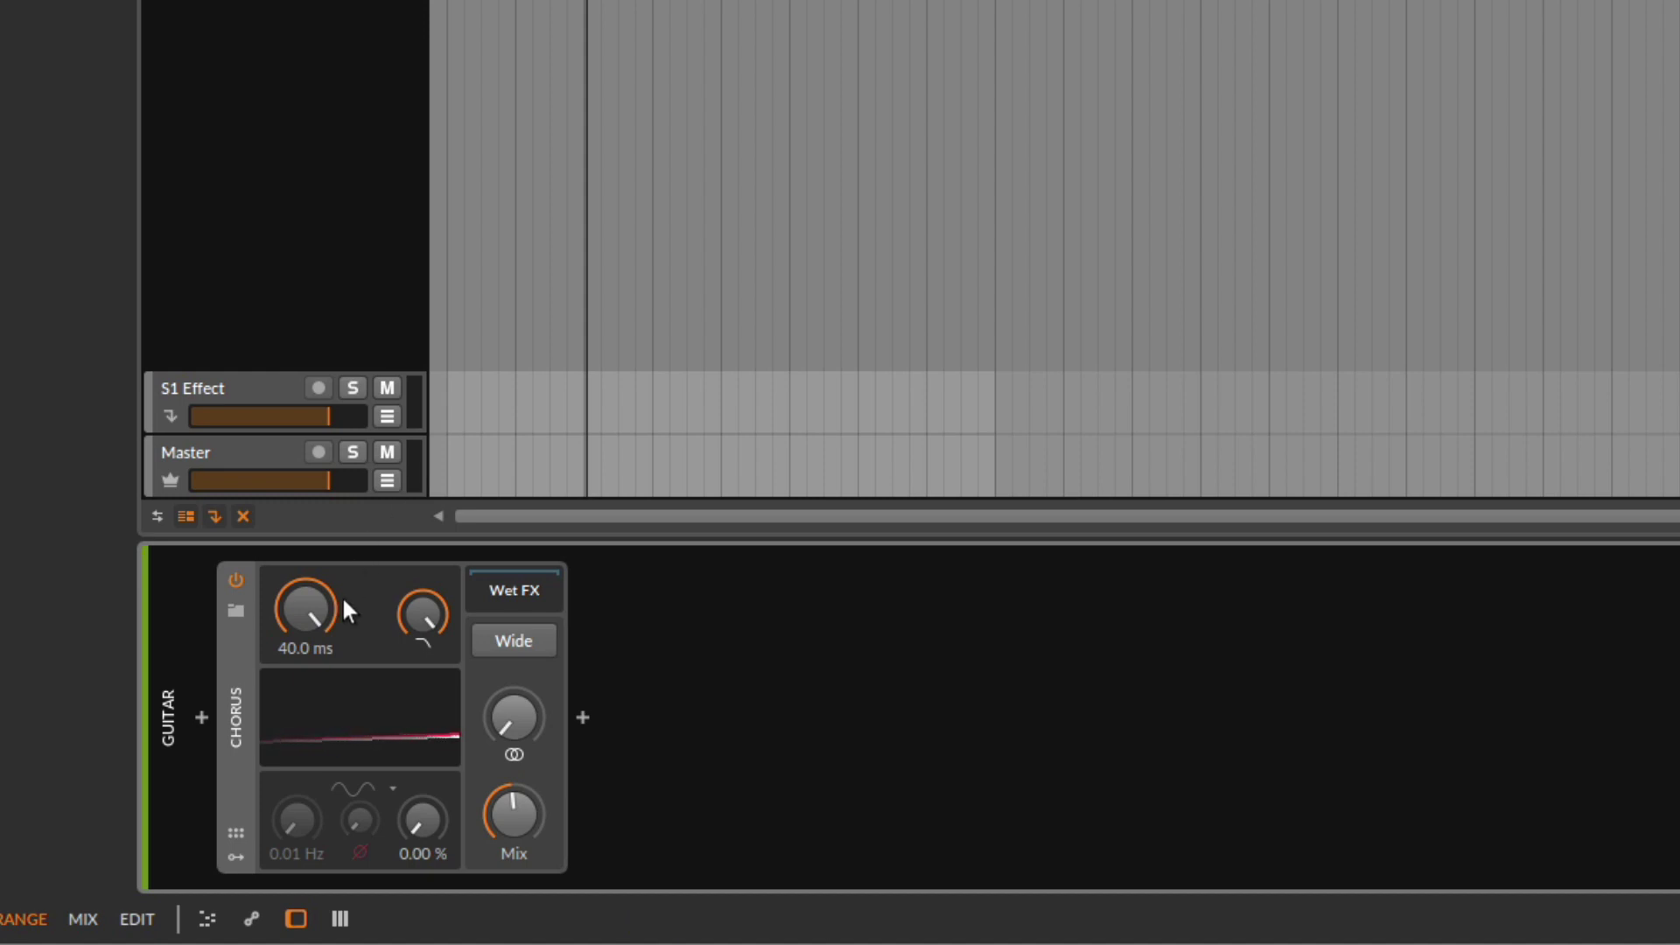
mouse_move(335, 606)
mouse_down()
mouse_move(335, 640)
mouse_move(306, 599)
mouse_up()
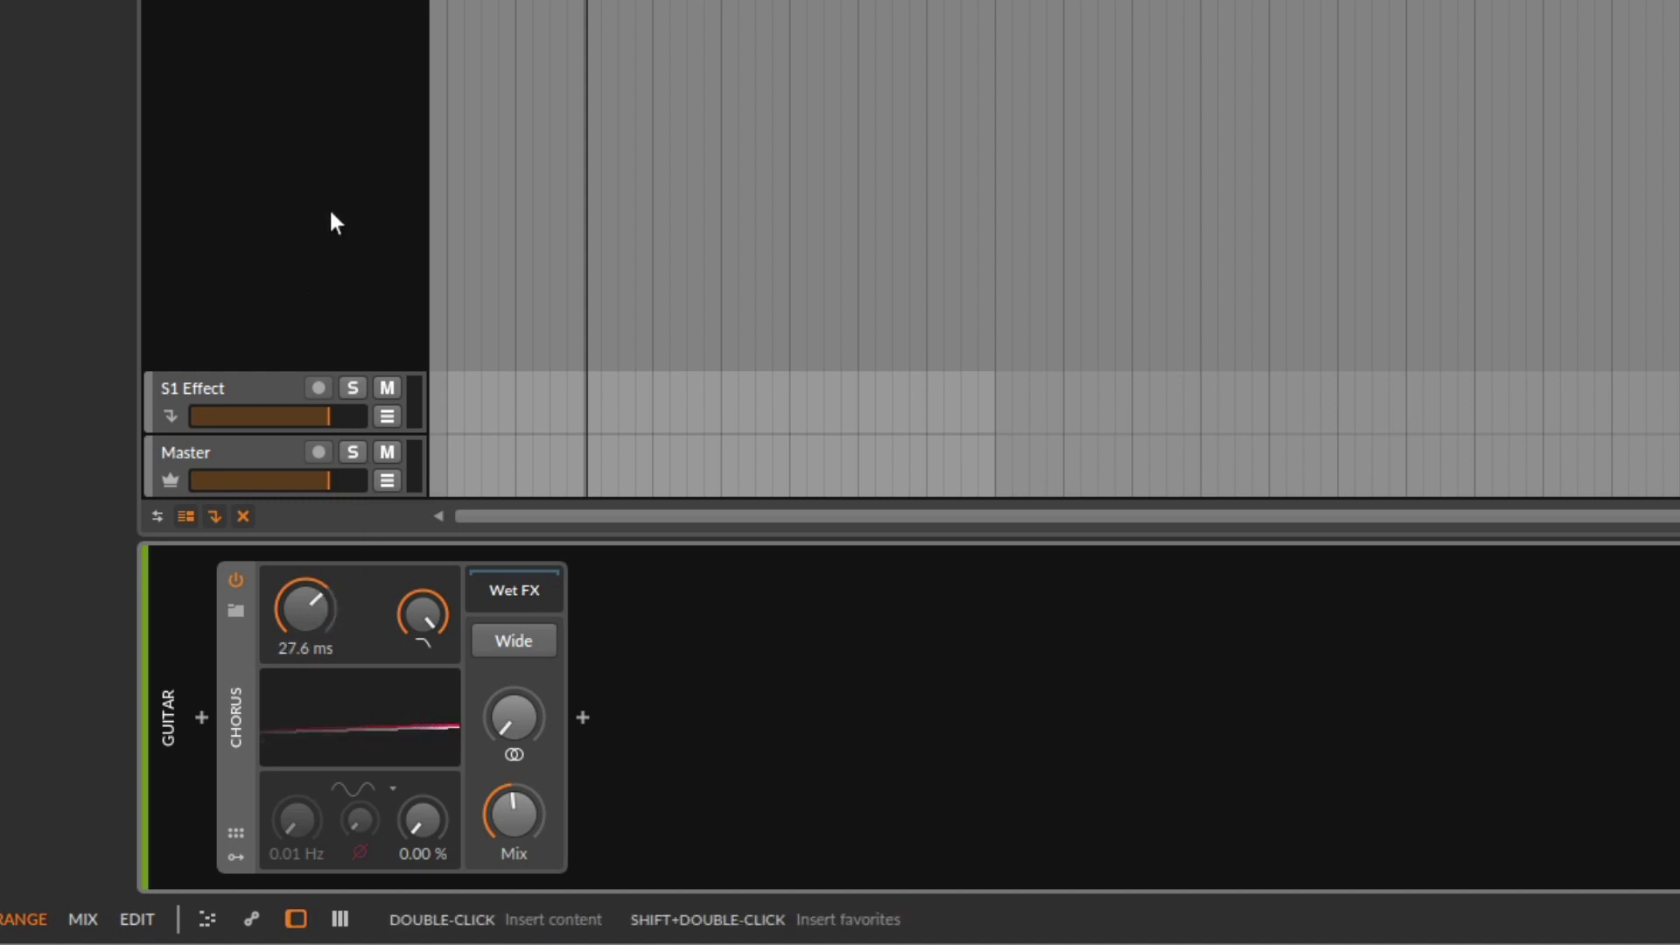
key(space)
drag(309, 602, 310, 614)
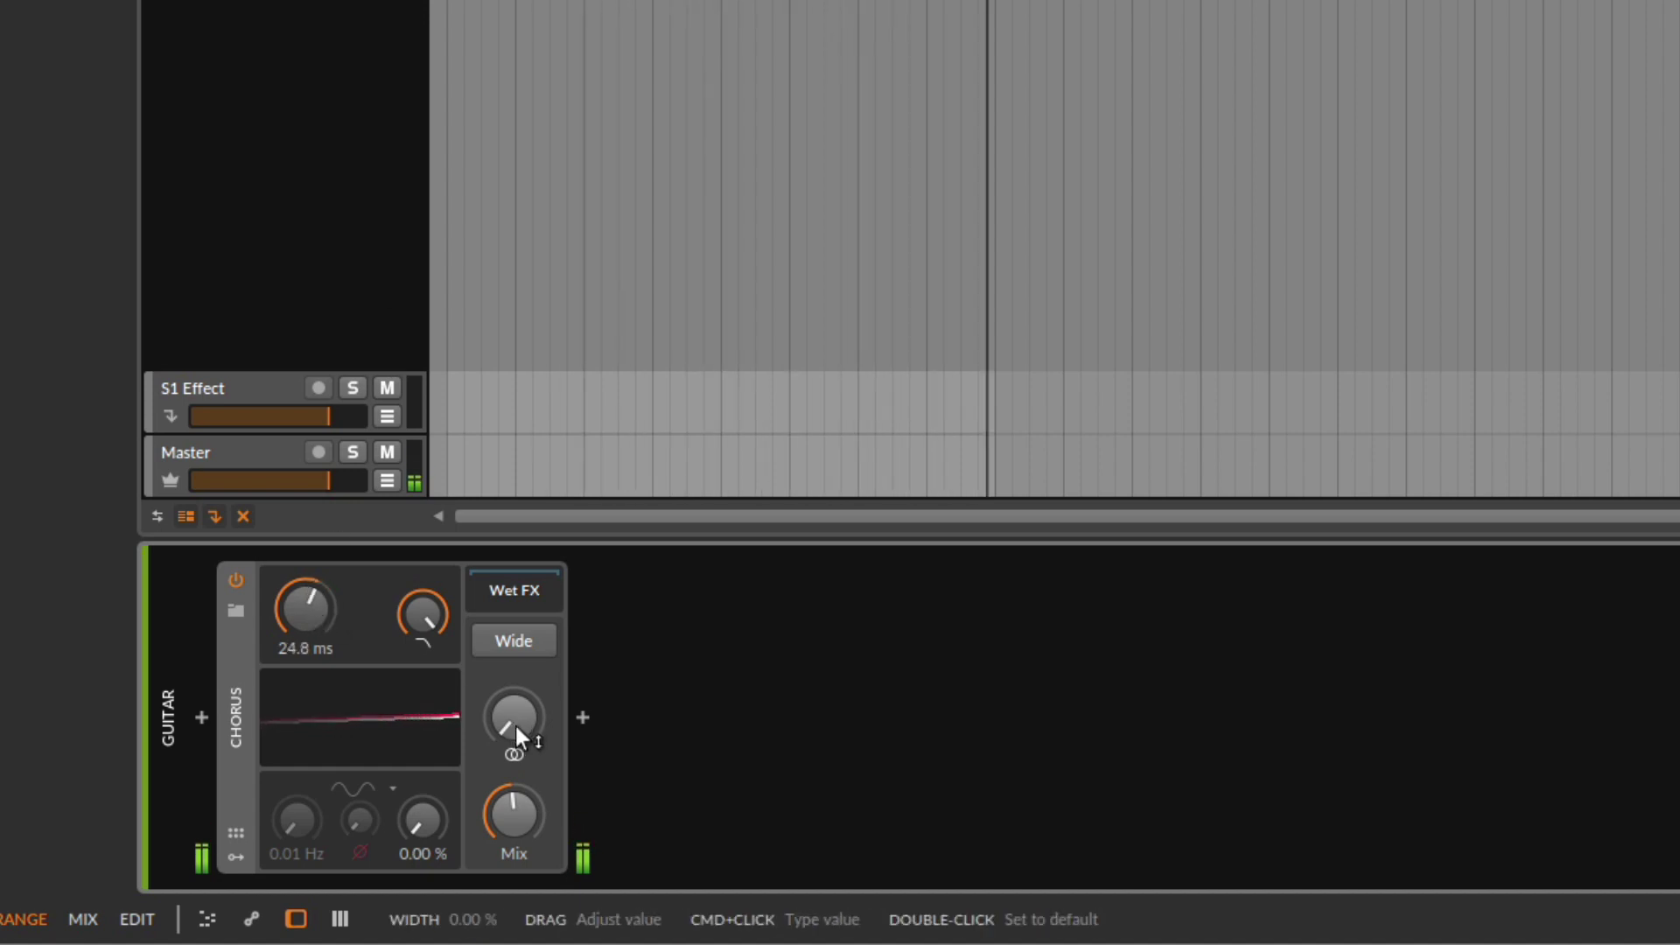
mouse_move(518, 723)
mouse_down()
mouse_move(518, 749)
mouse_move(517, 700)
mouse_up()
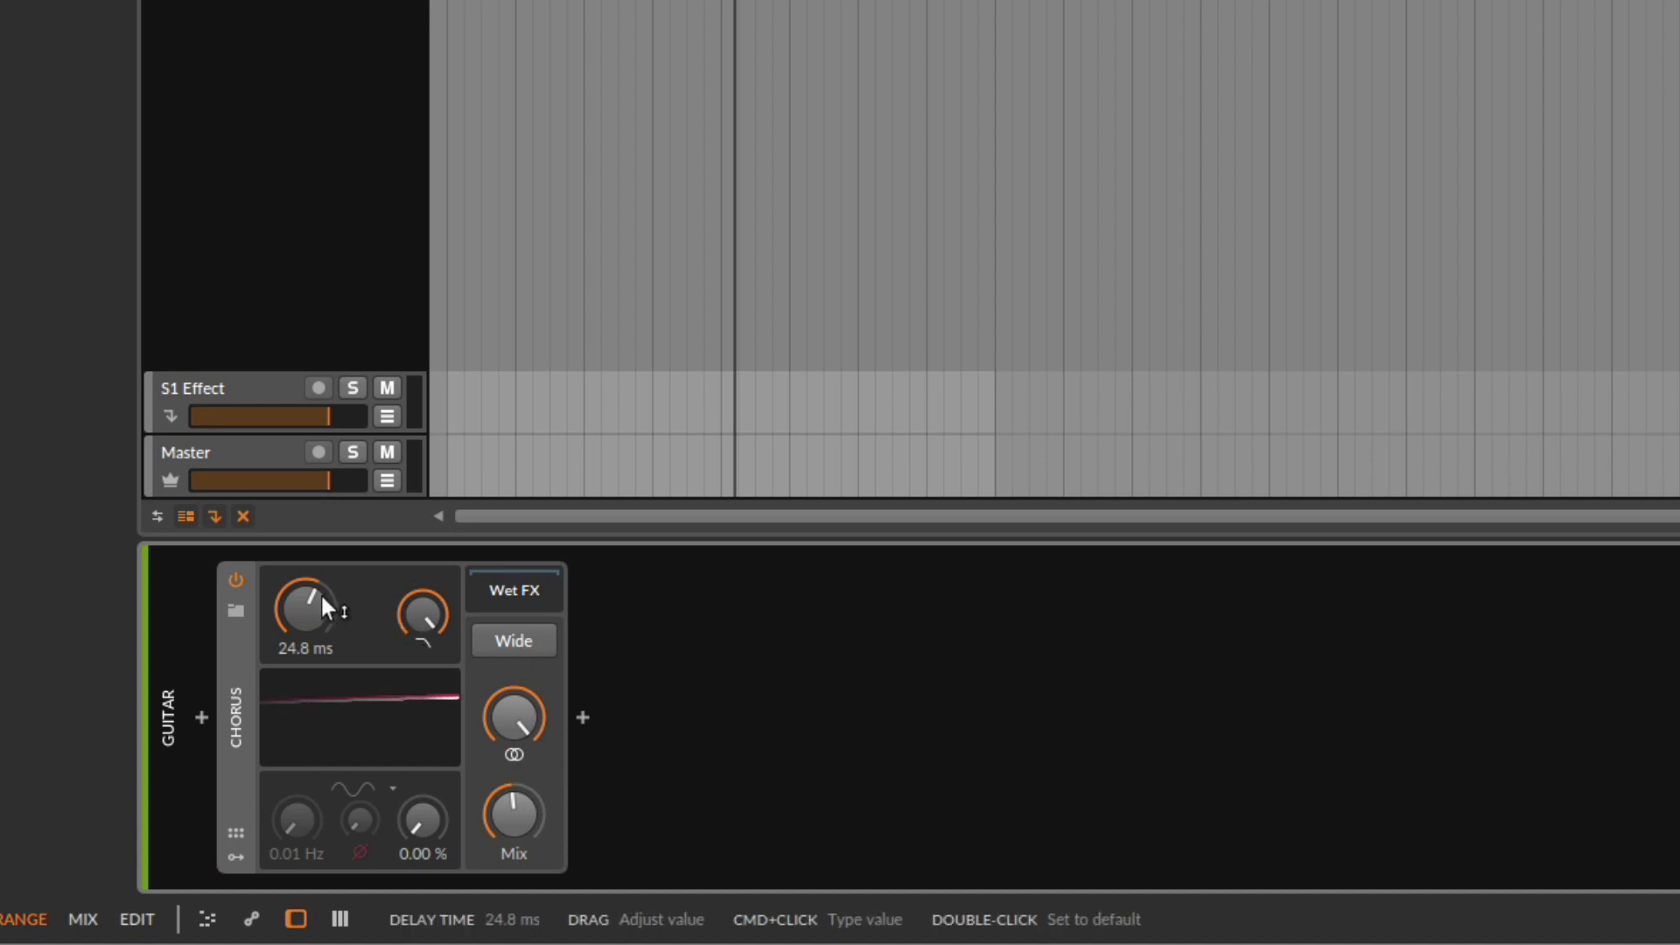
drag(321, 595, 320, 606)
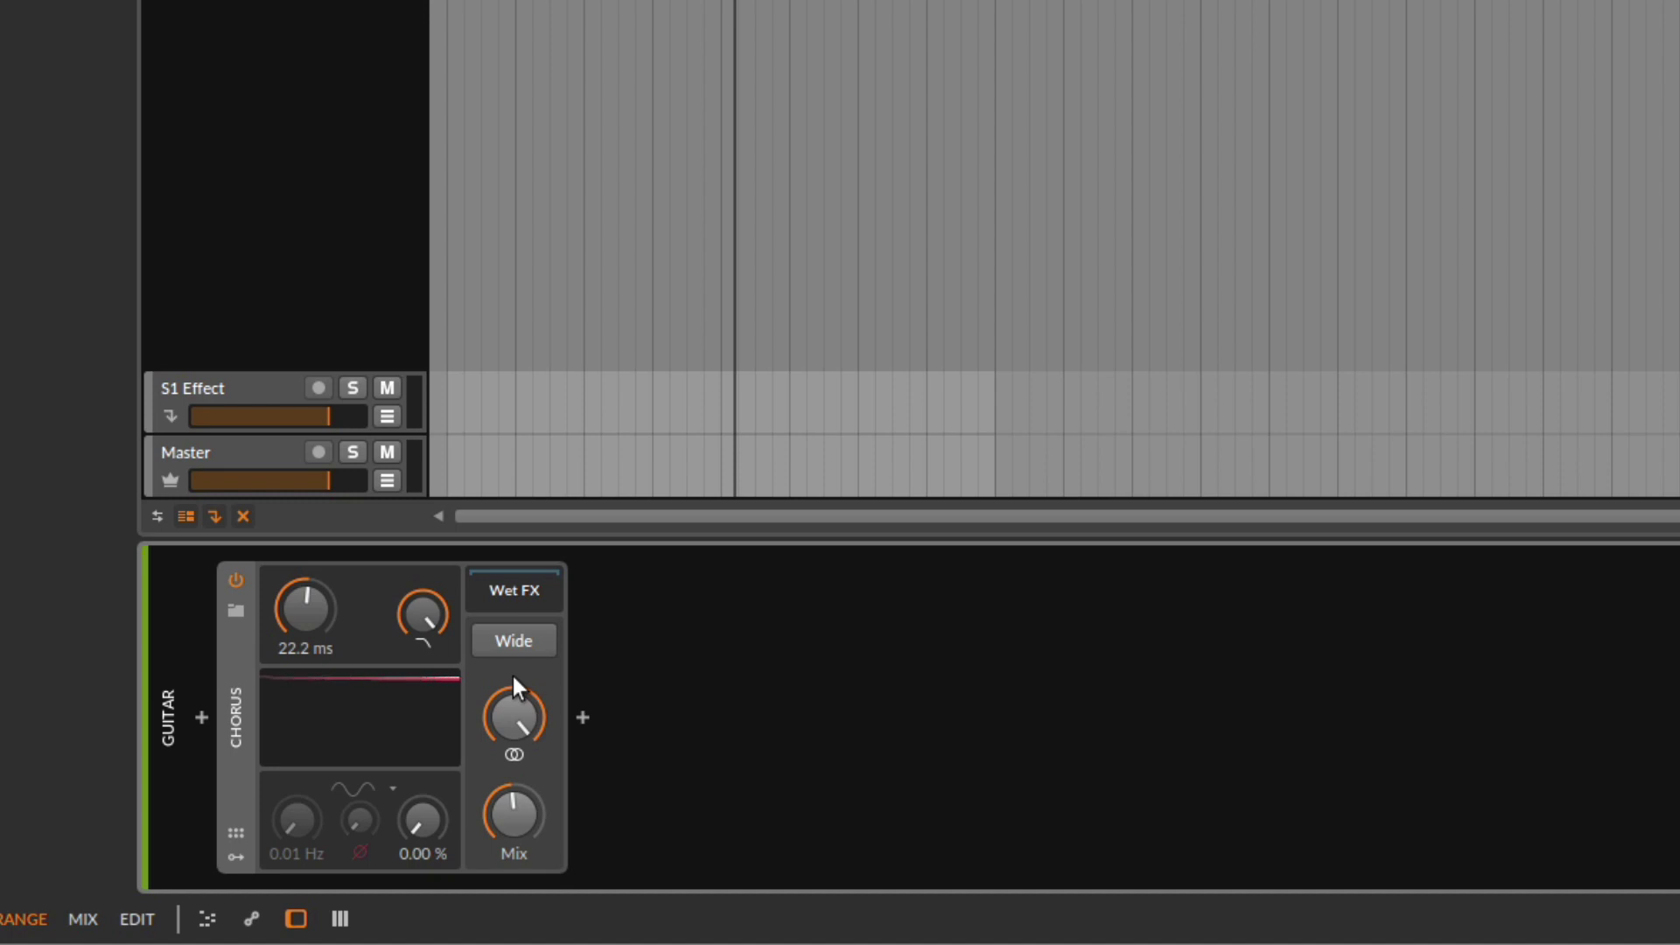
Turn on the Chorus device's Wide mode and play the guitar loop through it
click(527, 644)
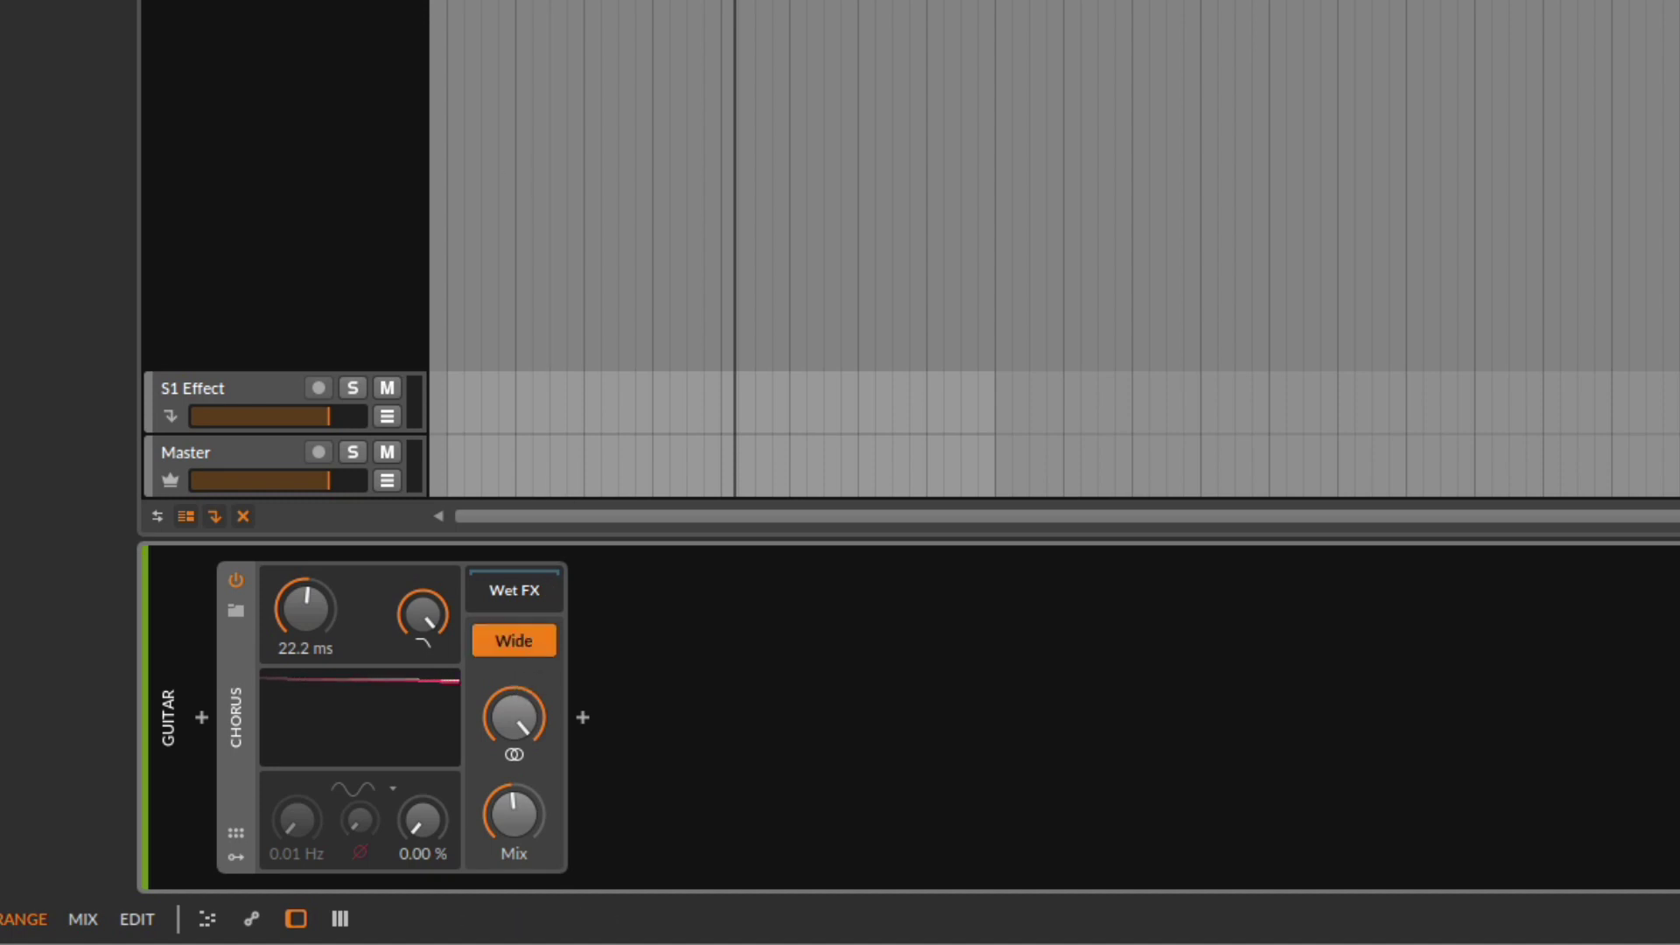
key(space)
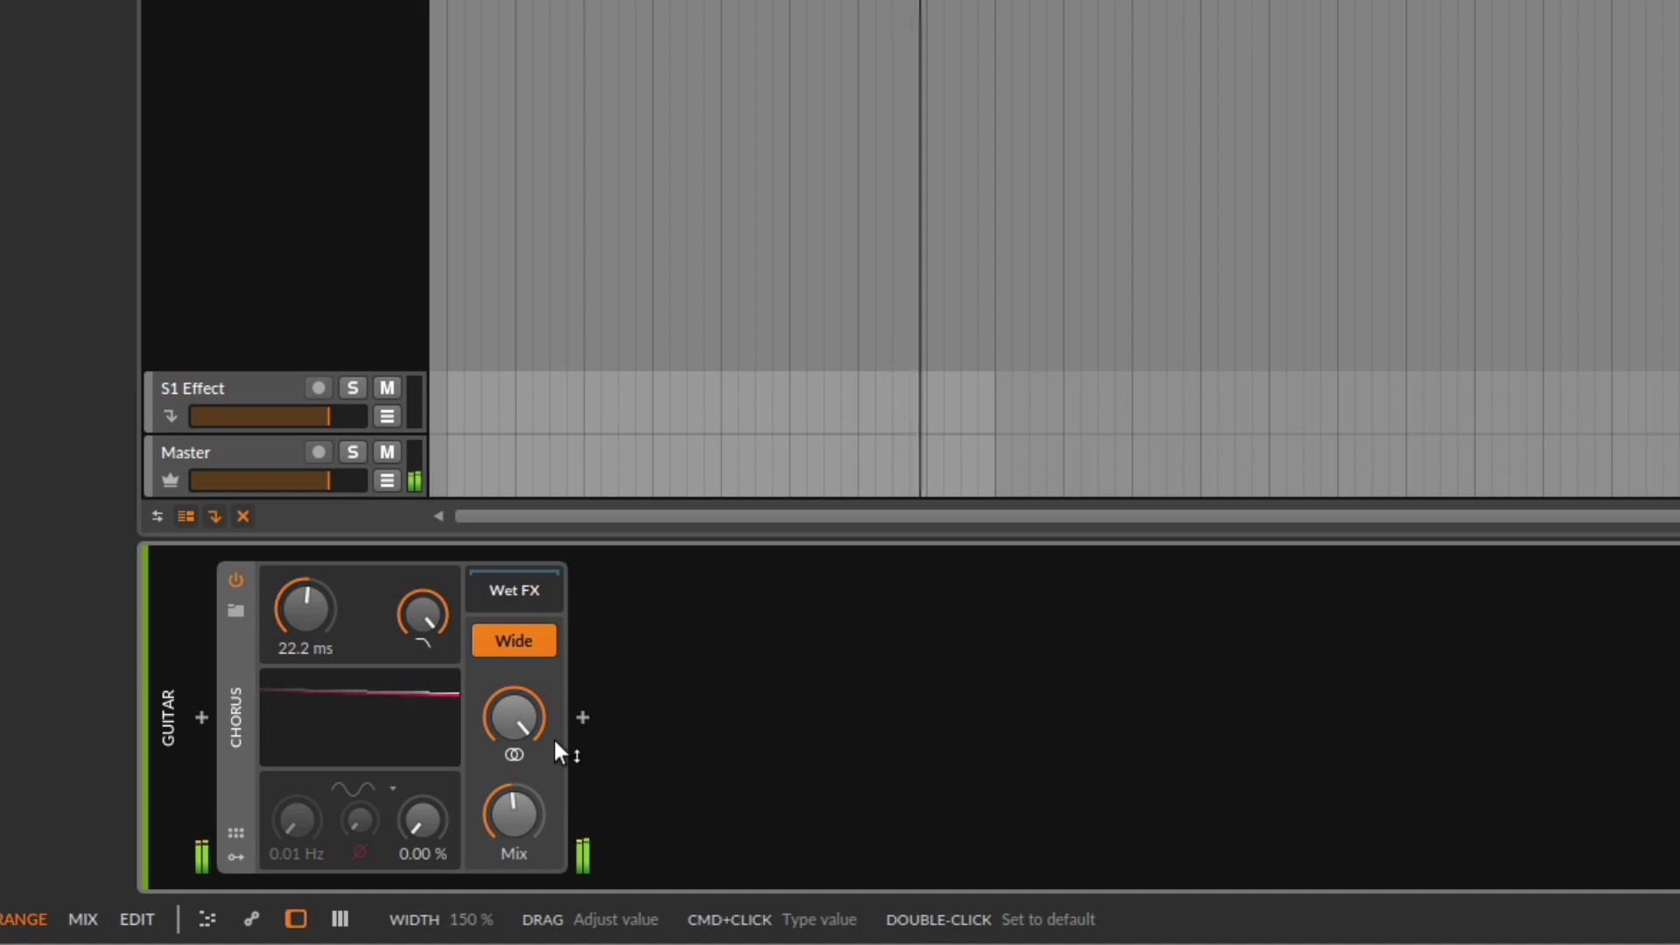
Set the Chorus delay time to 13.4 ms and raise the mix to maximum
drag(307, 615, 307, 663)
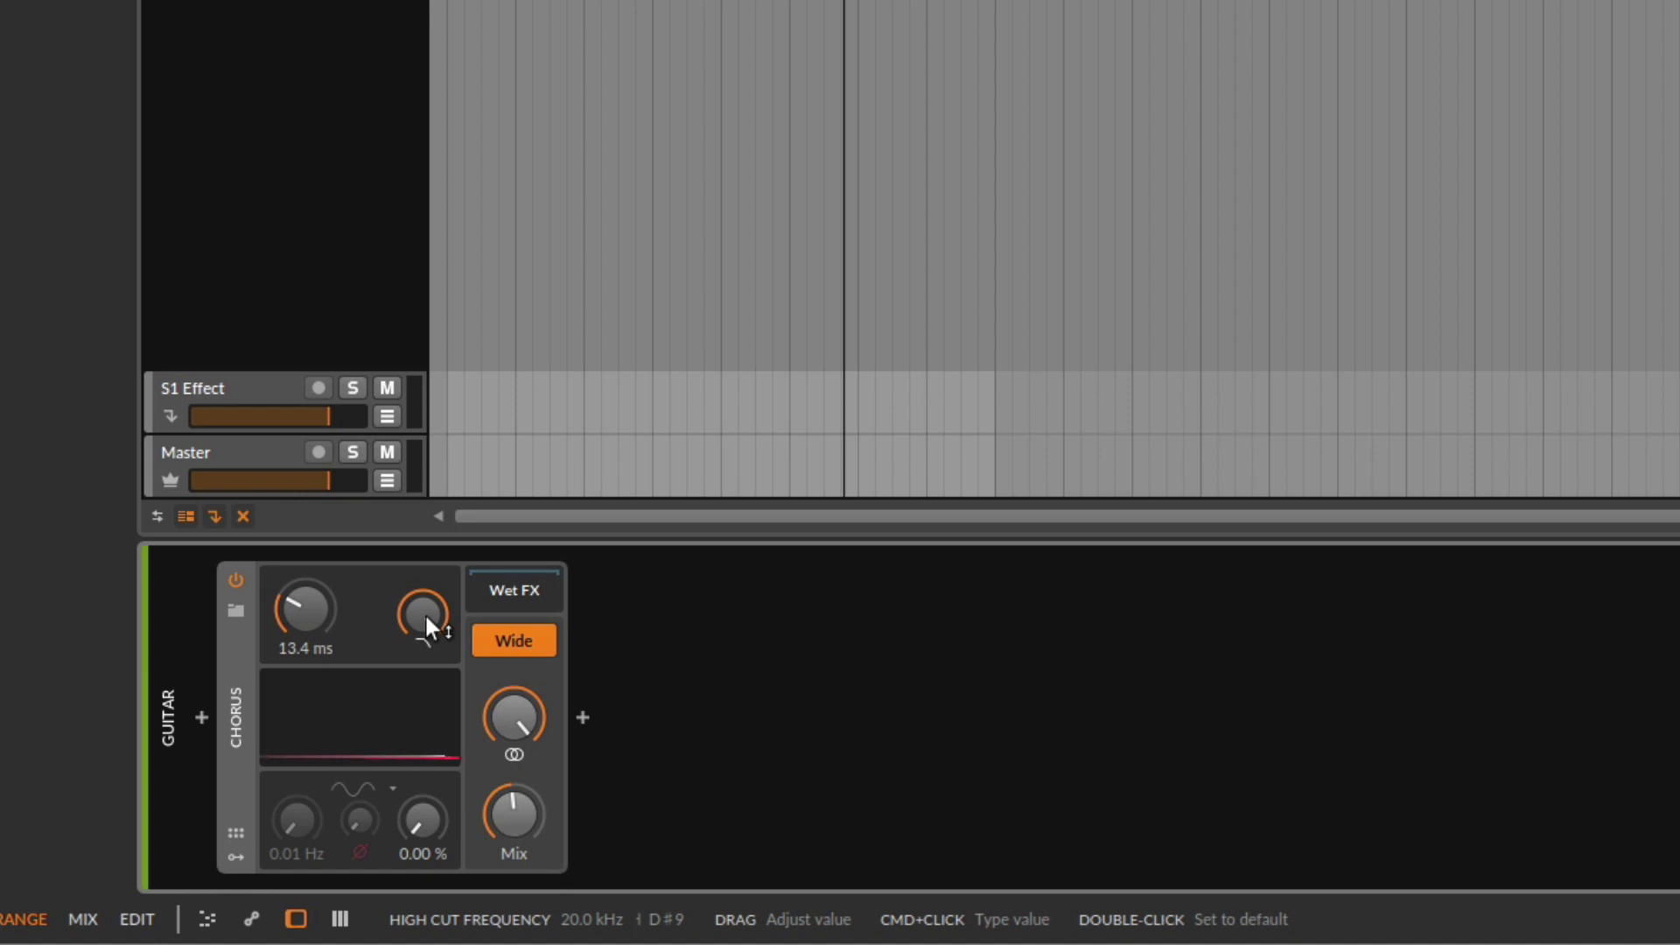
drag(535, 828, 537, 775)
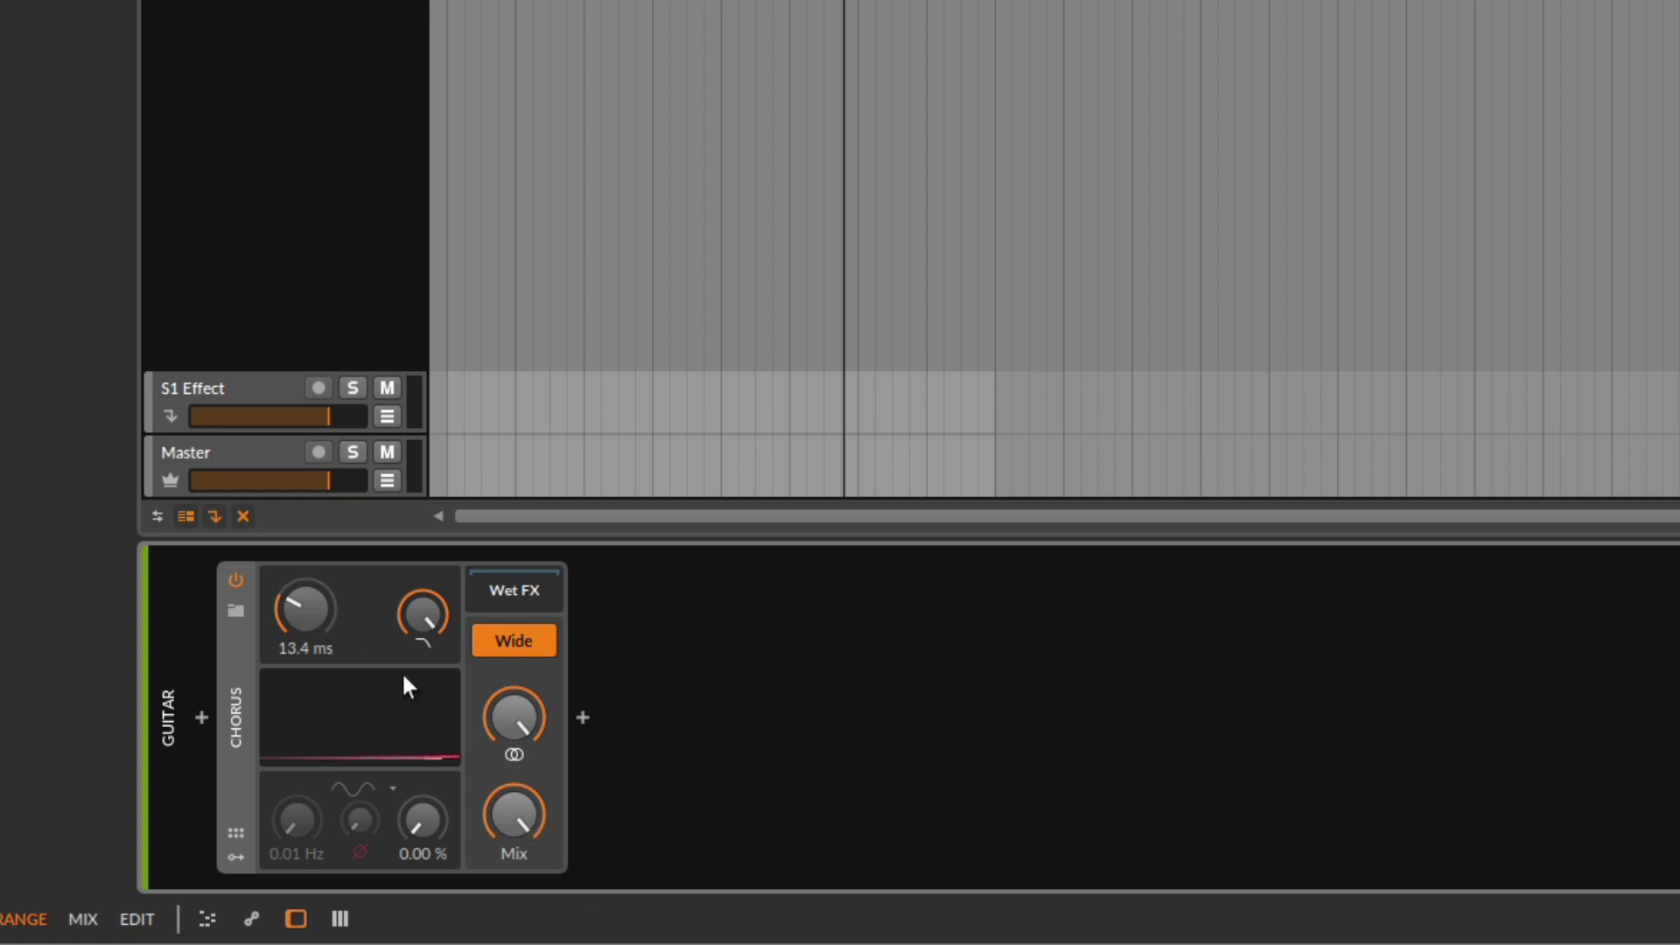
Play the guitar loop while lowering the Chorus mix well down, and bring it back to a little under half
key(space)
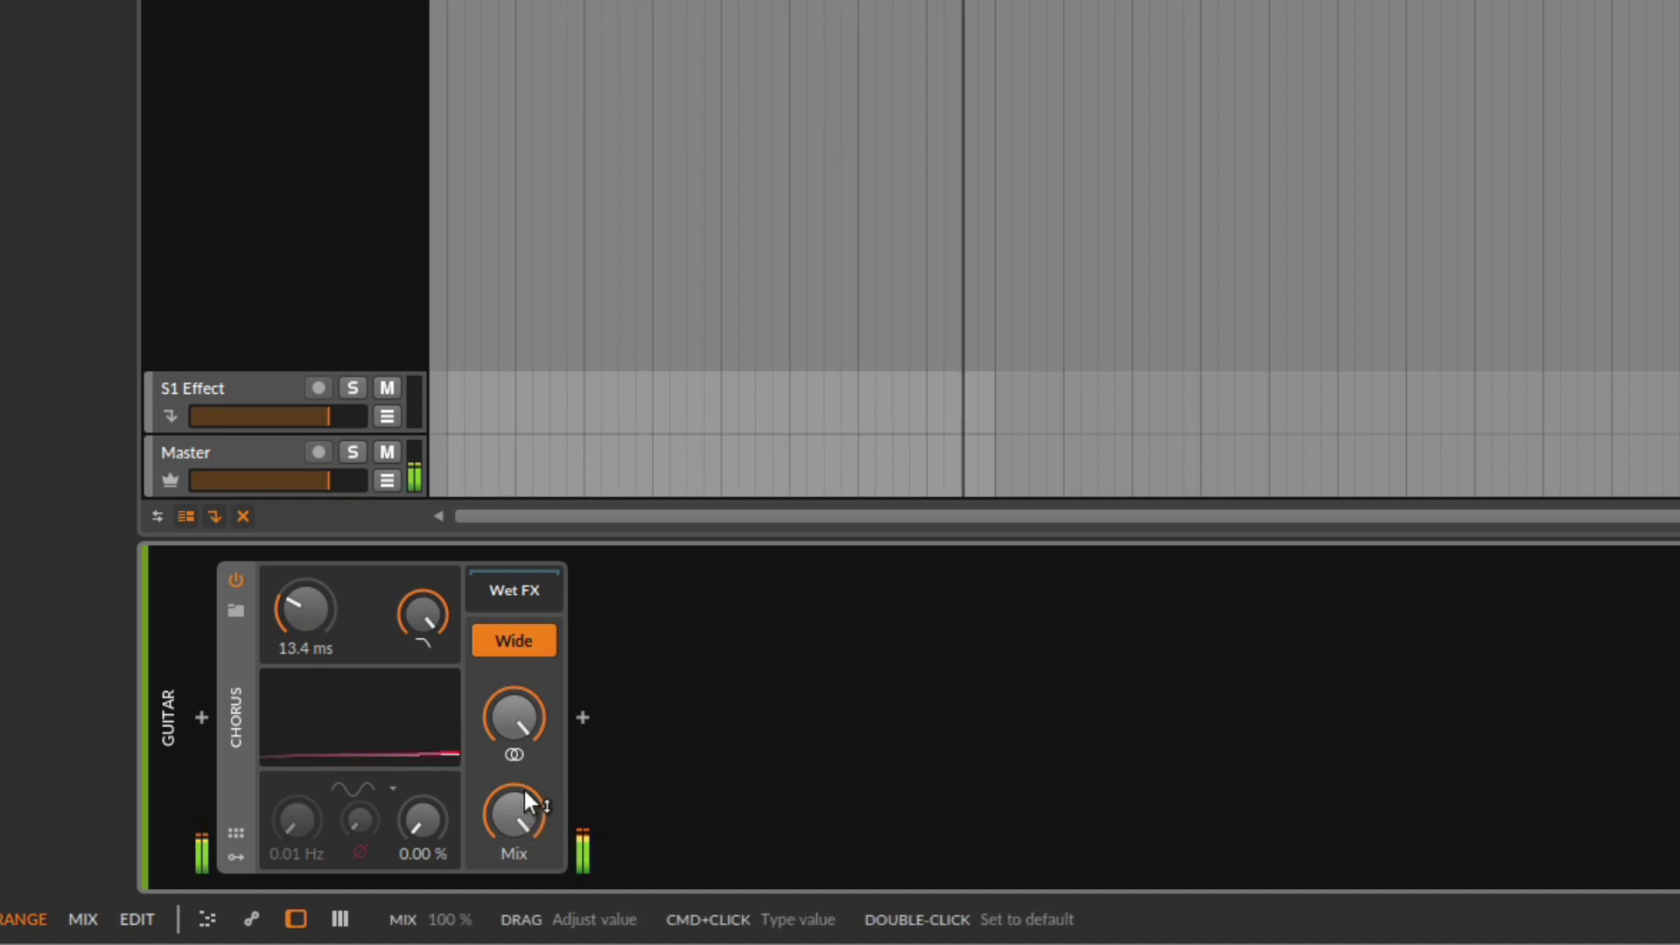
drag(521, 807, 522, 884)
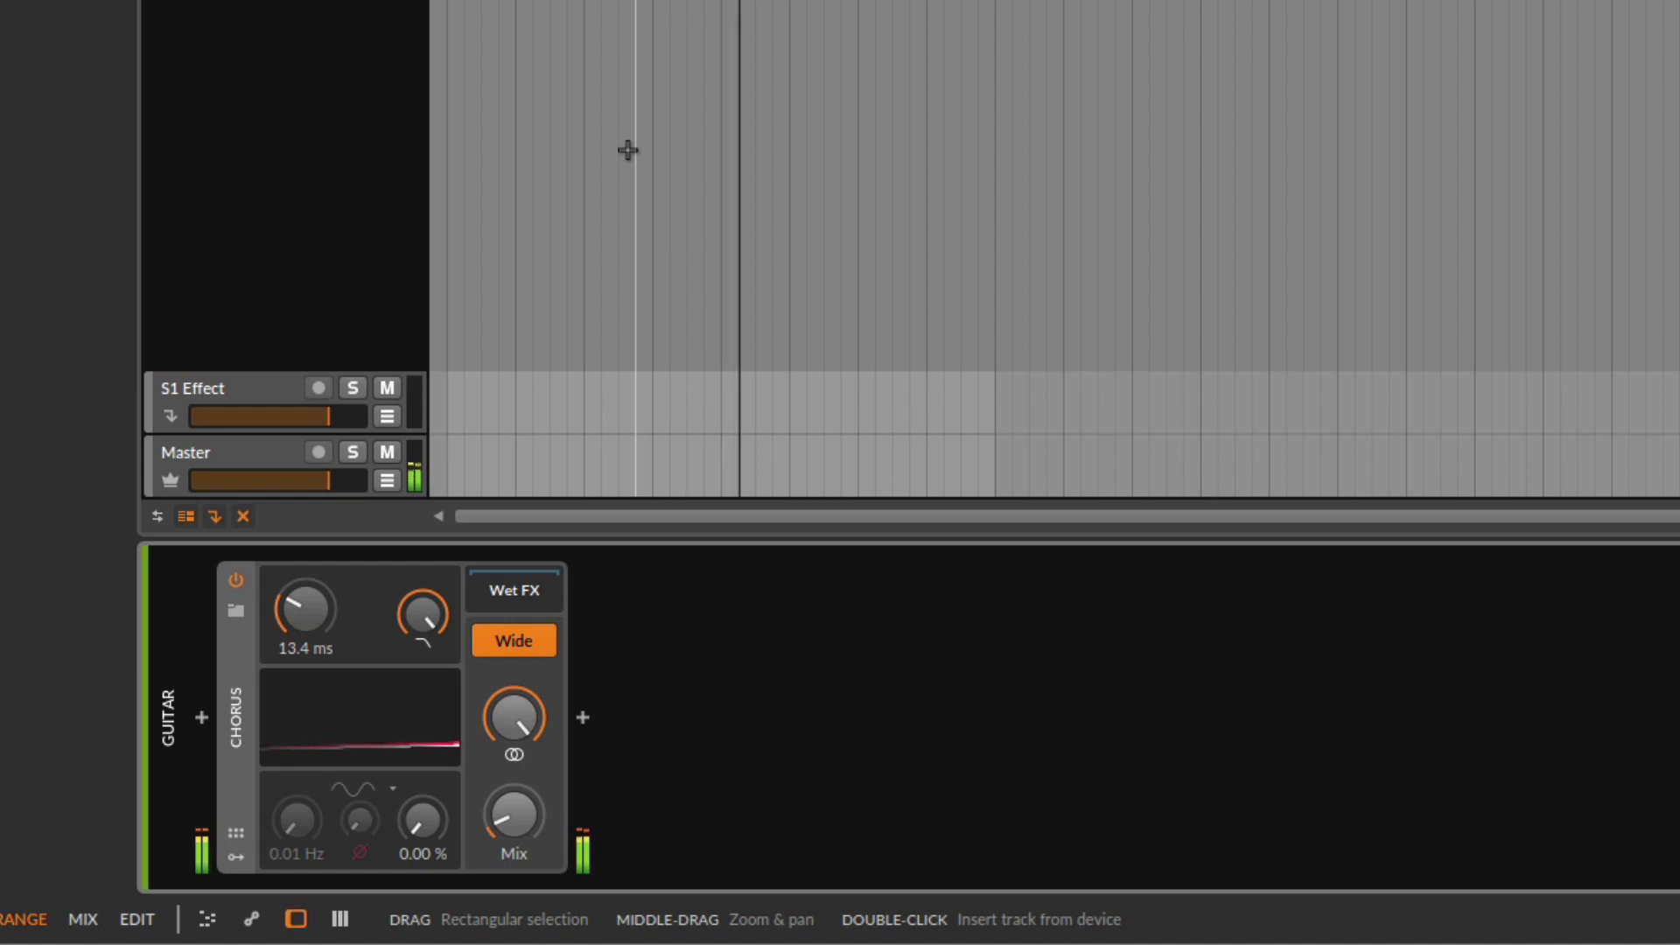
mouse_move(518, 794)
mouse_down()
mouse_move(517, 752)
mouse_move(518, 767)
mouse_up()
Lower the Chorus high-cut filter to roughly a third and set the delay time to 17.8 ms
drag(426, 614, 422, 693)
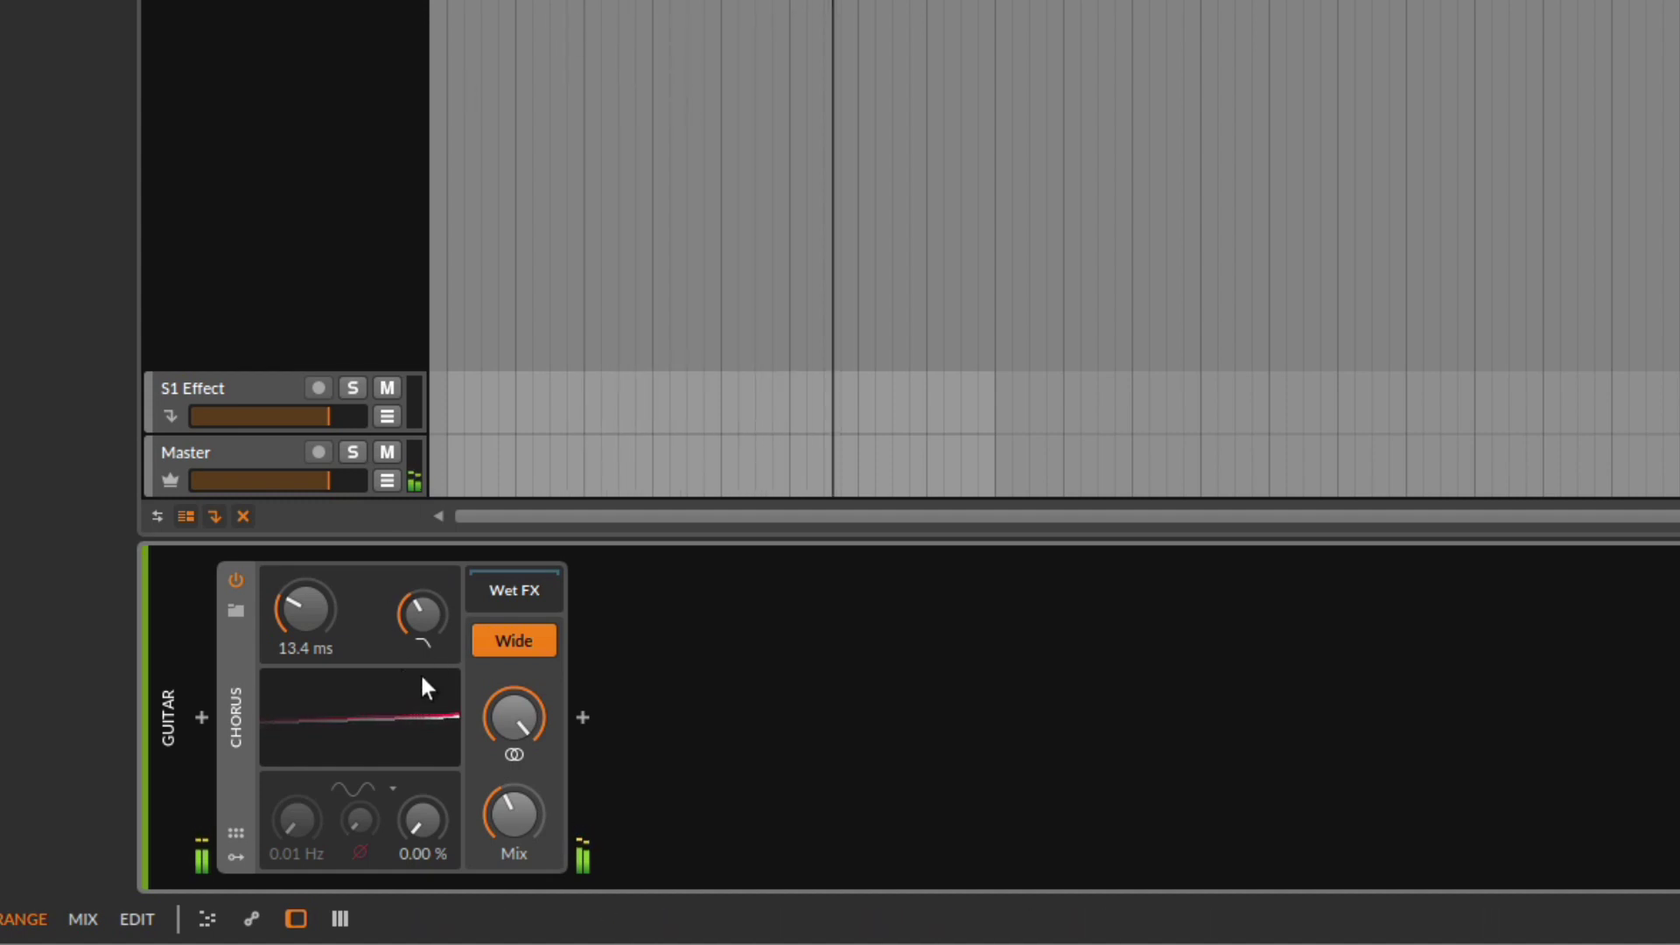
drag(422, 615, 426, 611)
drag(320, 610, 322, 600)
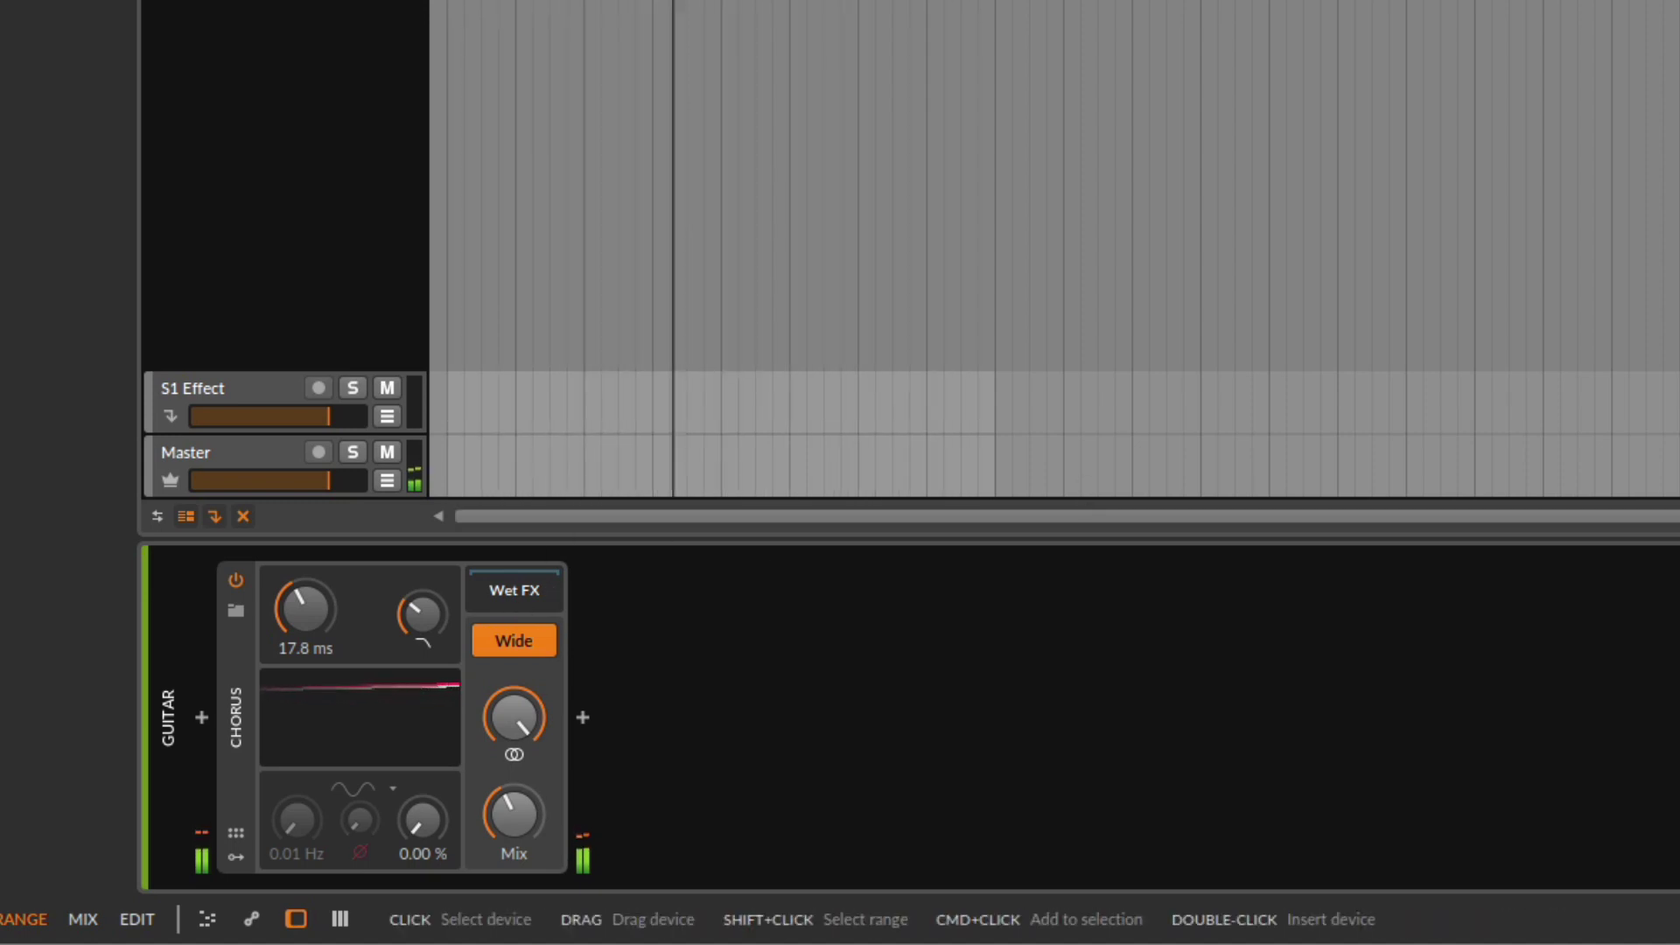
Try an EQ-5 after the Chorus with band 5 as a 4-pole low-pass near 1.23 kHz, and delete the EQ-5
drag(1474, 570, 1114, 796)
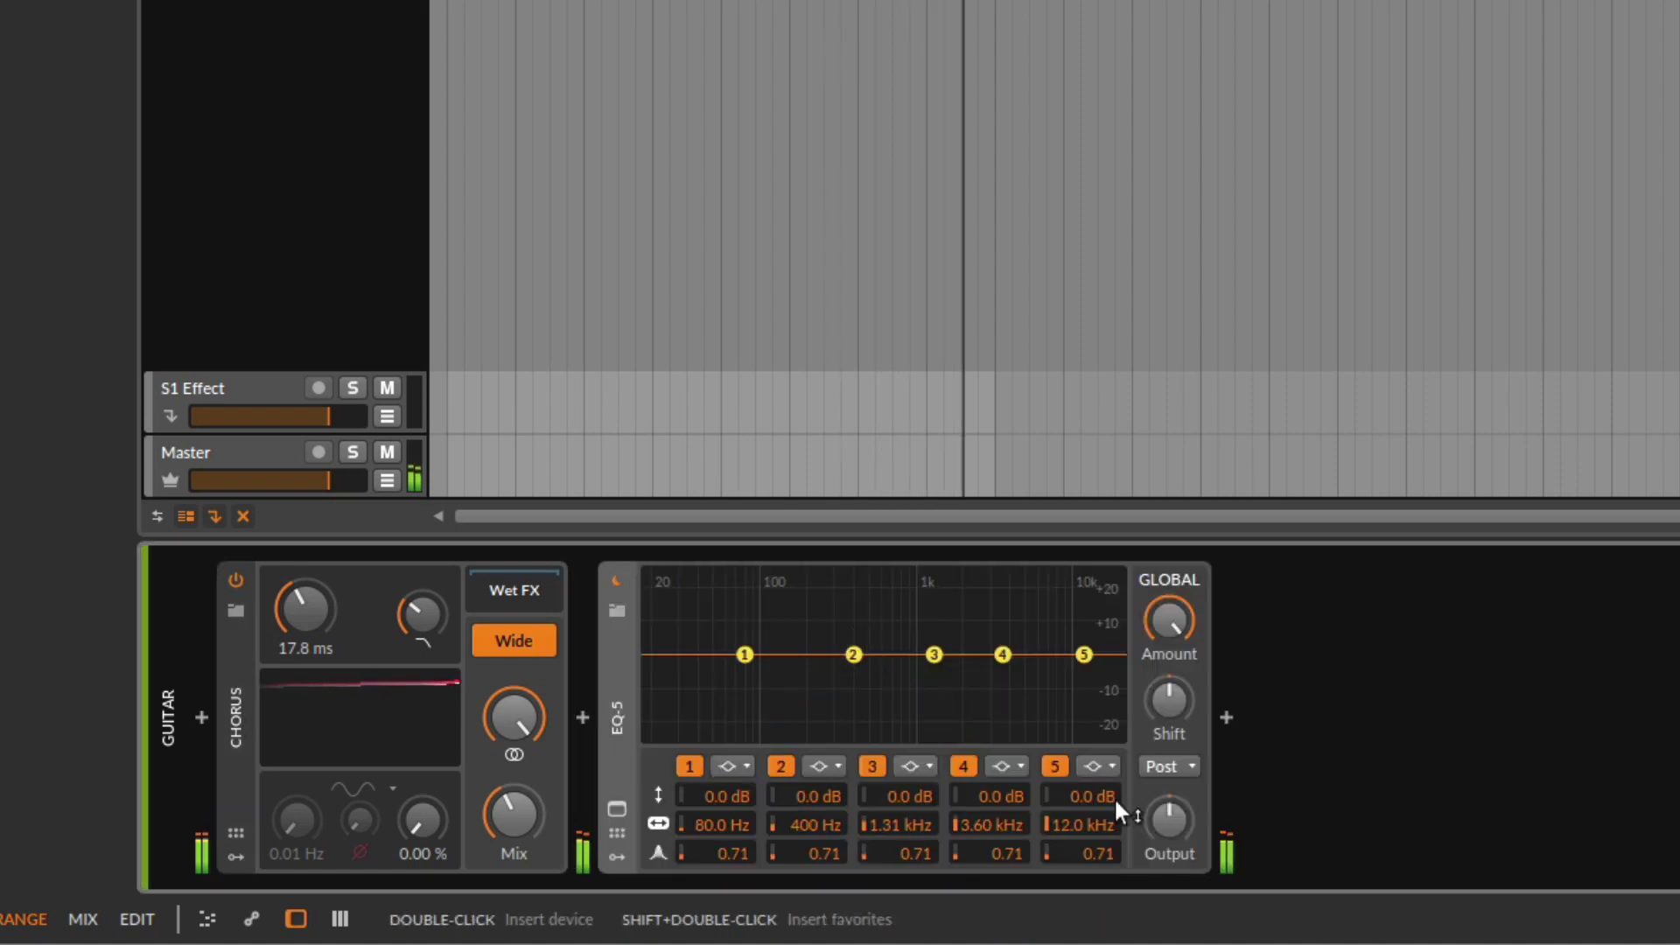
click(1098, 769)
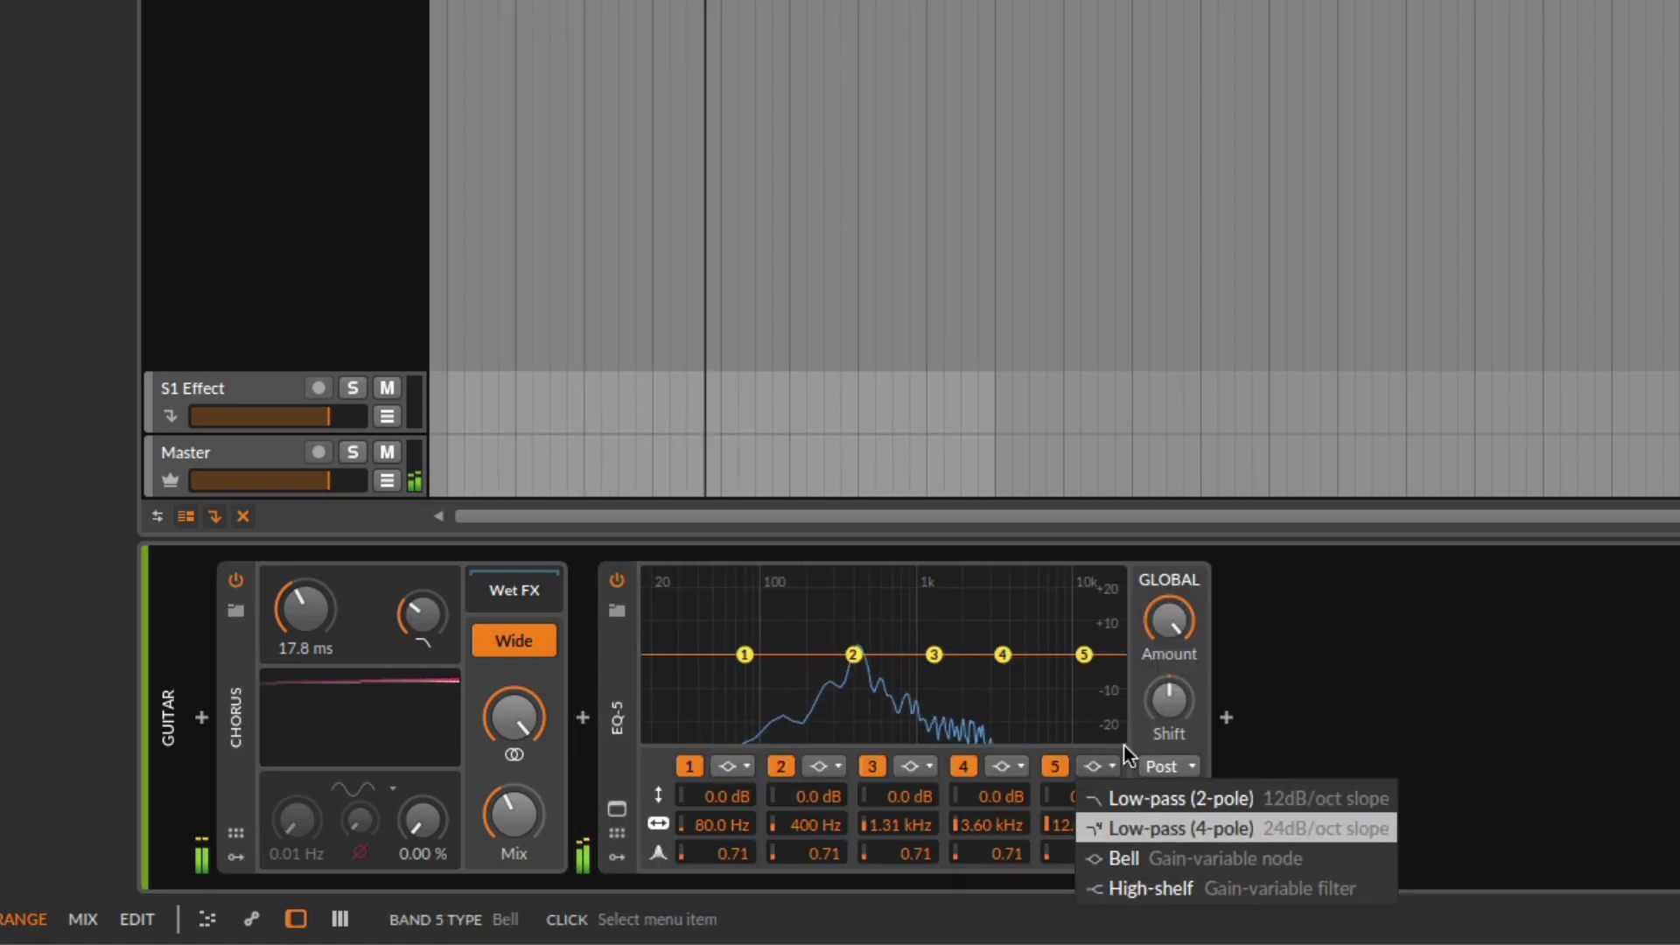
click(1182, 829)
drag(1082, 654, 923, 668)
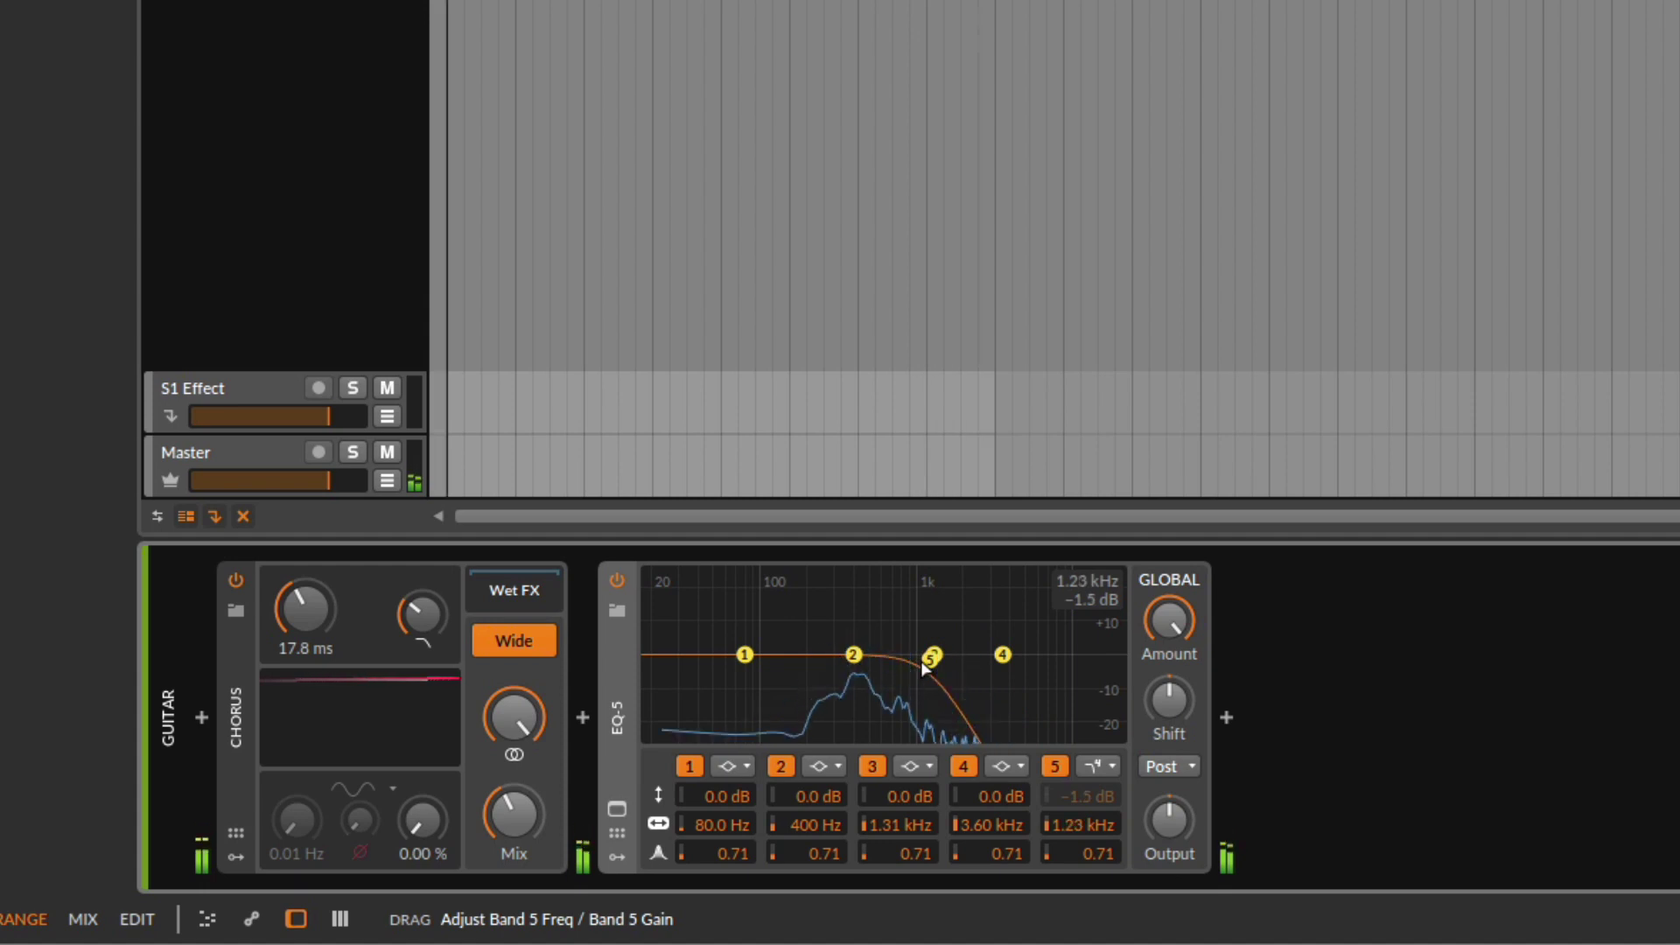
click(613, 646)
key(Delete)
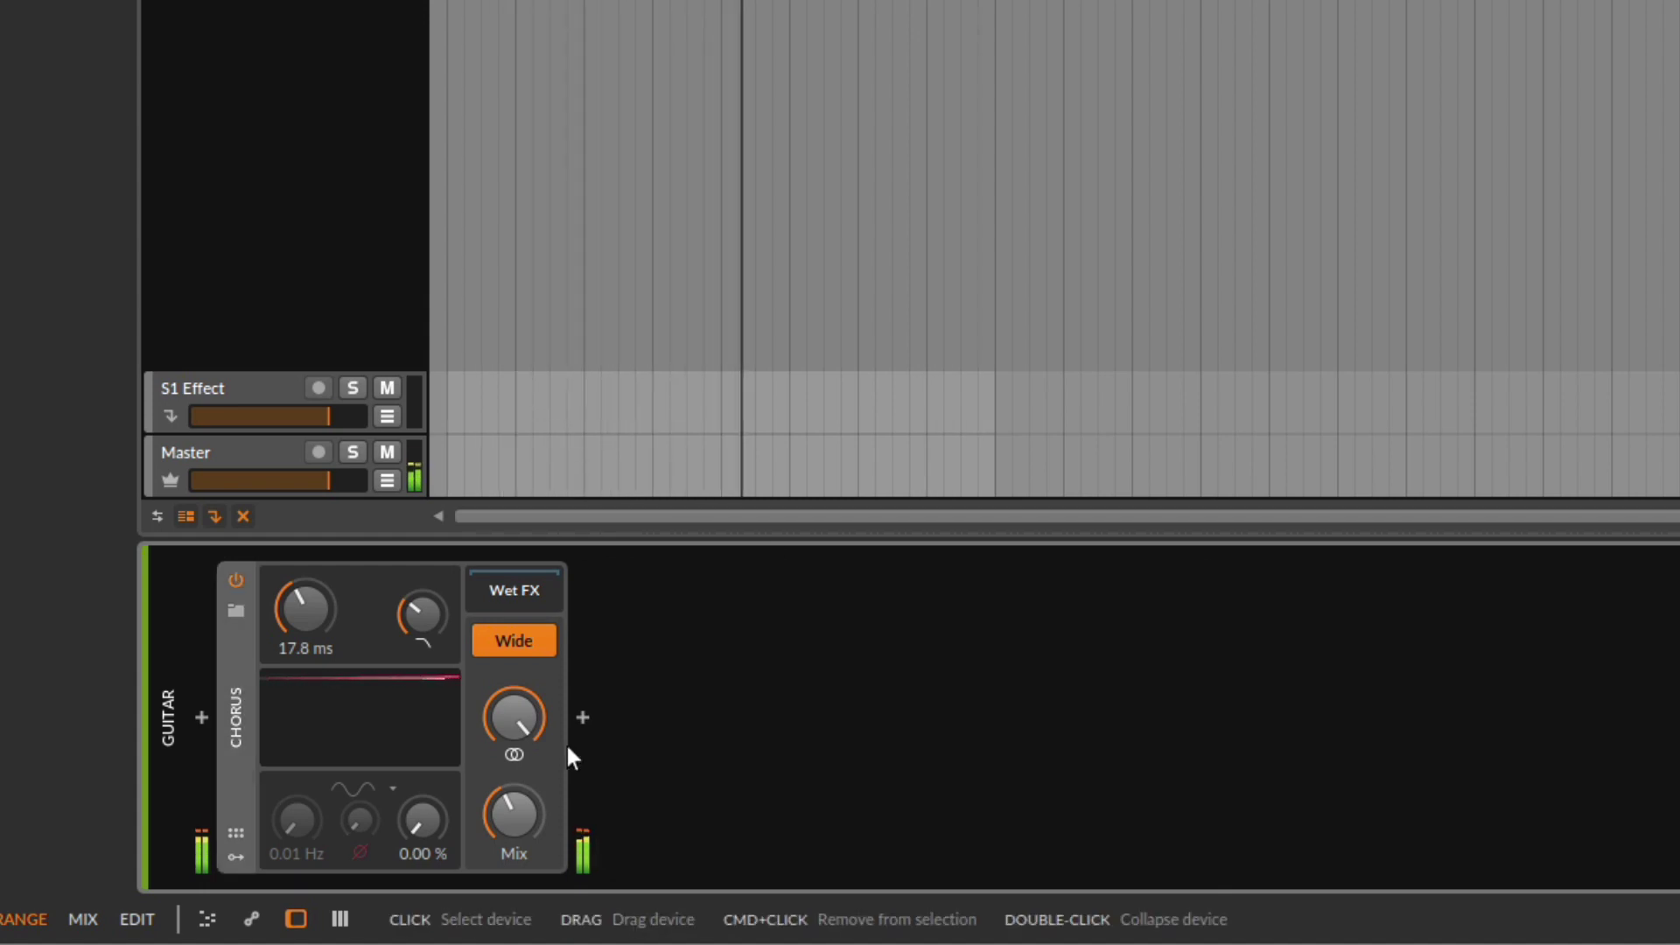
Audition the Chorus at full mix with a lower high cut, bring the mix back to about half, and stop playback
drag(515, 813, 514, 765)
drag(411, 614, 407, 628)
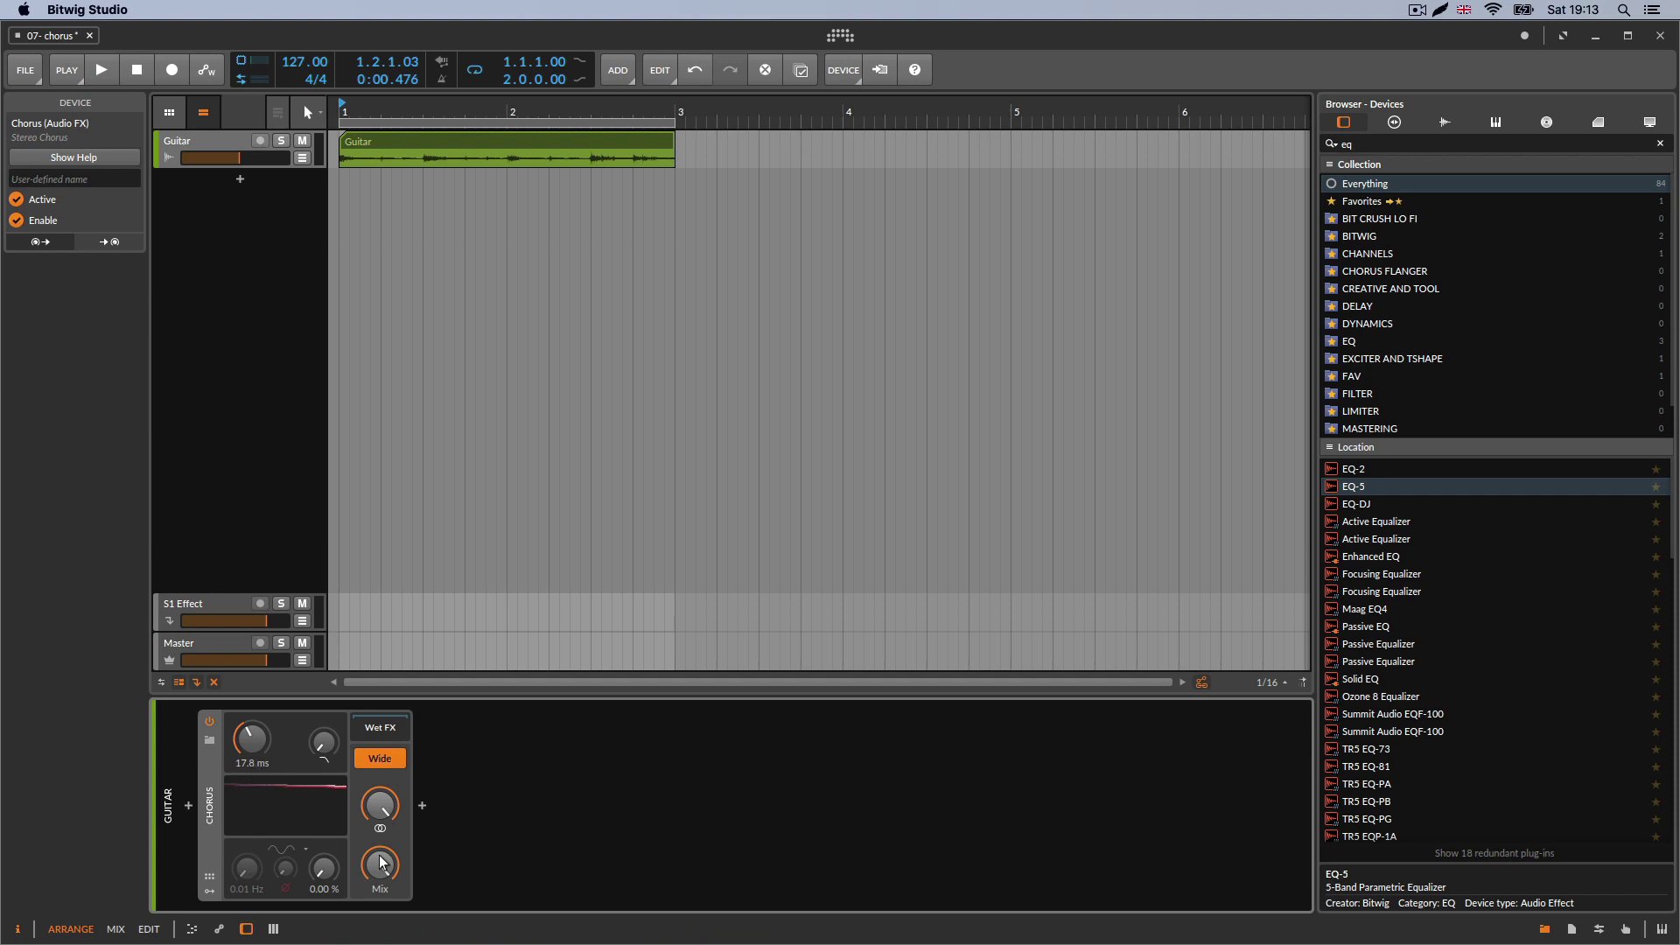
drag(379, 866, 378, 872)
key(space)
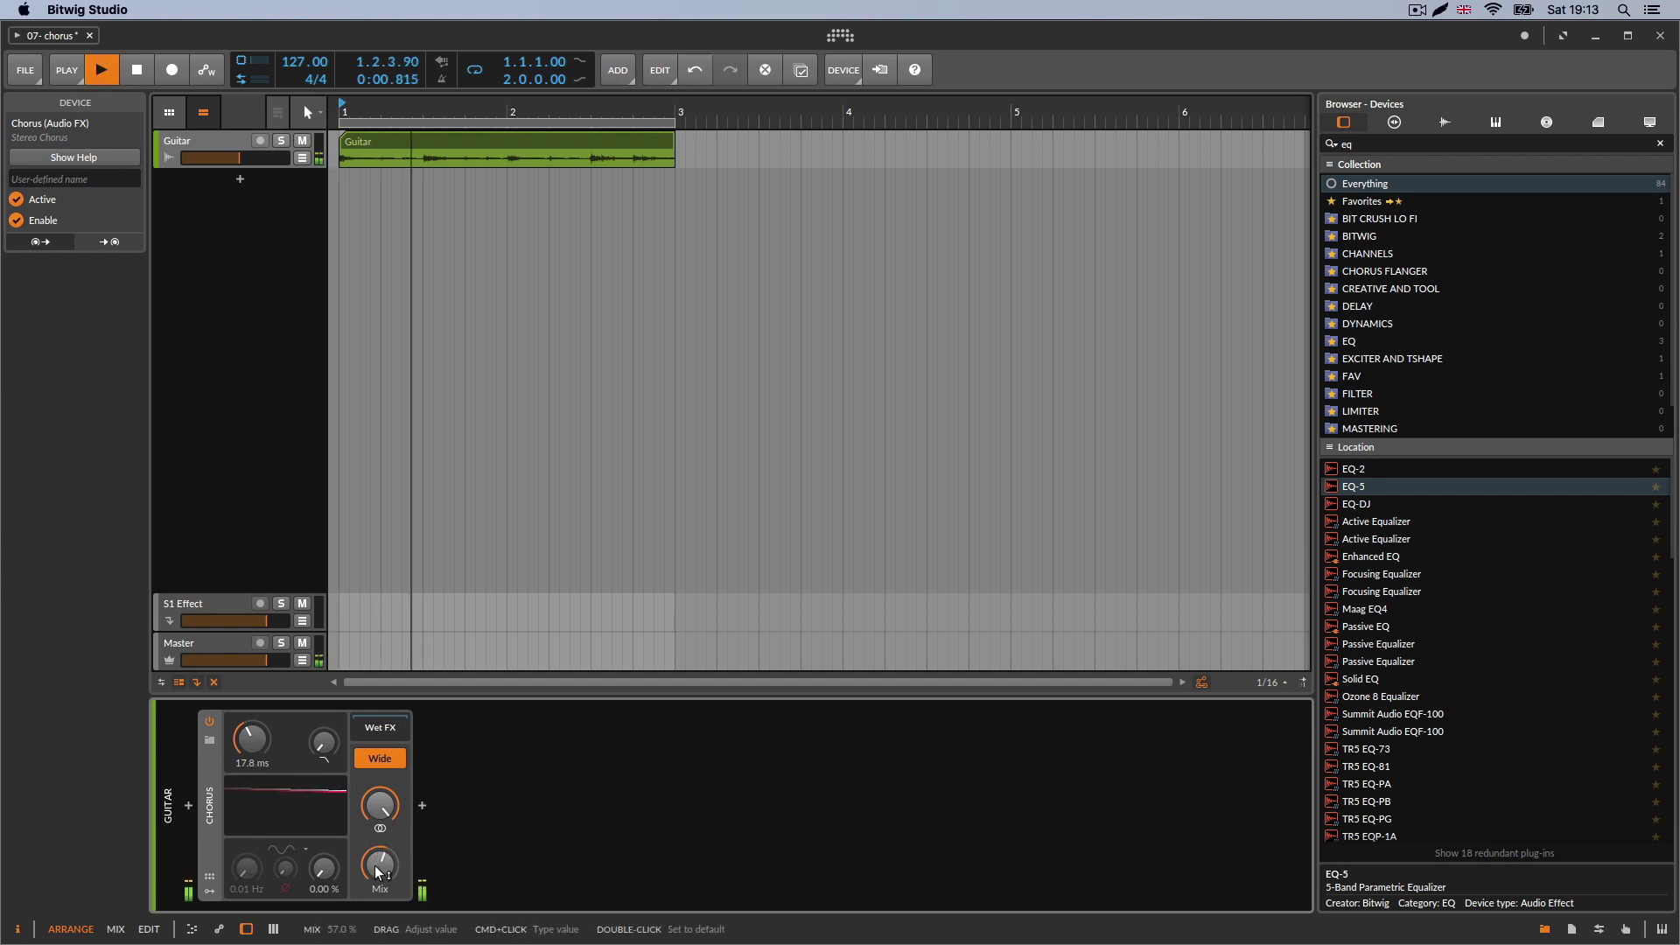
drag(378, 872, 378, 880)
click(135, 75)
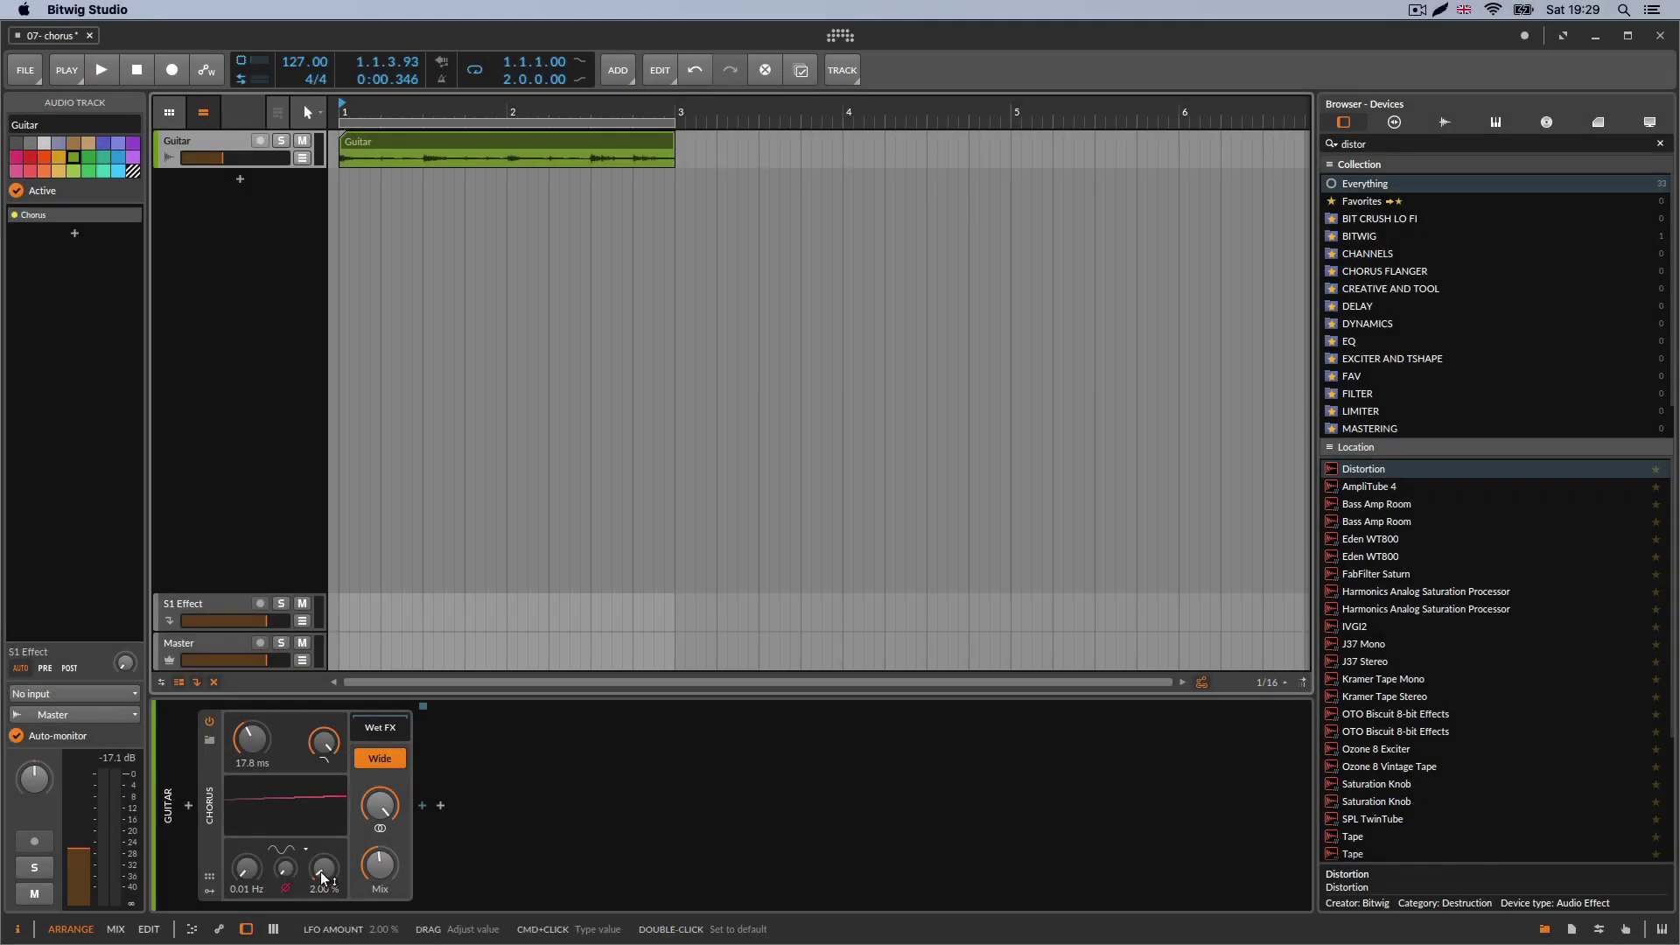
Set the Chorus delay time to 19.1 ms and the LFO amount to 19.2%
double_click(322, 877)
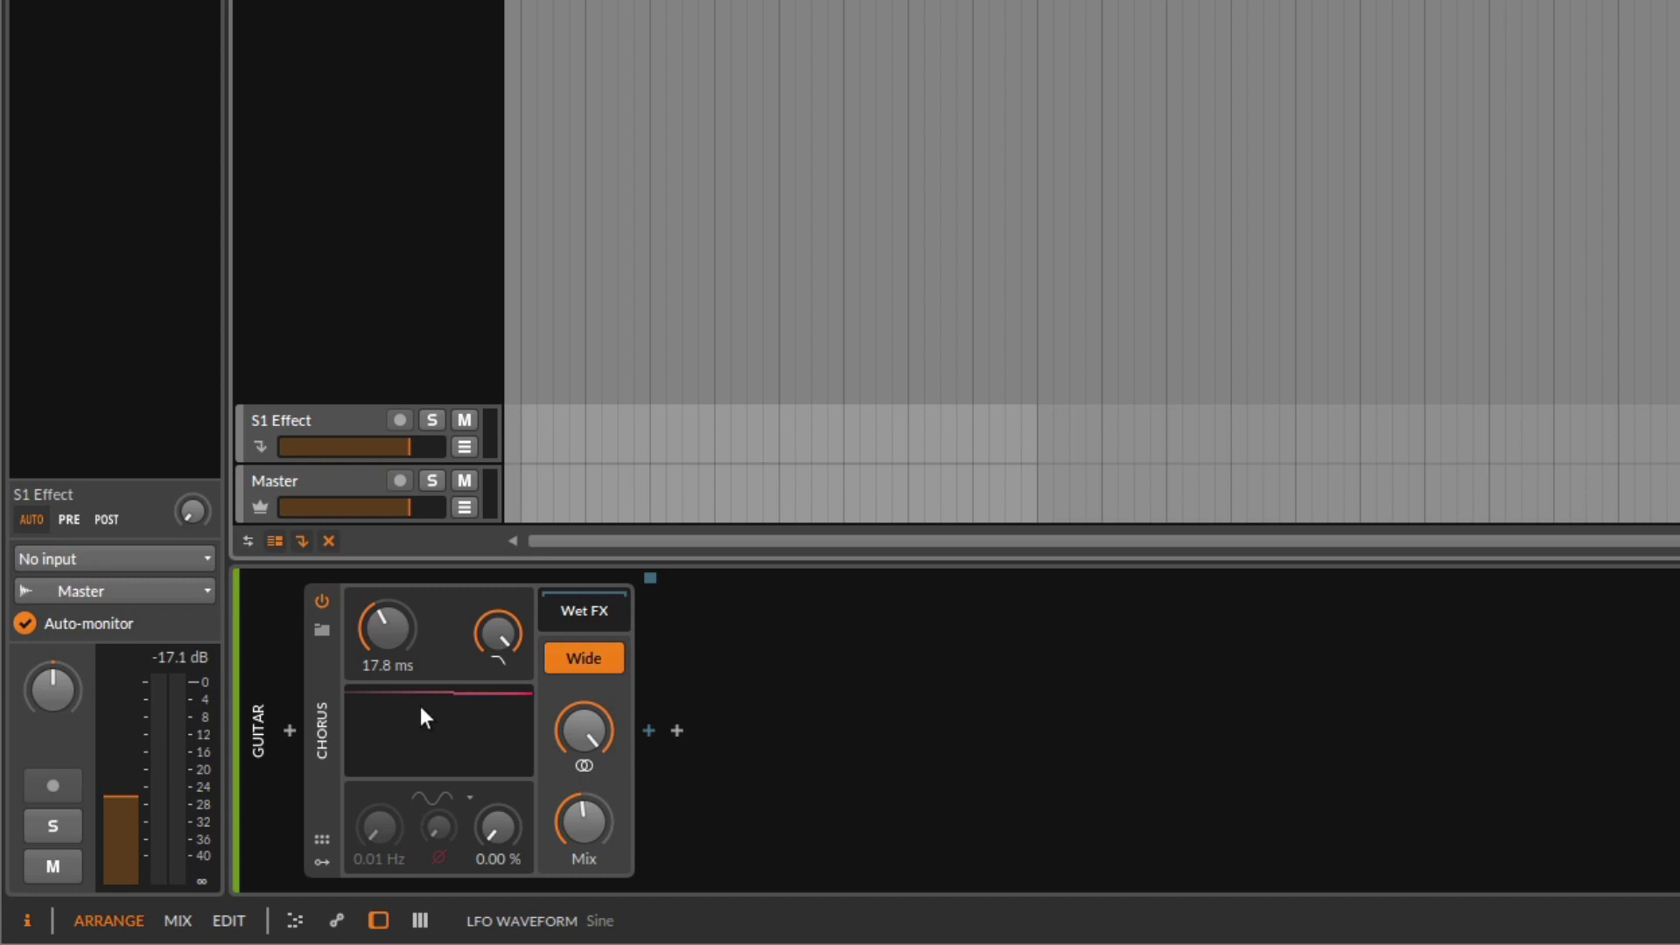
mouse_move(386, 624)
mouse_down()
mouse_move(386, 643)
mouse_move(383, 615)
mouse_up()
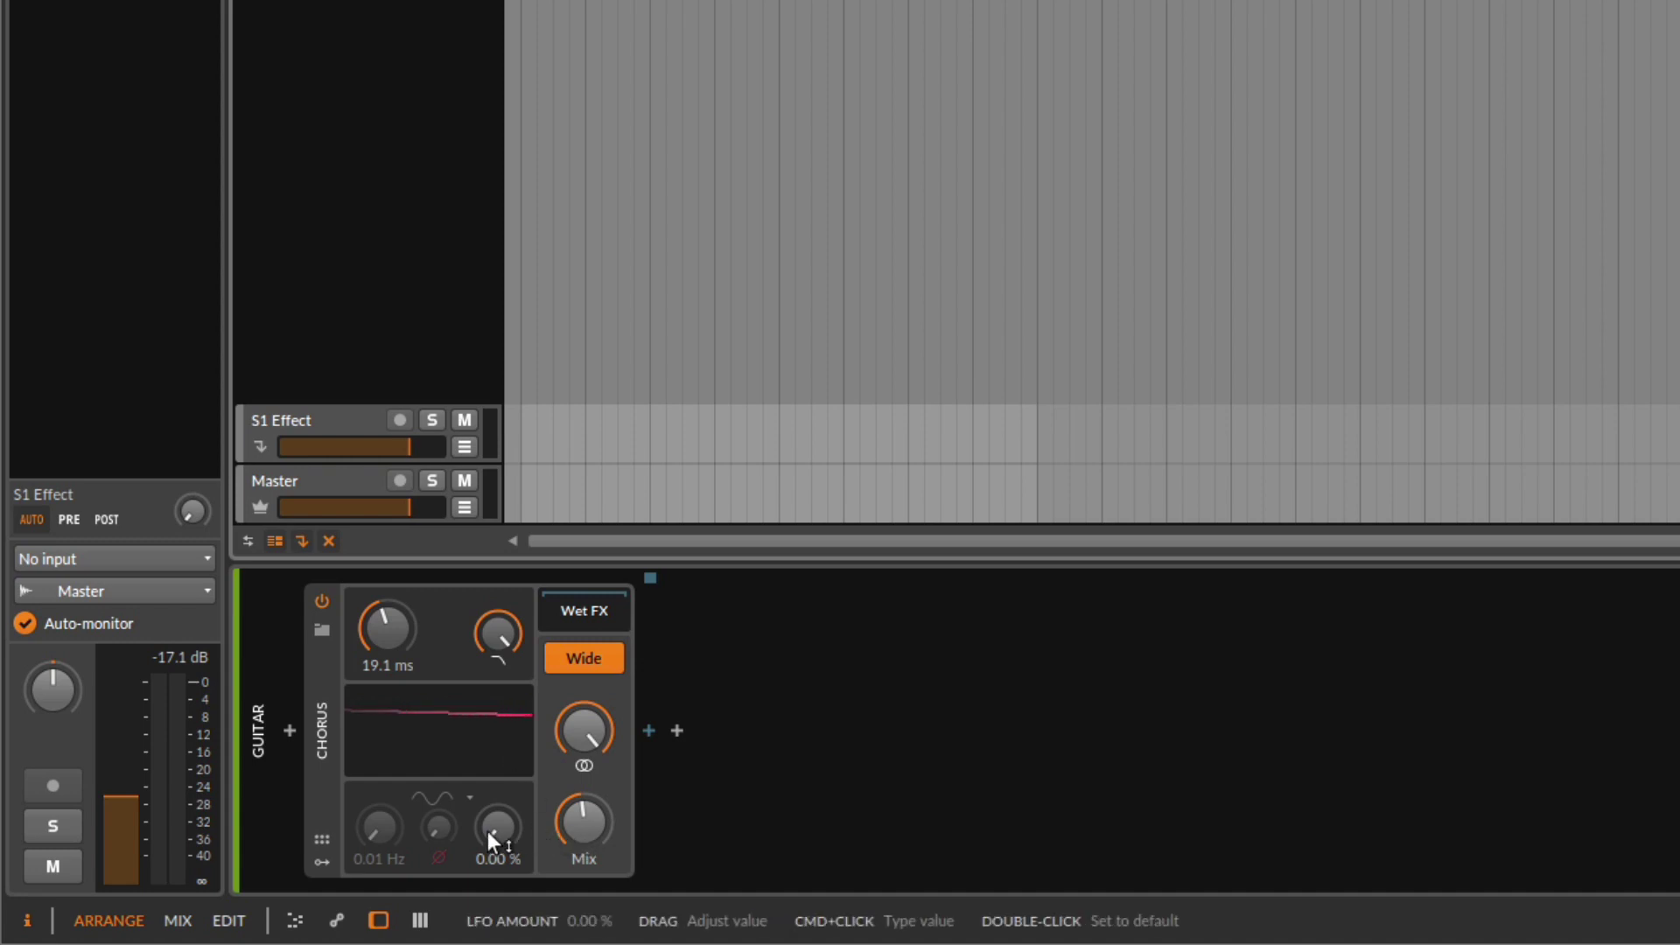
drag(486, 831, 487, 779)
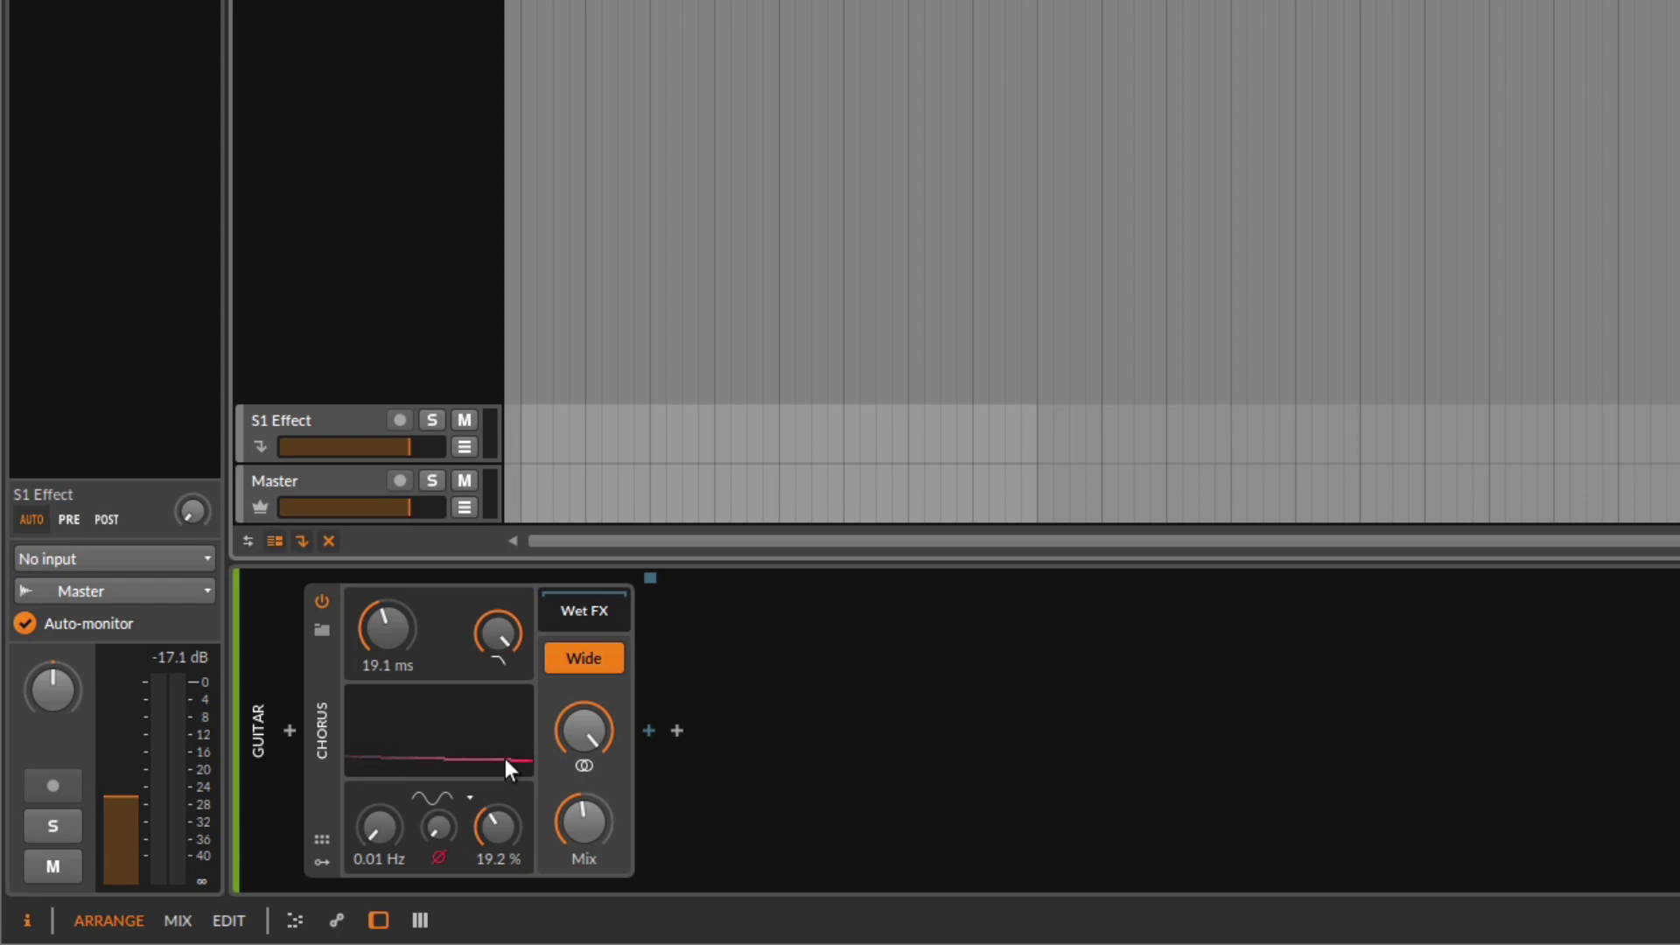
Raise the LFO's right phase offset to separate the left and right curves, and set the delay time to 20.4 ms
drag(440, 823, 433, 825)
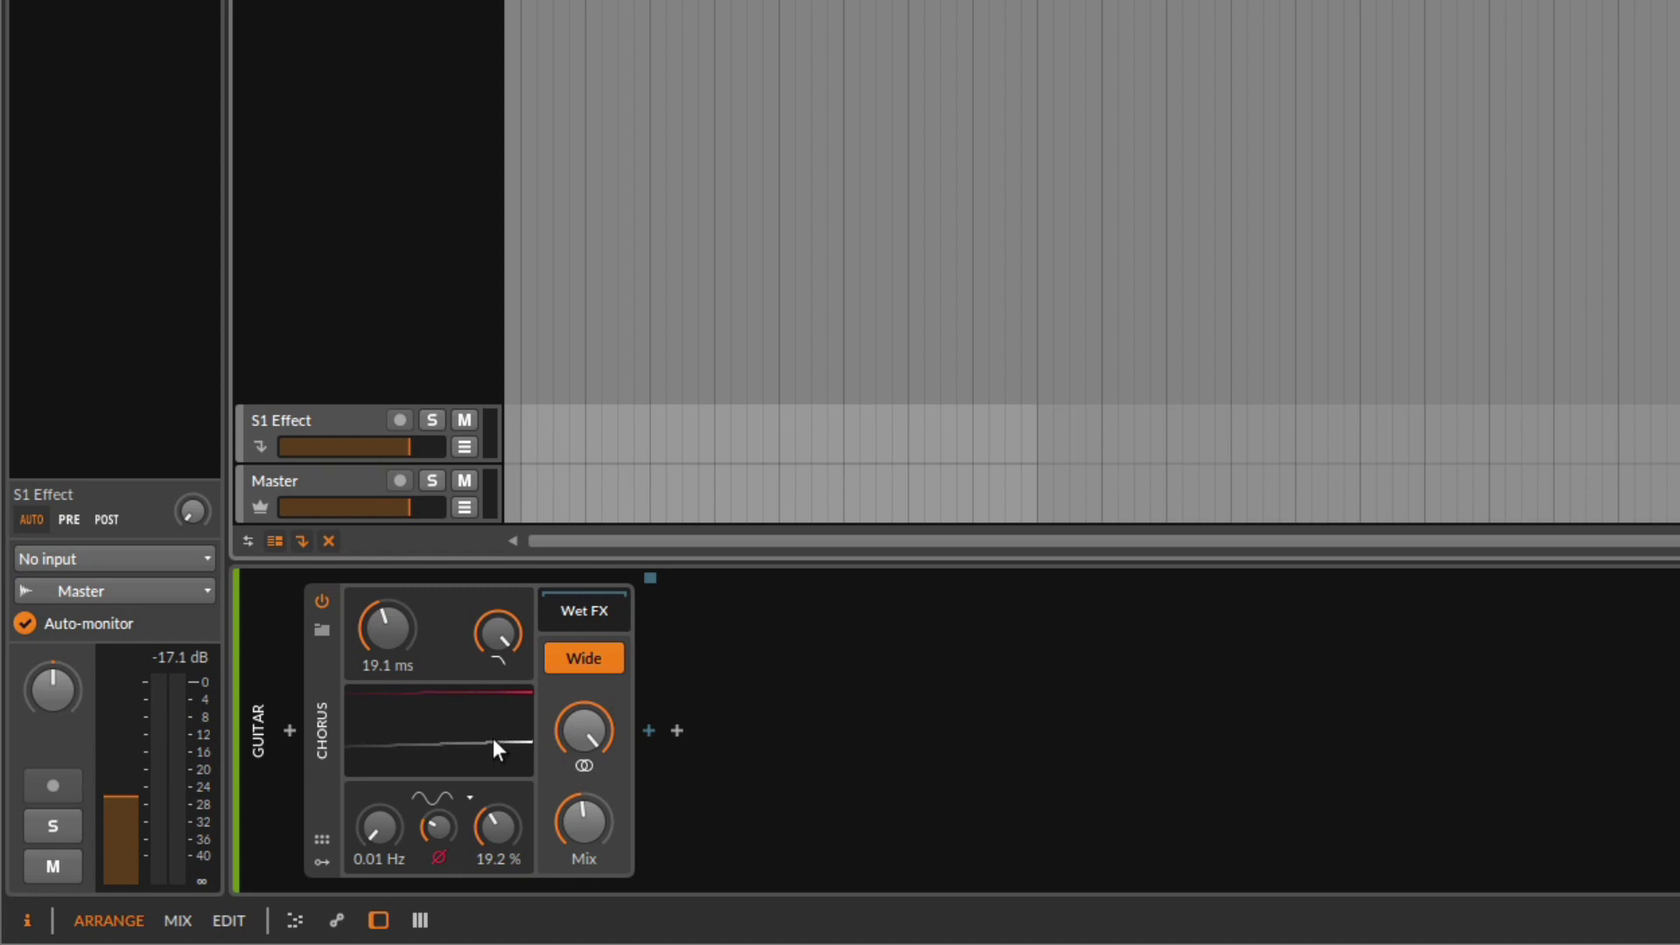
mouse_move(390, 624)
mouse_down()
mouse_move(389, 653)
mouse_move(390, 616)
mouse_up()
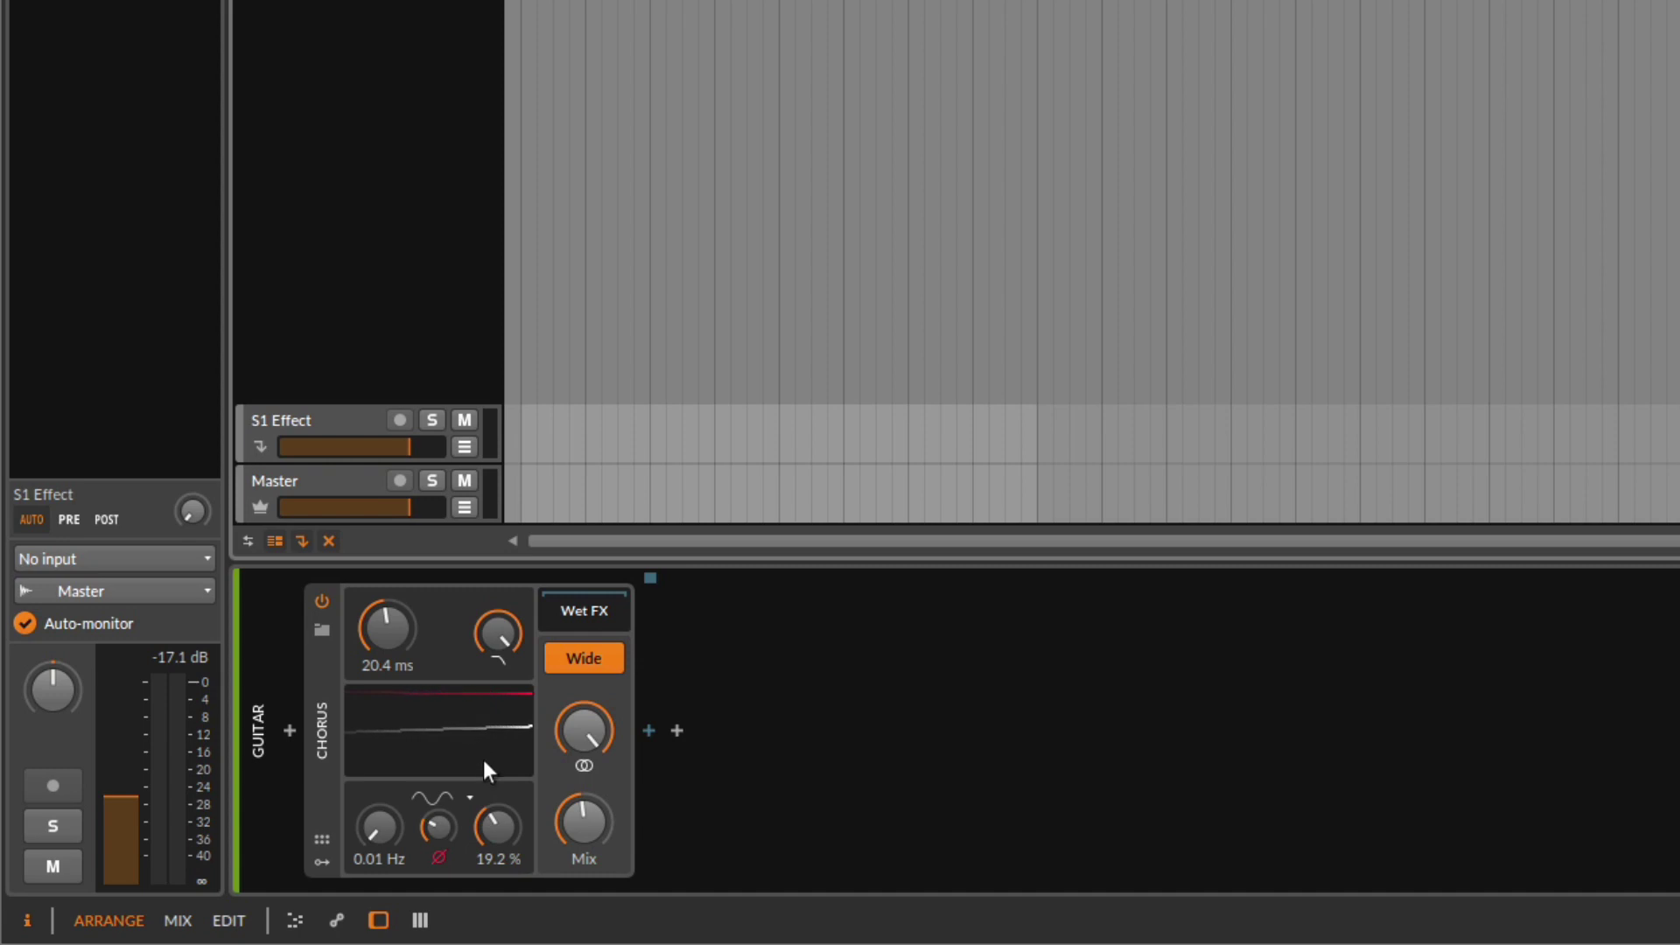
Switch the Chorus LFO waveform to Triangle and back to Sine
click(444, 799)
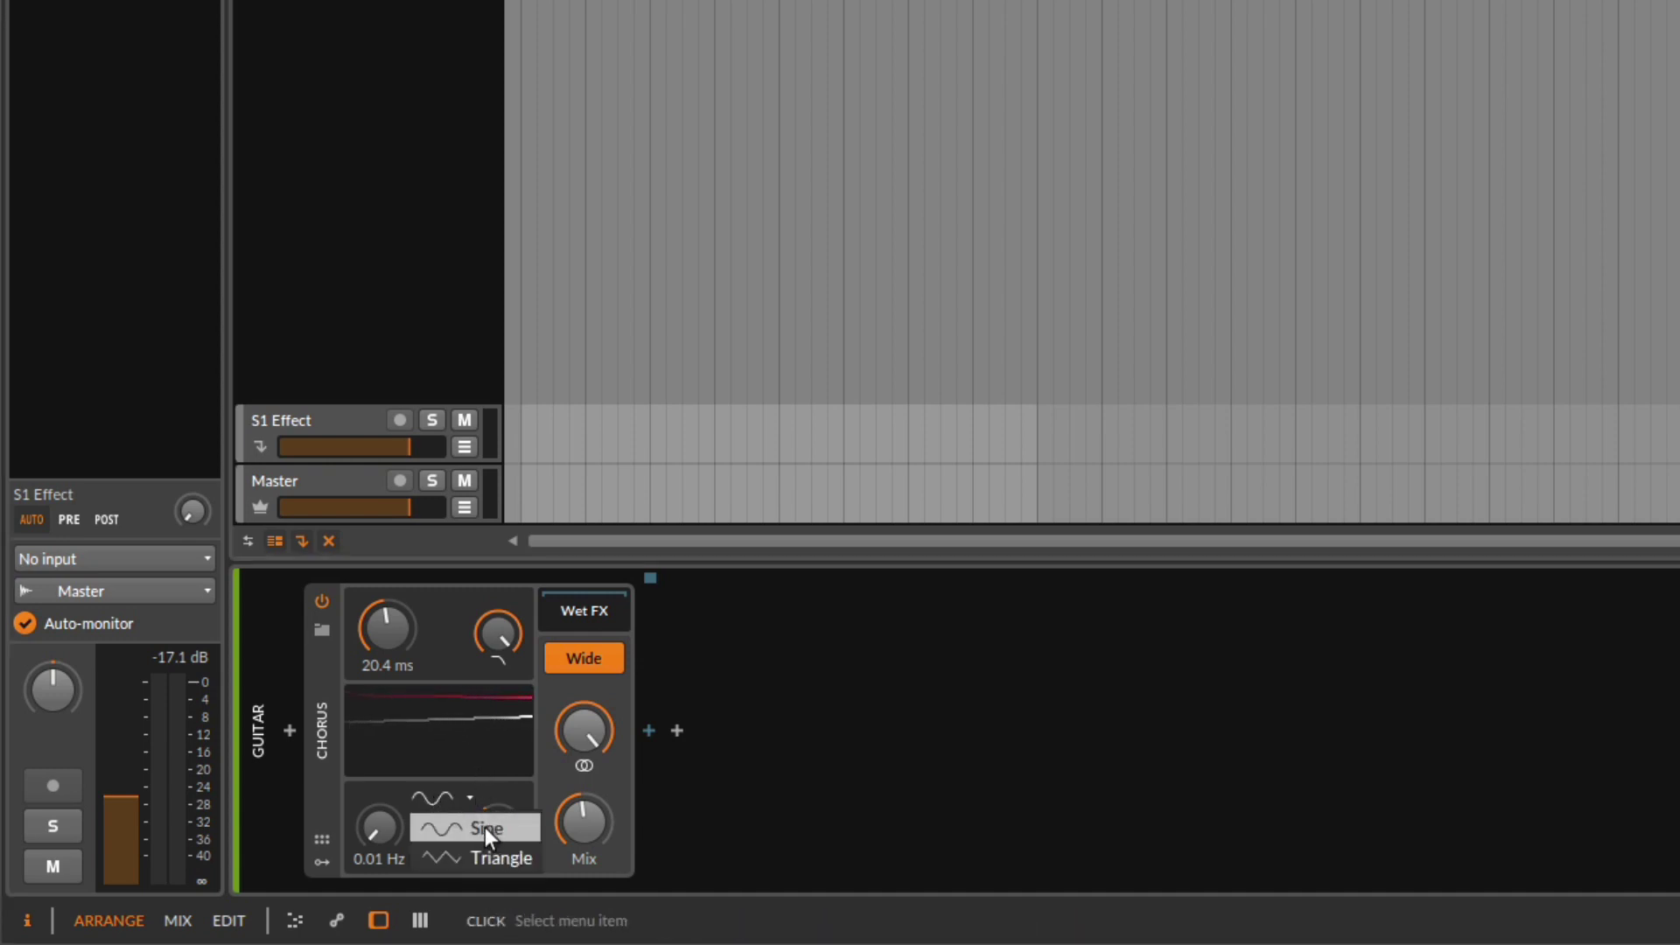
click(501, 858)
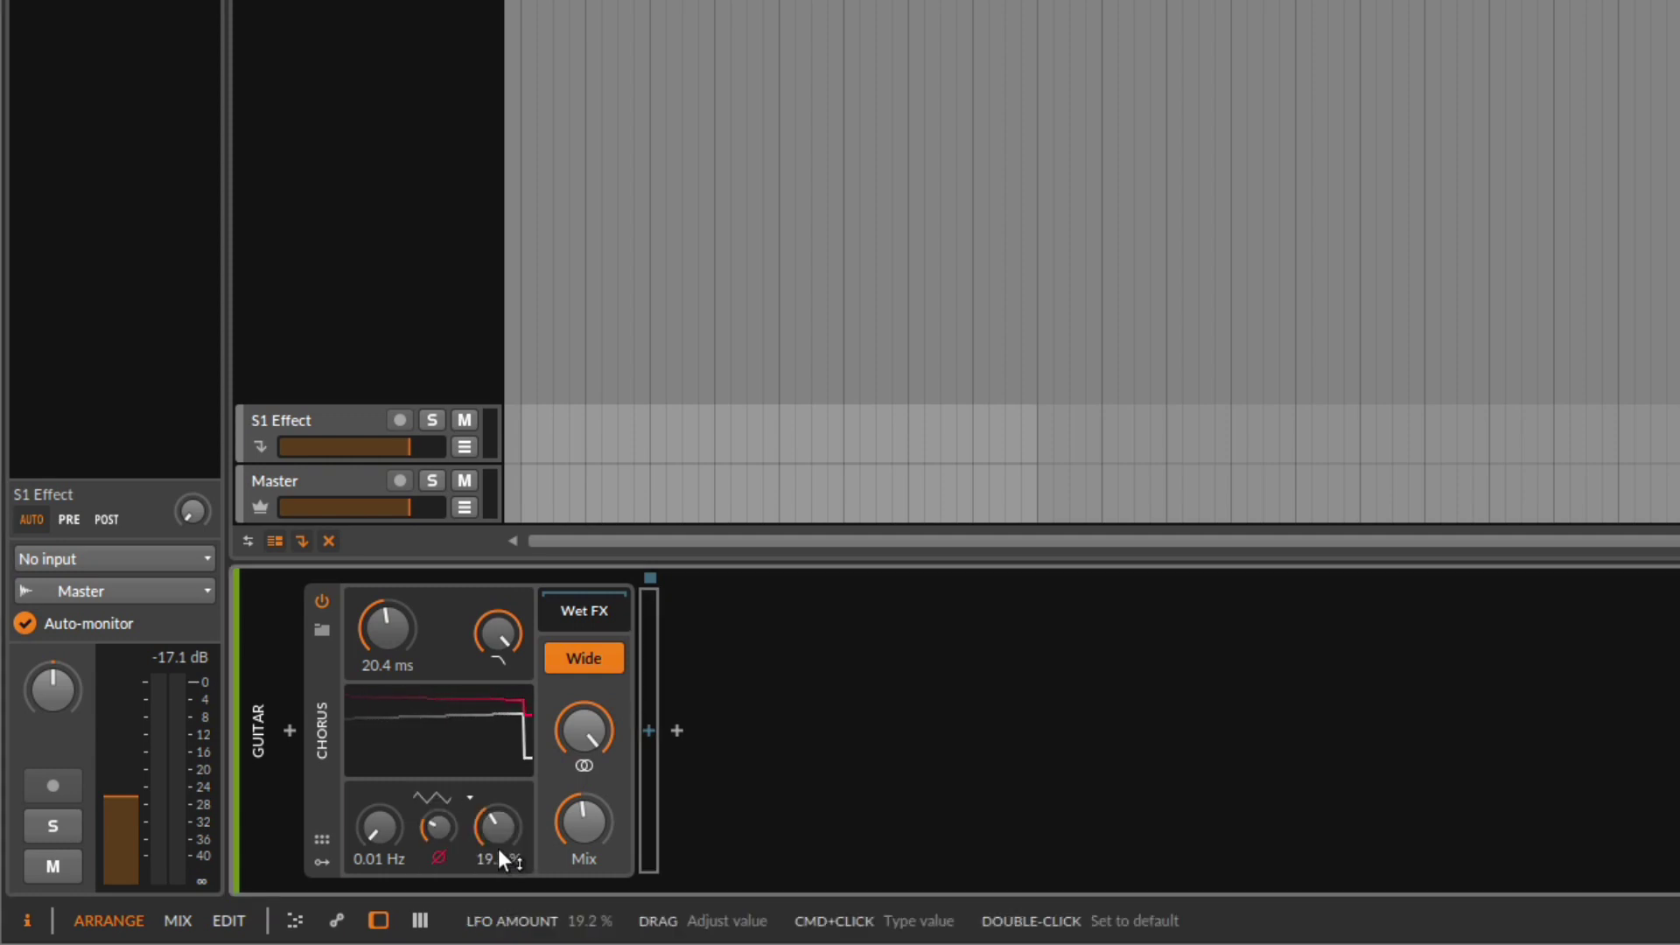
click(443, 793)
click(457, 820)
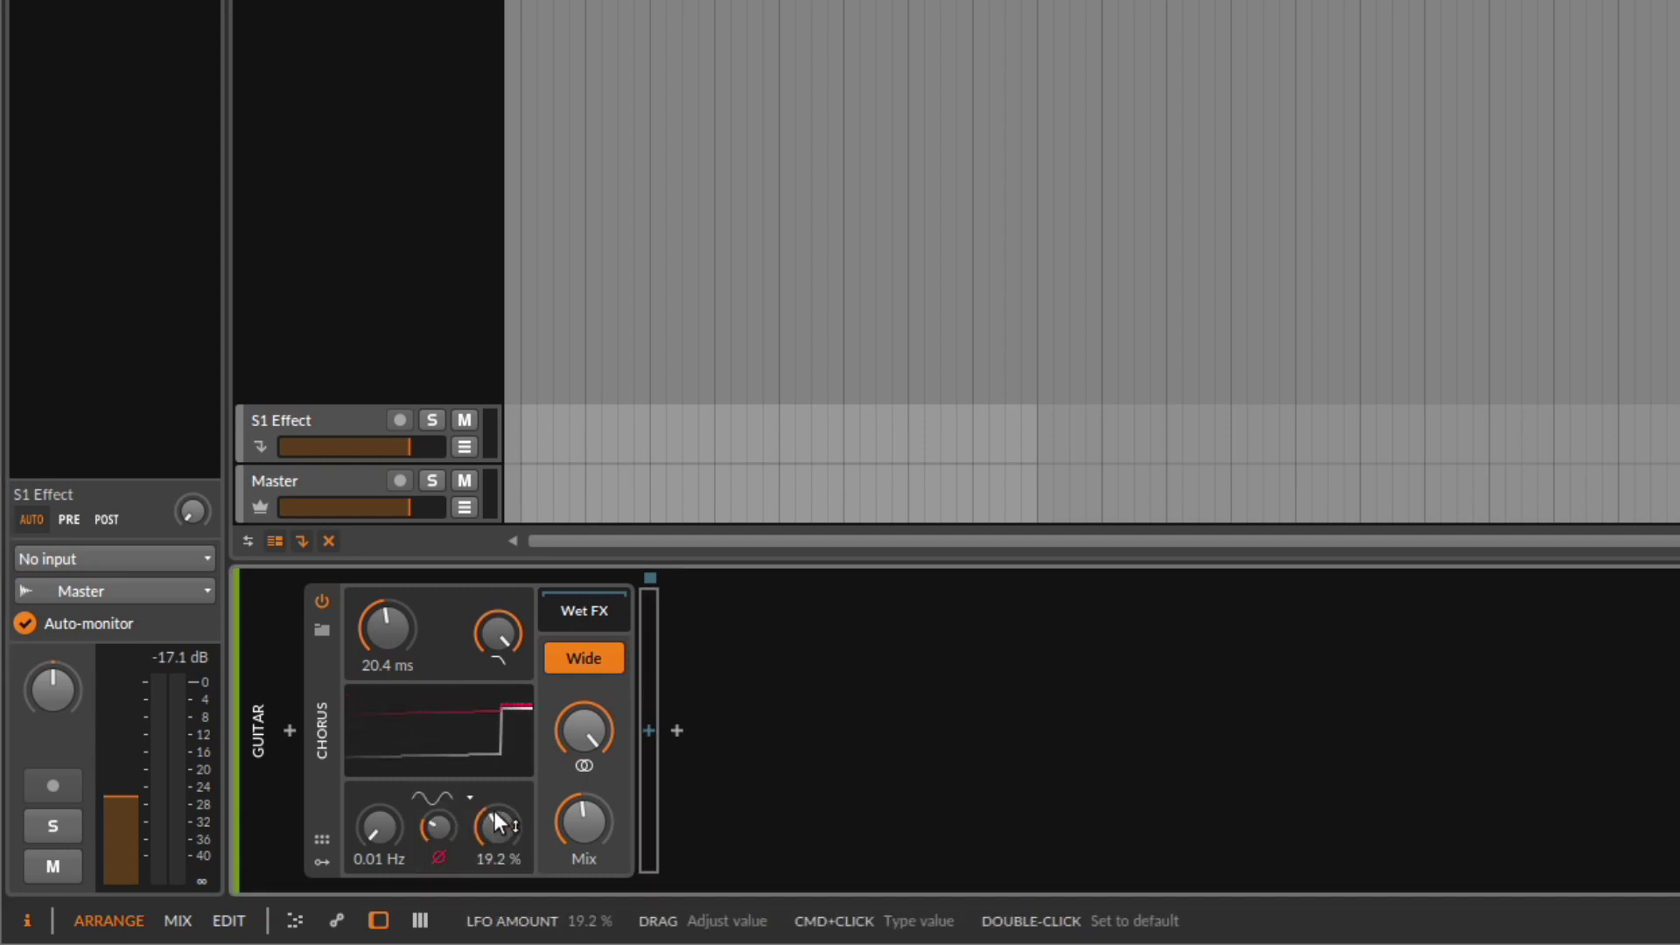
Raise the LFO rate through 0.41 Hz to 1.34 Hz and set the delay time to 23.0 ms
drag(384, 830, 340, 762)
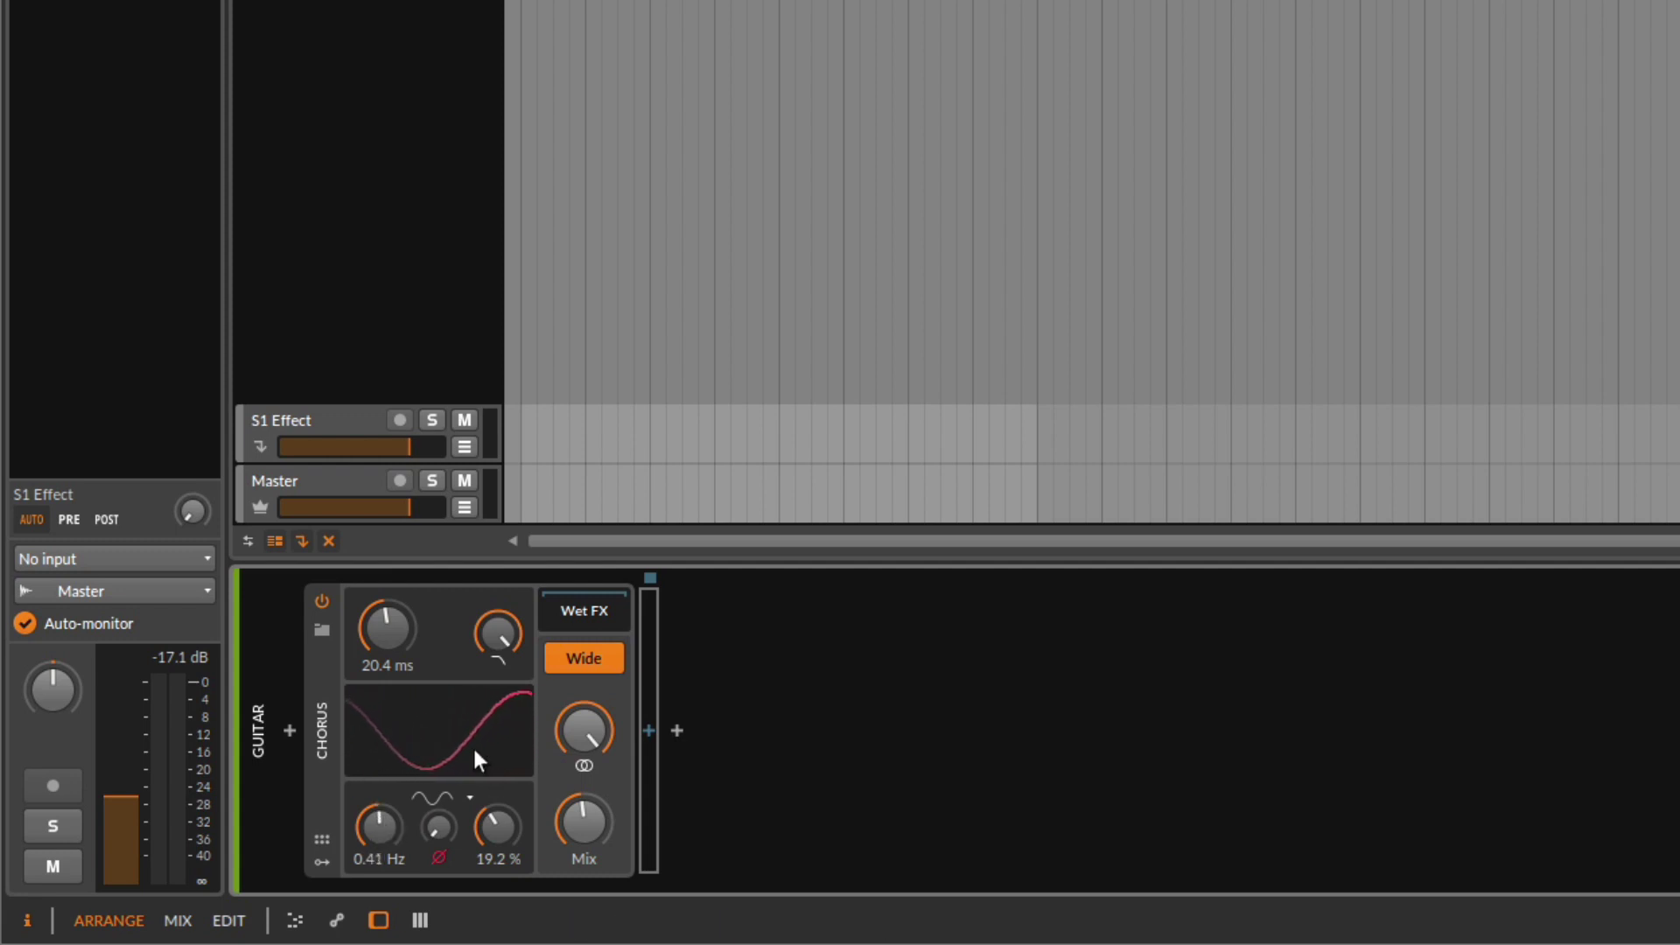
drag(388, 831, 423, 753)
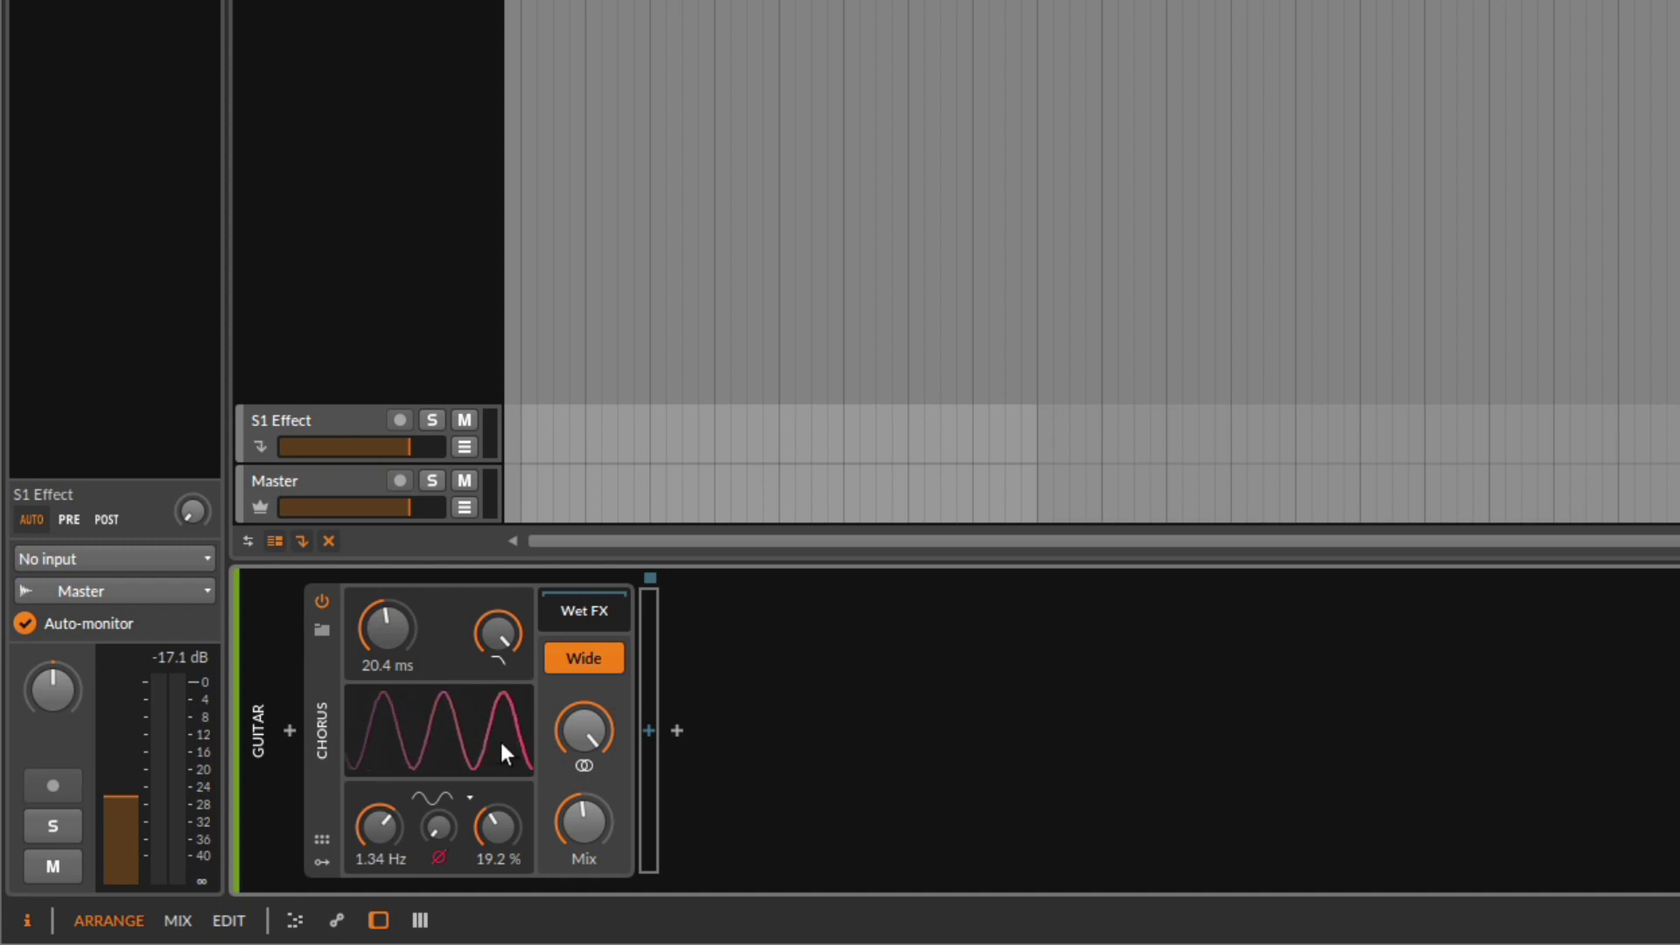
mouse_move(405, 647)
mouse_down()
mouse_move(404, 666)
mouse_move(384, 624)
mouse_up()
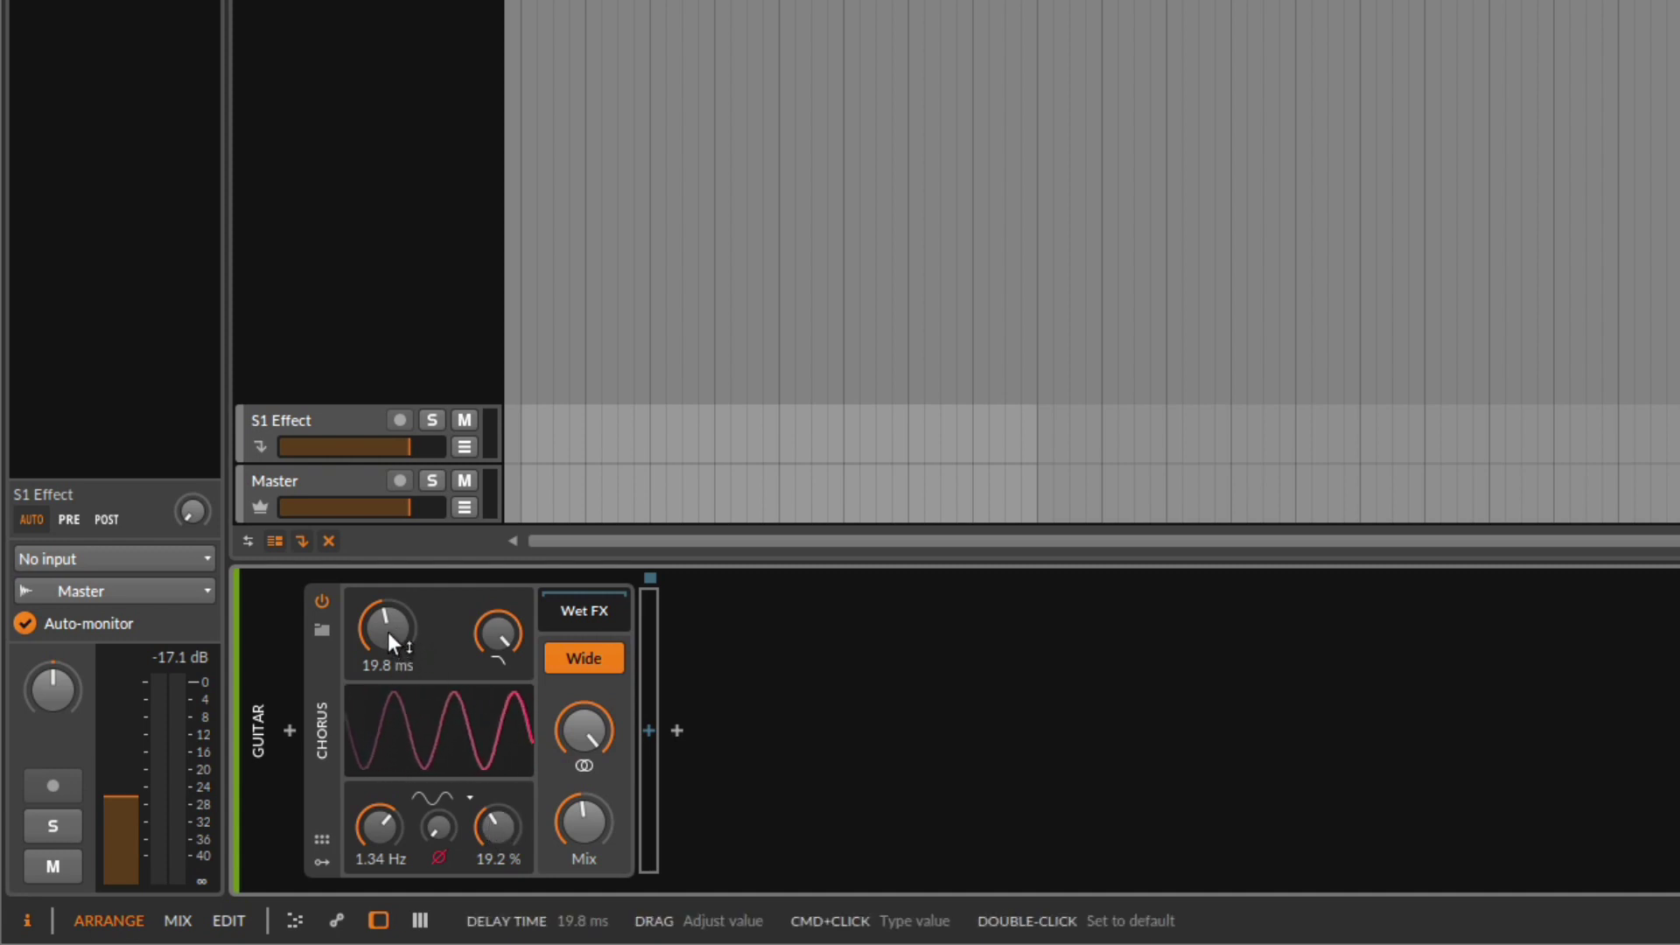
drag(387, 631, 387, 608)
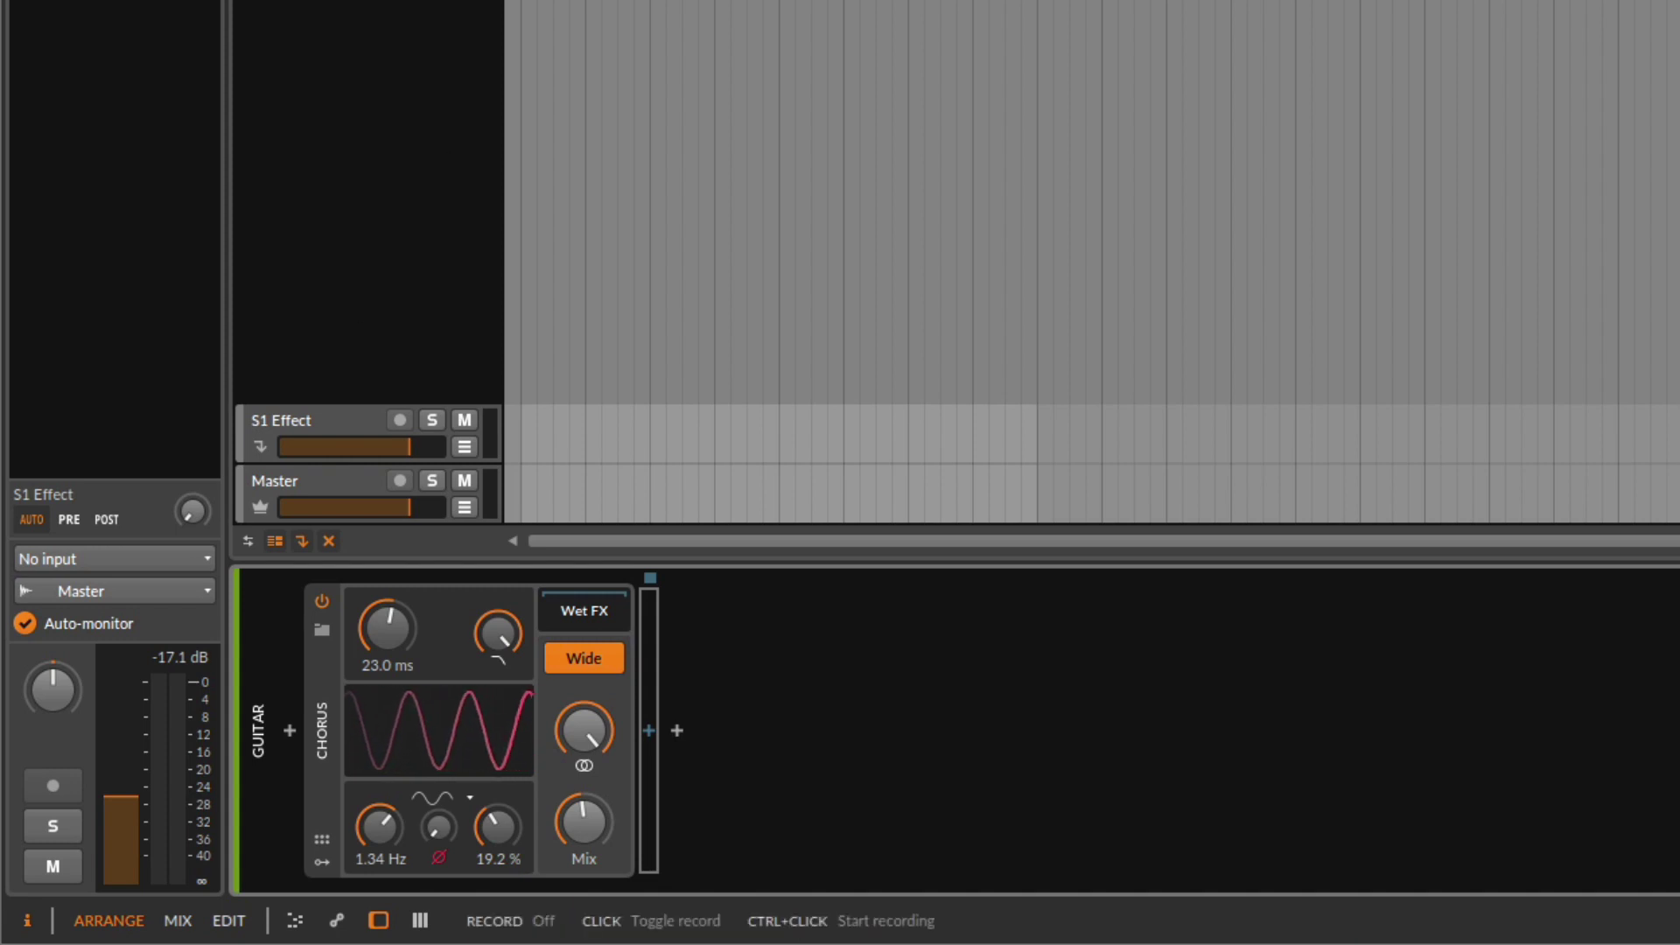
Audition the guitar loop with a 35.3% LFO amount while sweeping the delay time, and reset the amount to 0%
key(space)
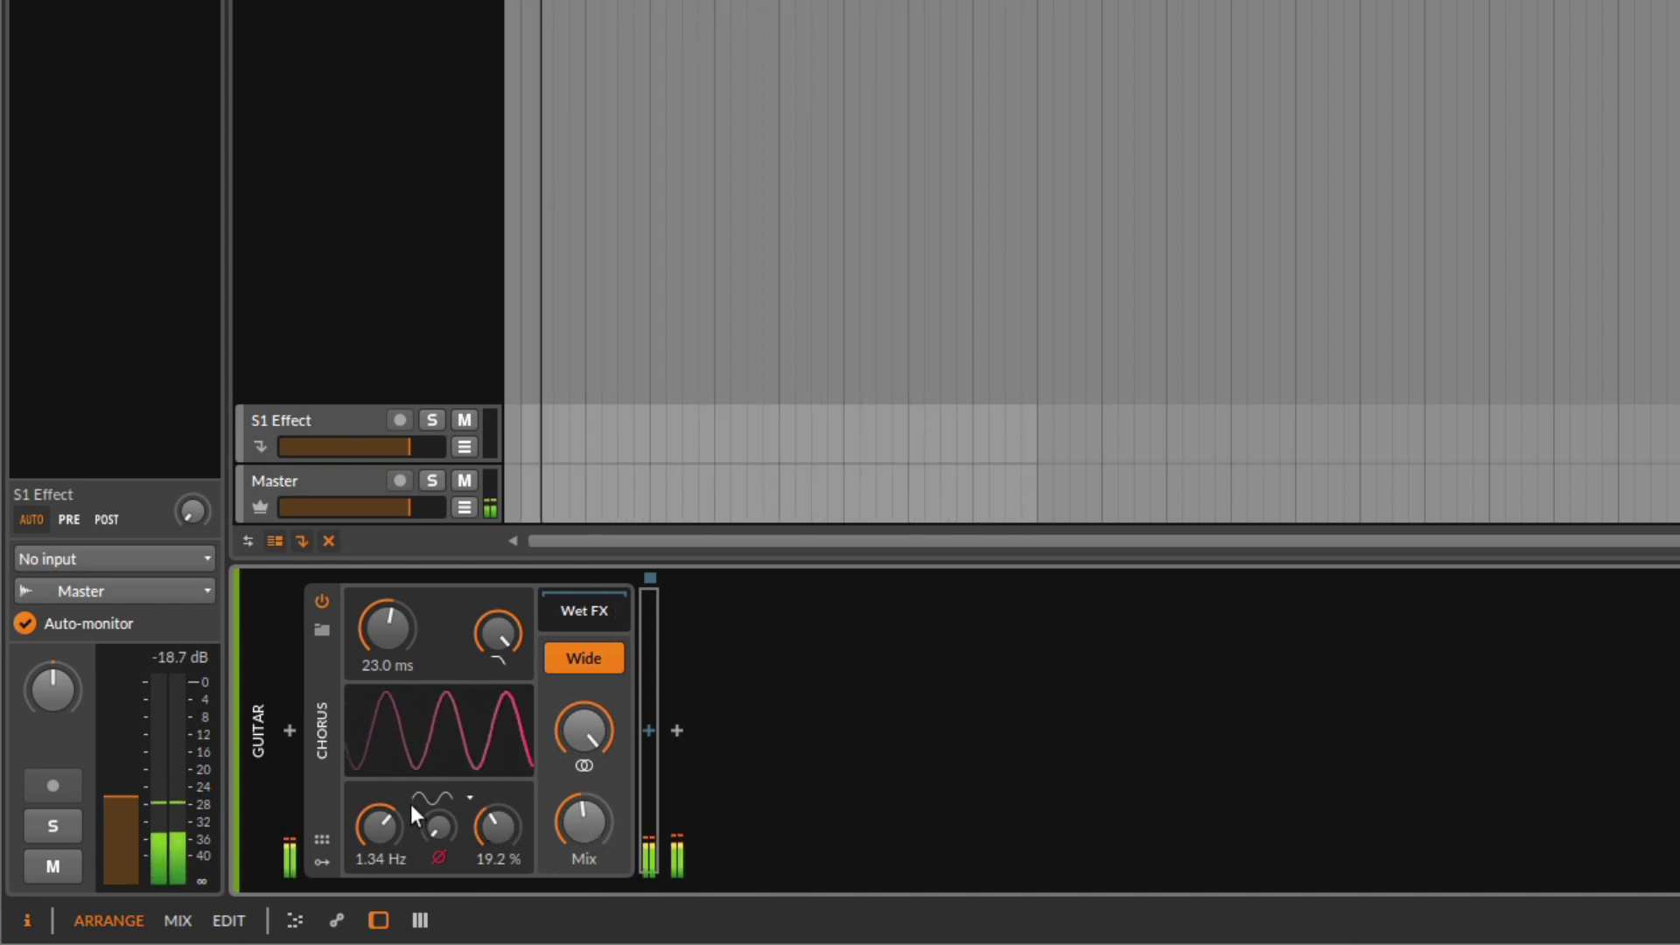
drag(488, 826, 489, 758)
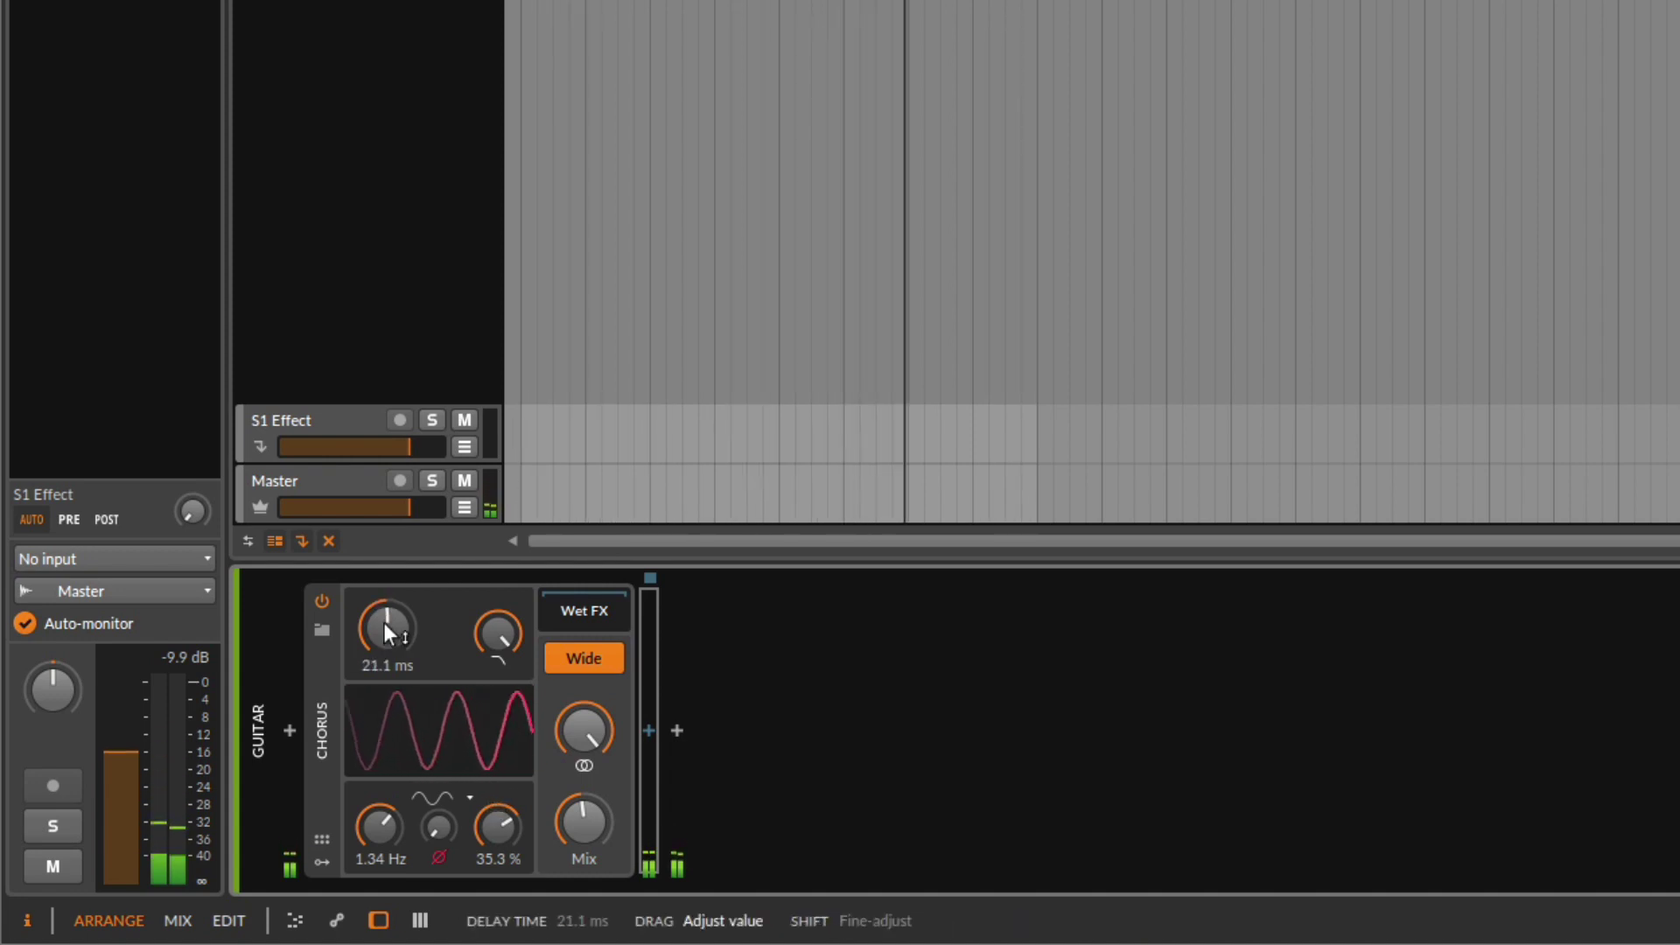
mouse_move(384, 623)
mouse_down()
mouse_move(395, 662)
mouse_move(381, 624)
mouse_up()
double_click(495, 823)
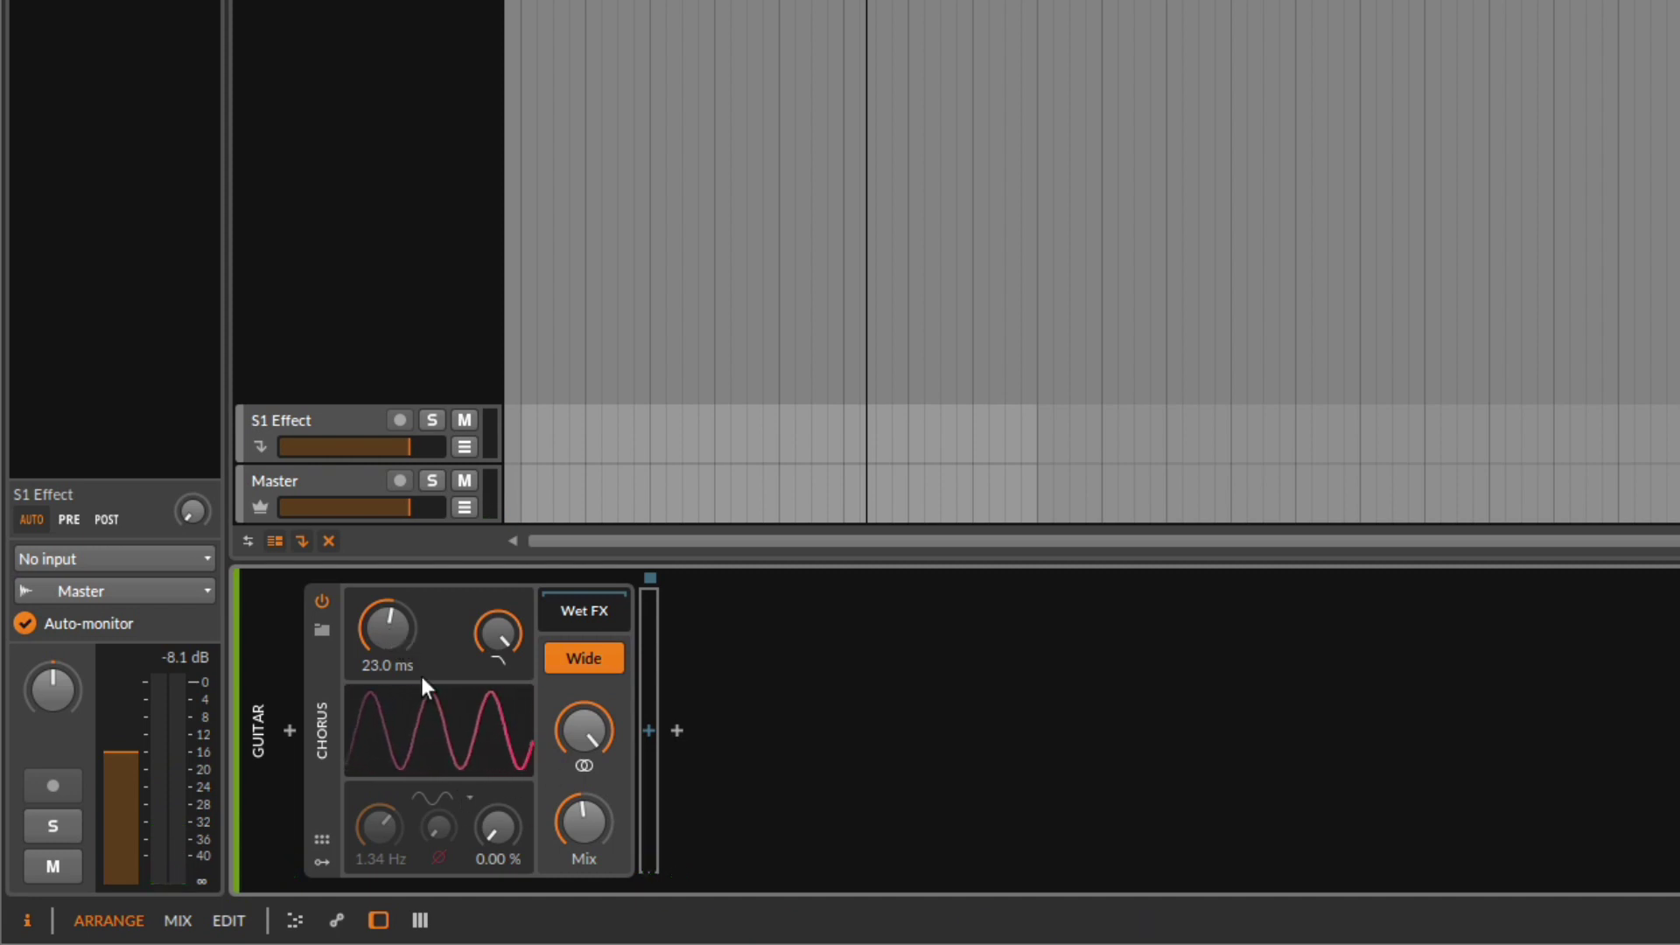
Set the Chorus delay time to 19.8 ms and the LFO amount to 27.2%
drag(387, 623, 370, 642)
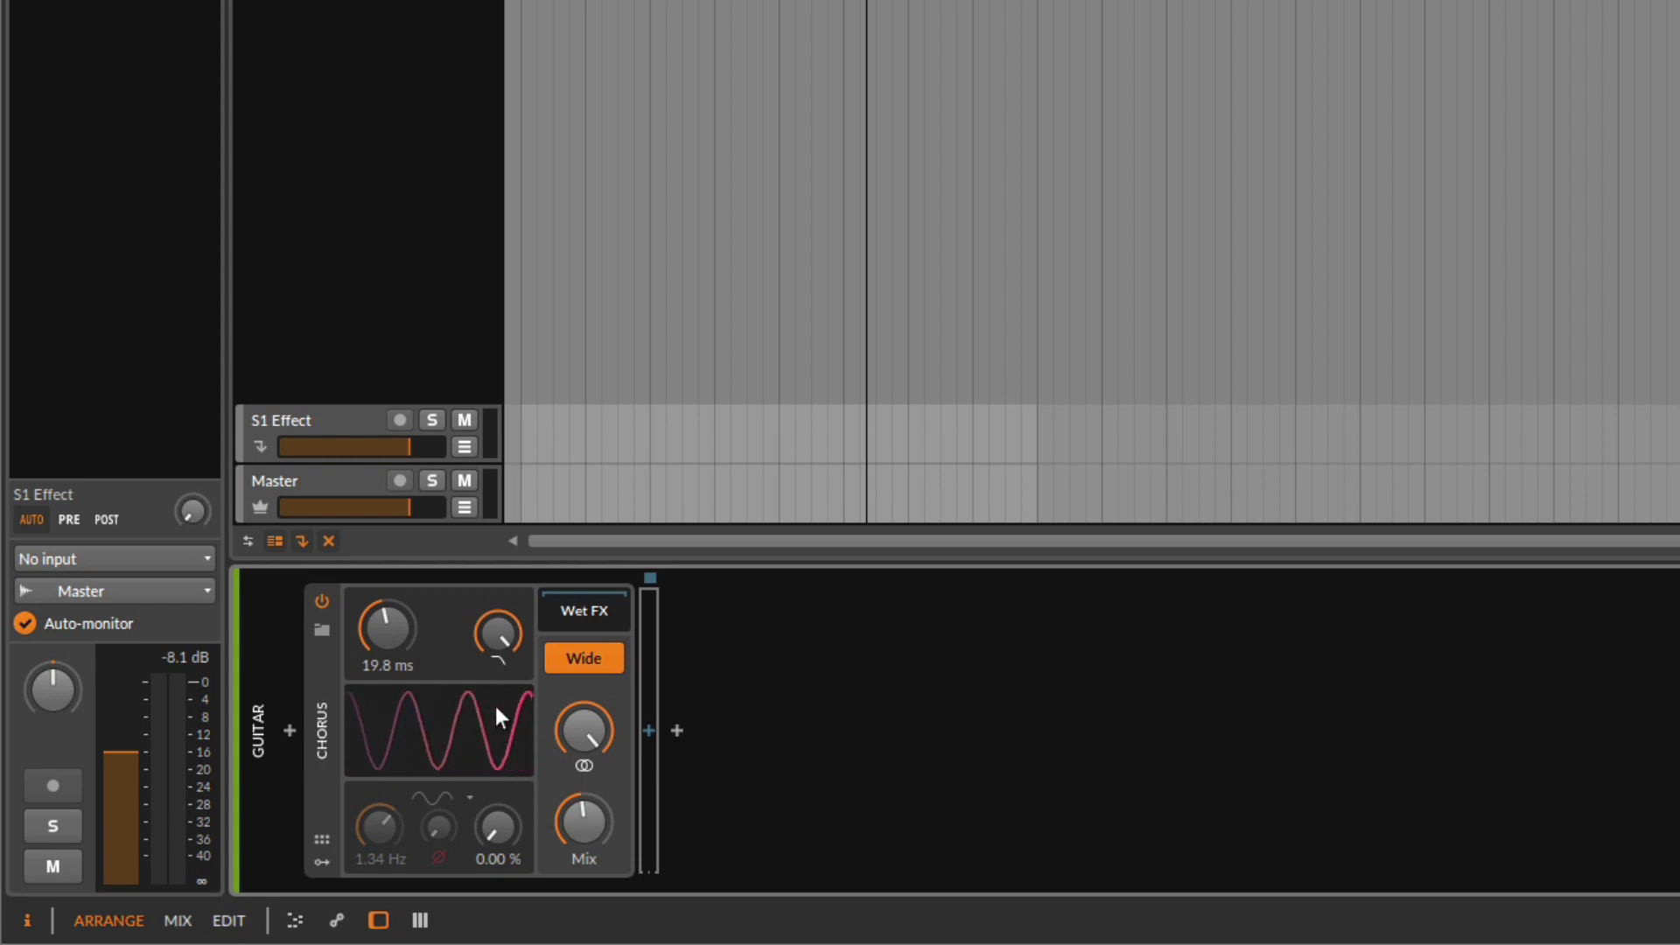
drag(499, 823, 498, 797)
Compare LFO rates of 0.14 Hz and 5.48 Hz on the guitar loop, and set the rate to 0.68 Hz
drag(395, 815, 396, 840)
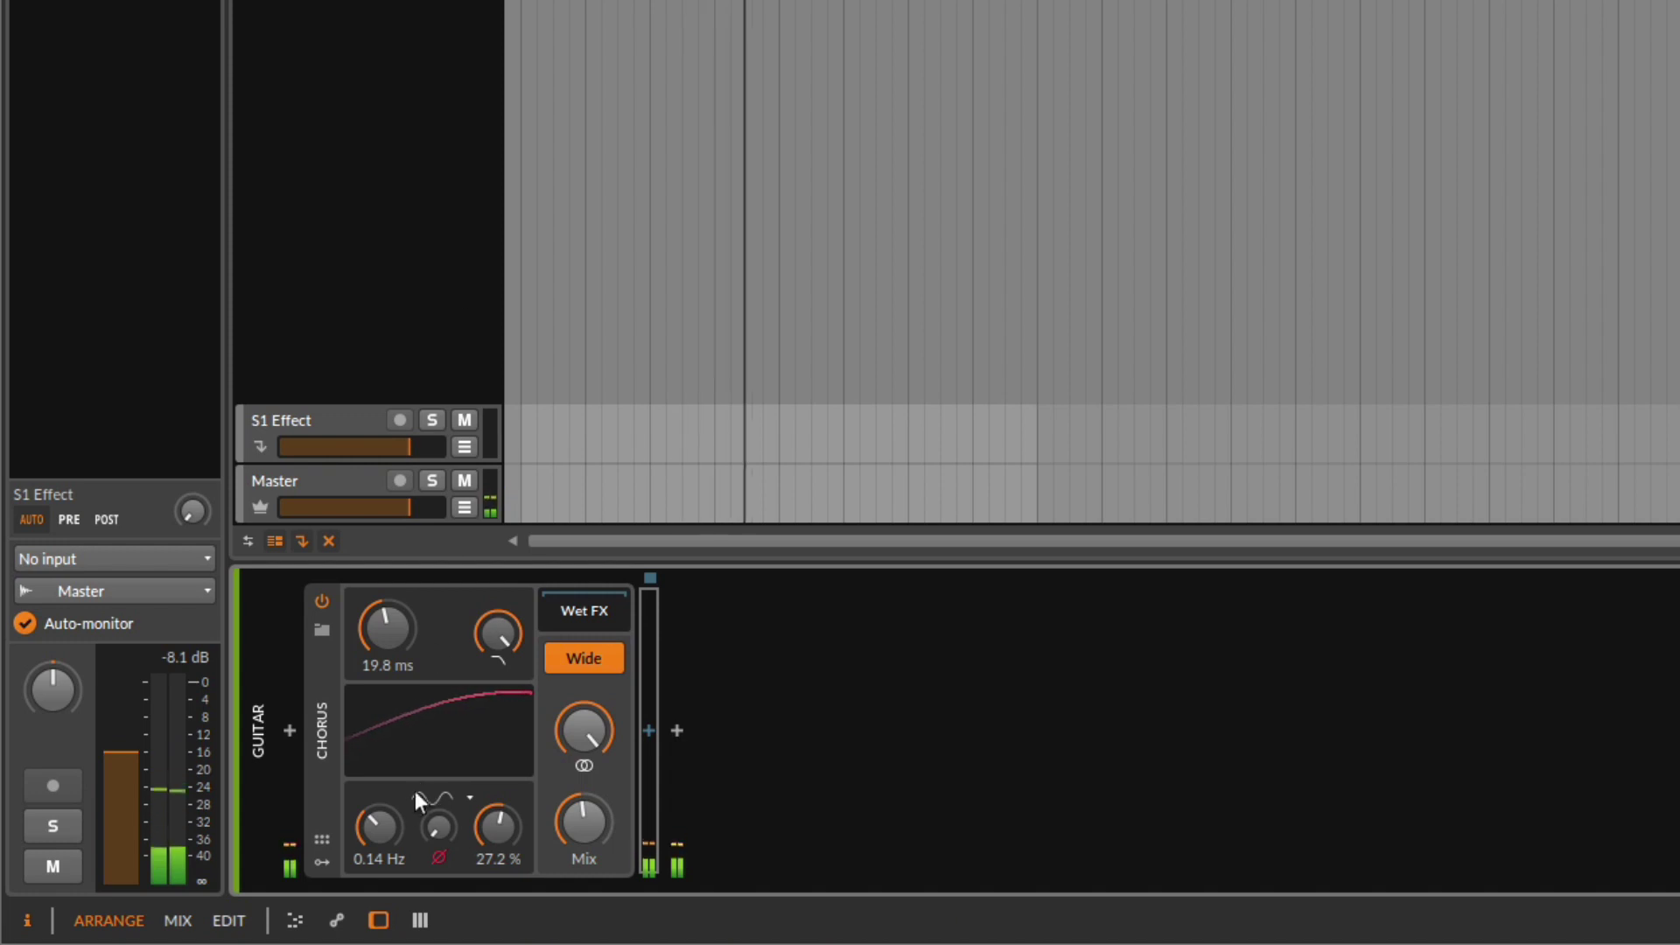
drag(381, 825, 382, 721)
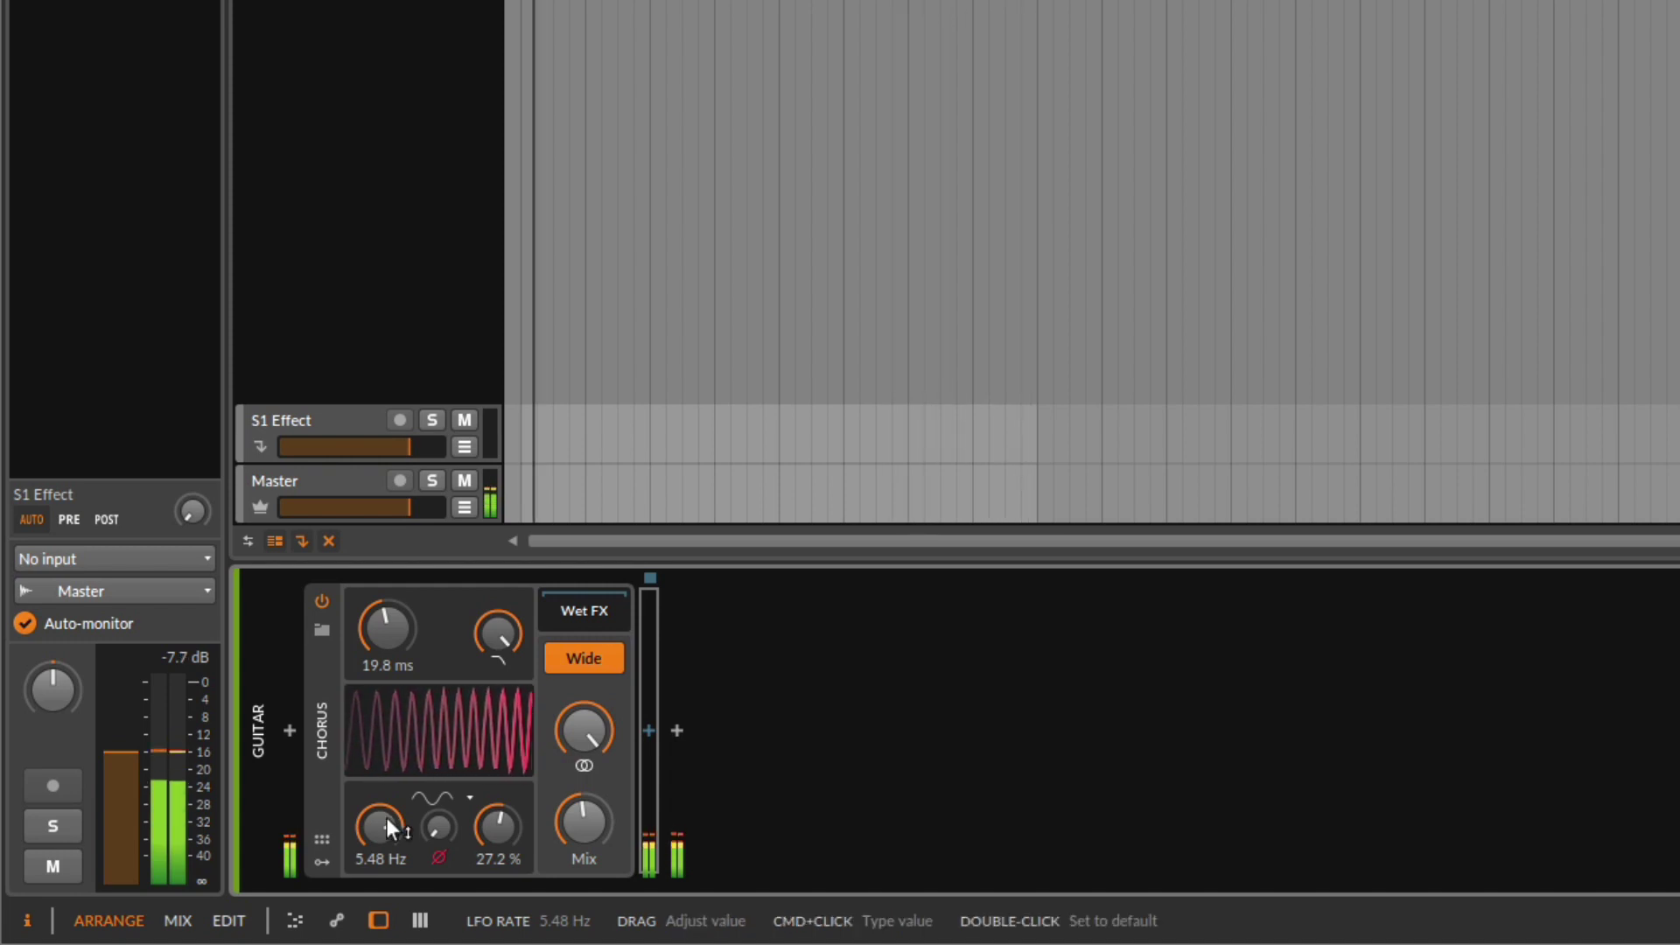
mouse_move(387, 818)
mouse_down()
mouse_move(386, 844)
mouse_move(388, 818)
mouse_up()
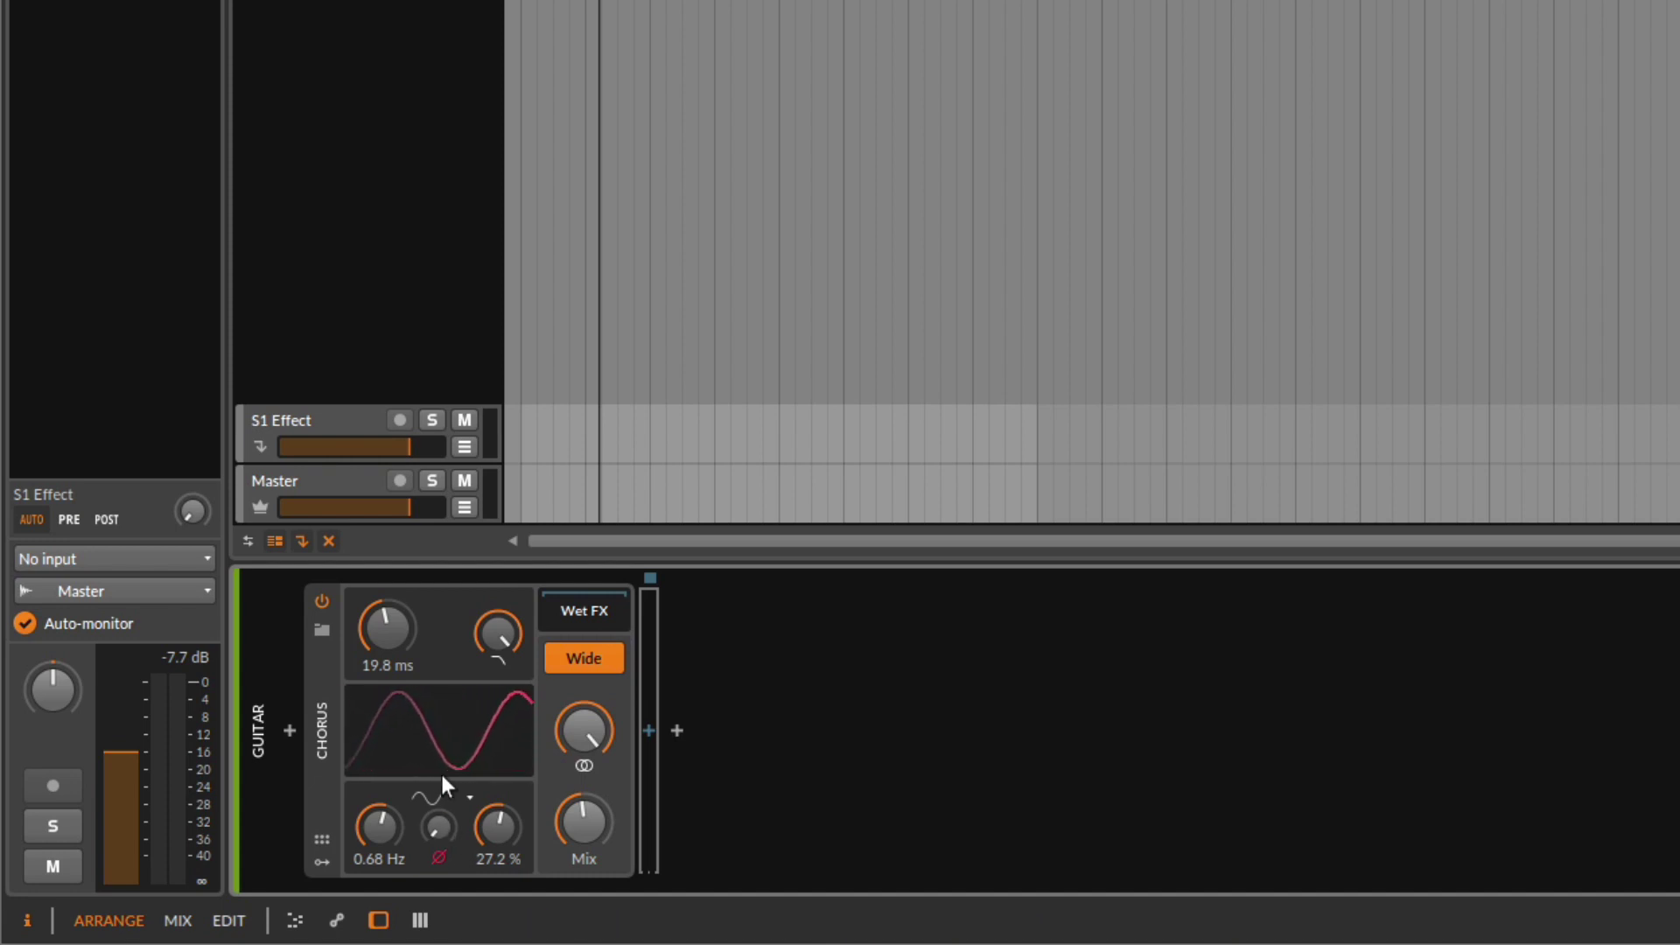
Raise the LFO's right phase offset to about half and set the delay time to 21.7 ms
click(443, 830)
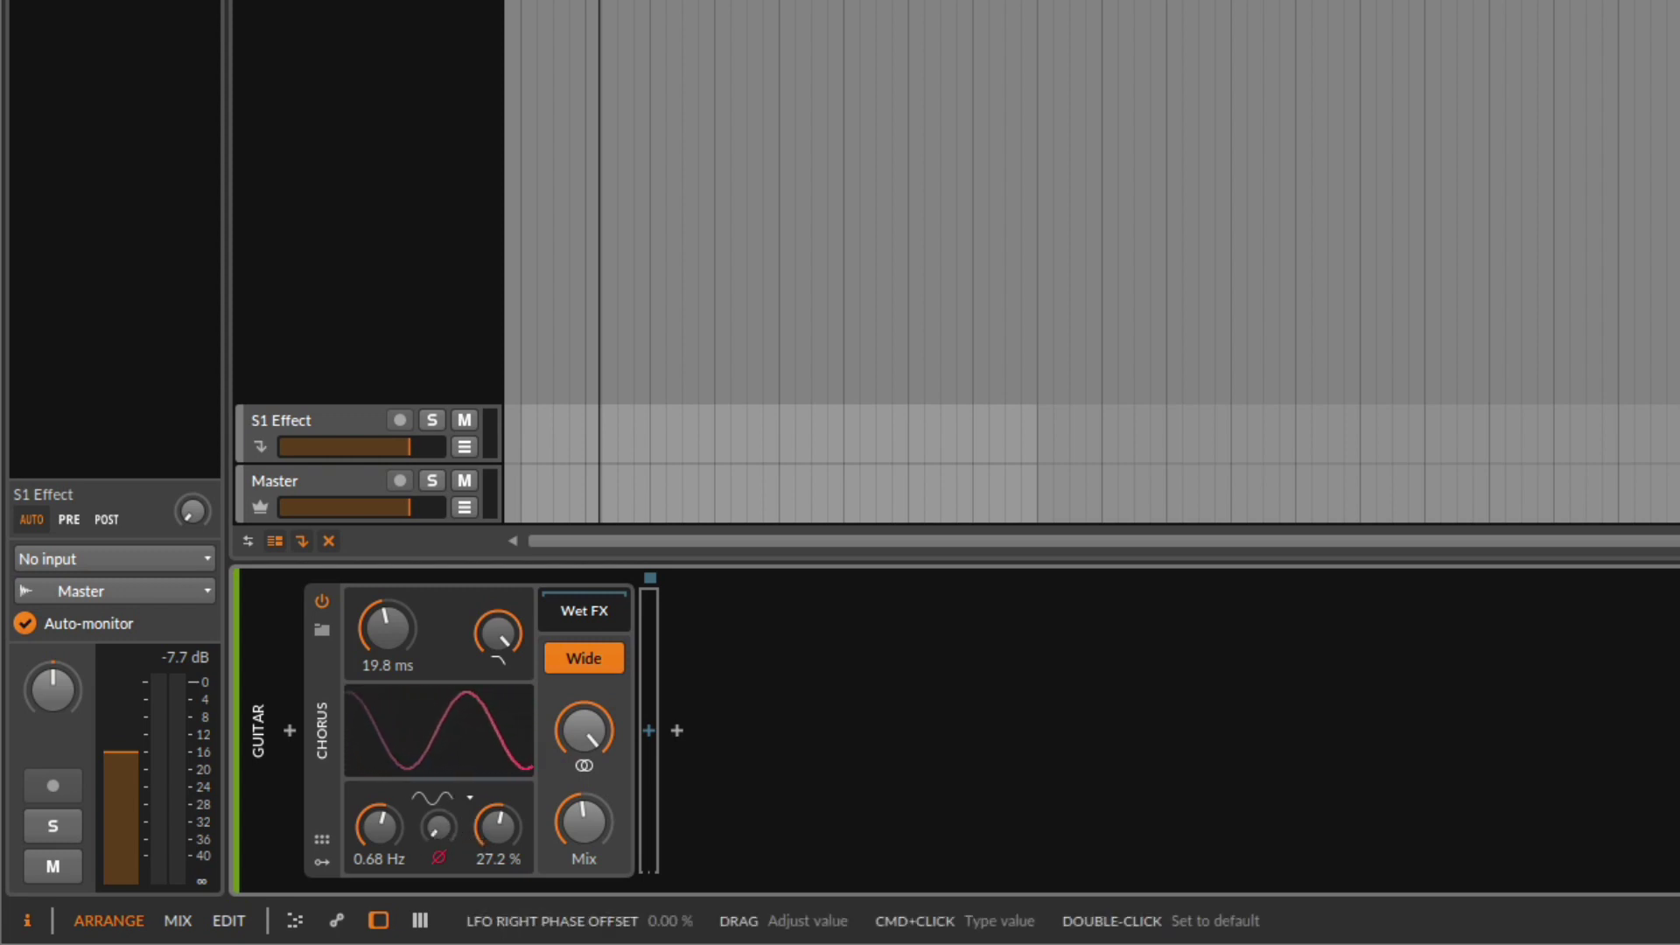
drag(456, 829, 443, 792)
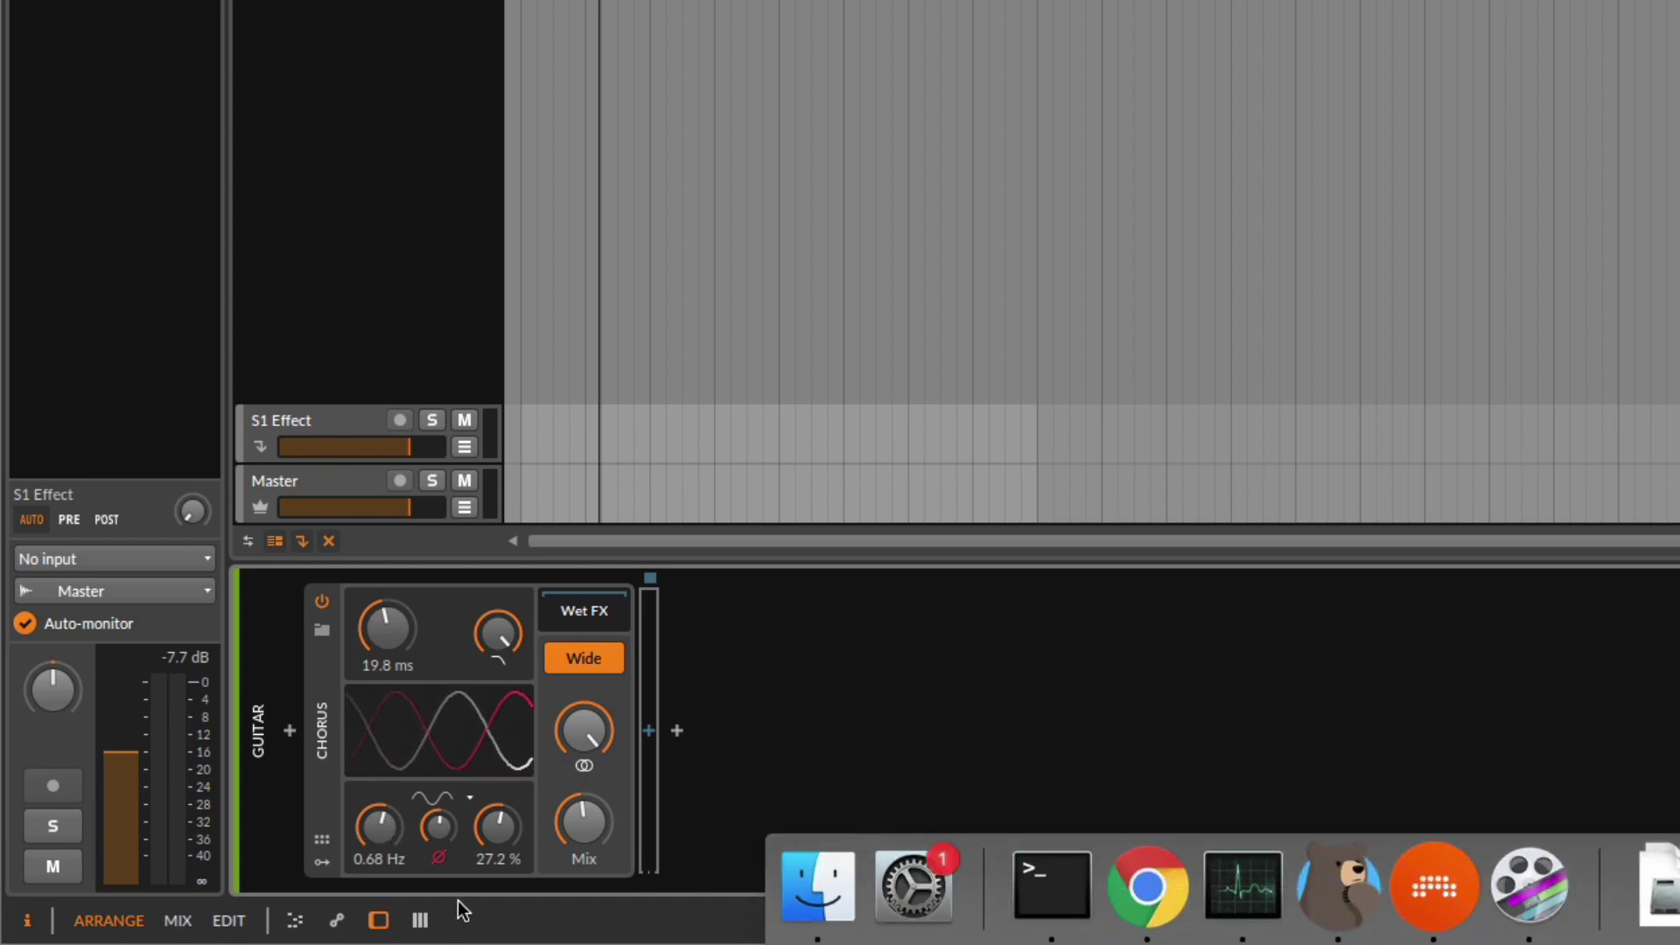
drag(388, 627, 386, 602)
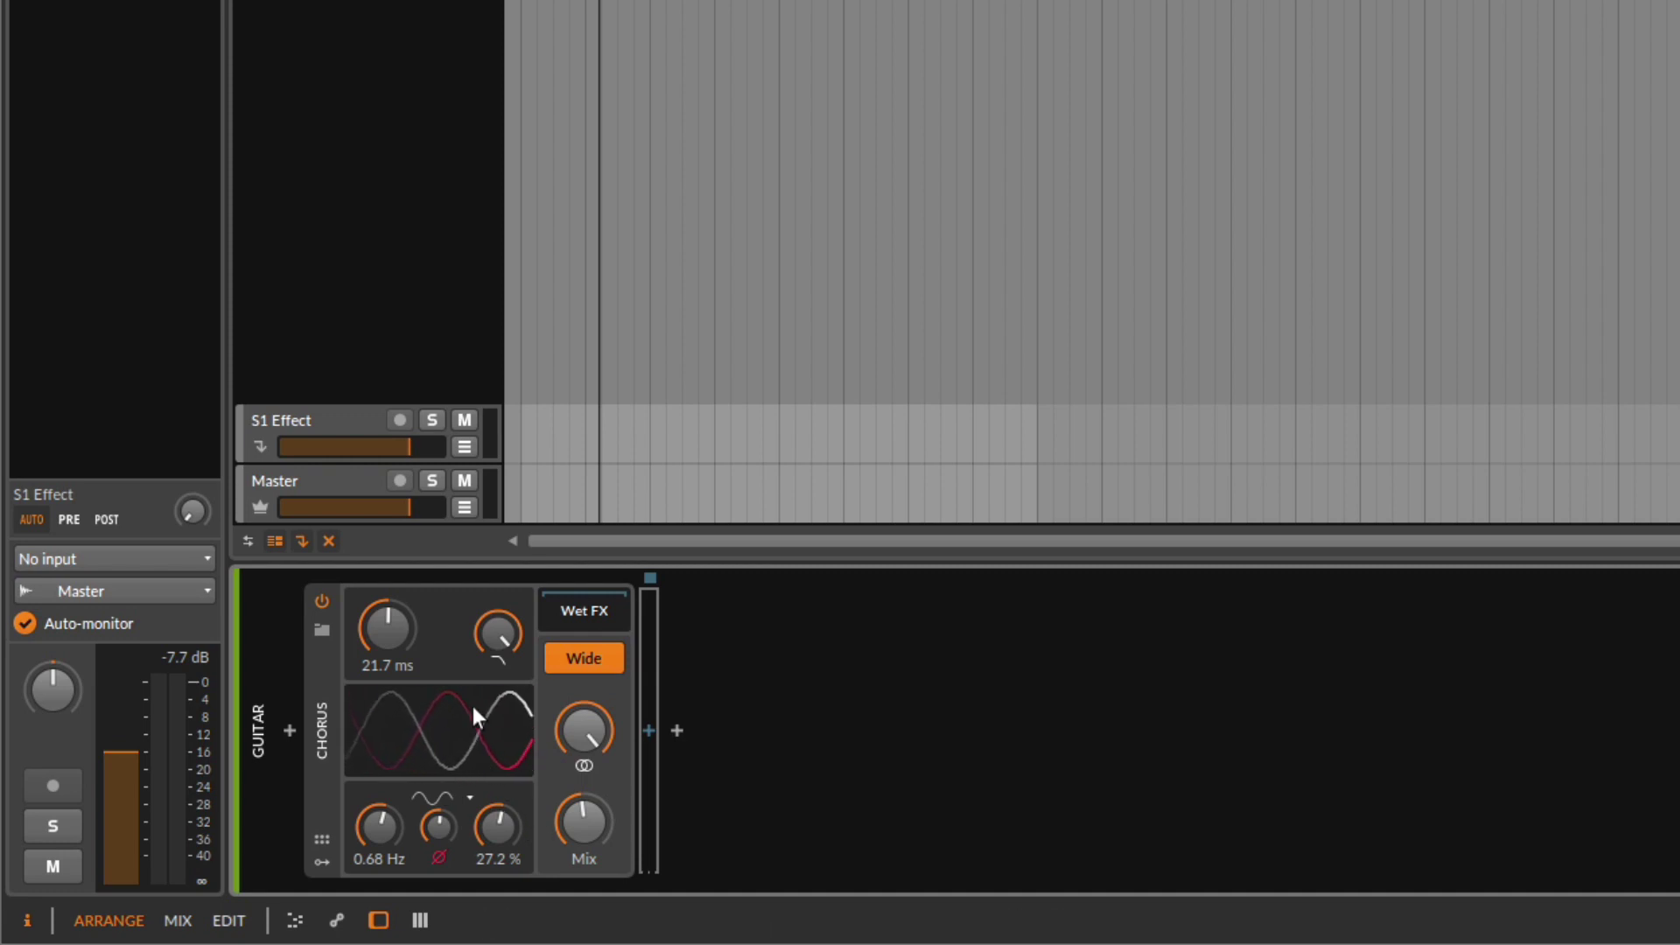
Play the guitar loop through the phase-offset Chorus while adjusting the LFO amount to 28.0%
key(space)
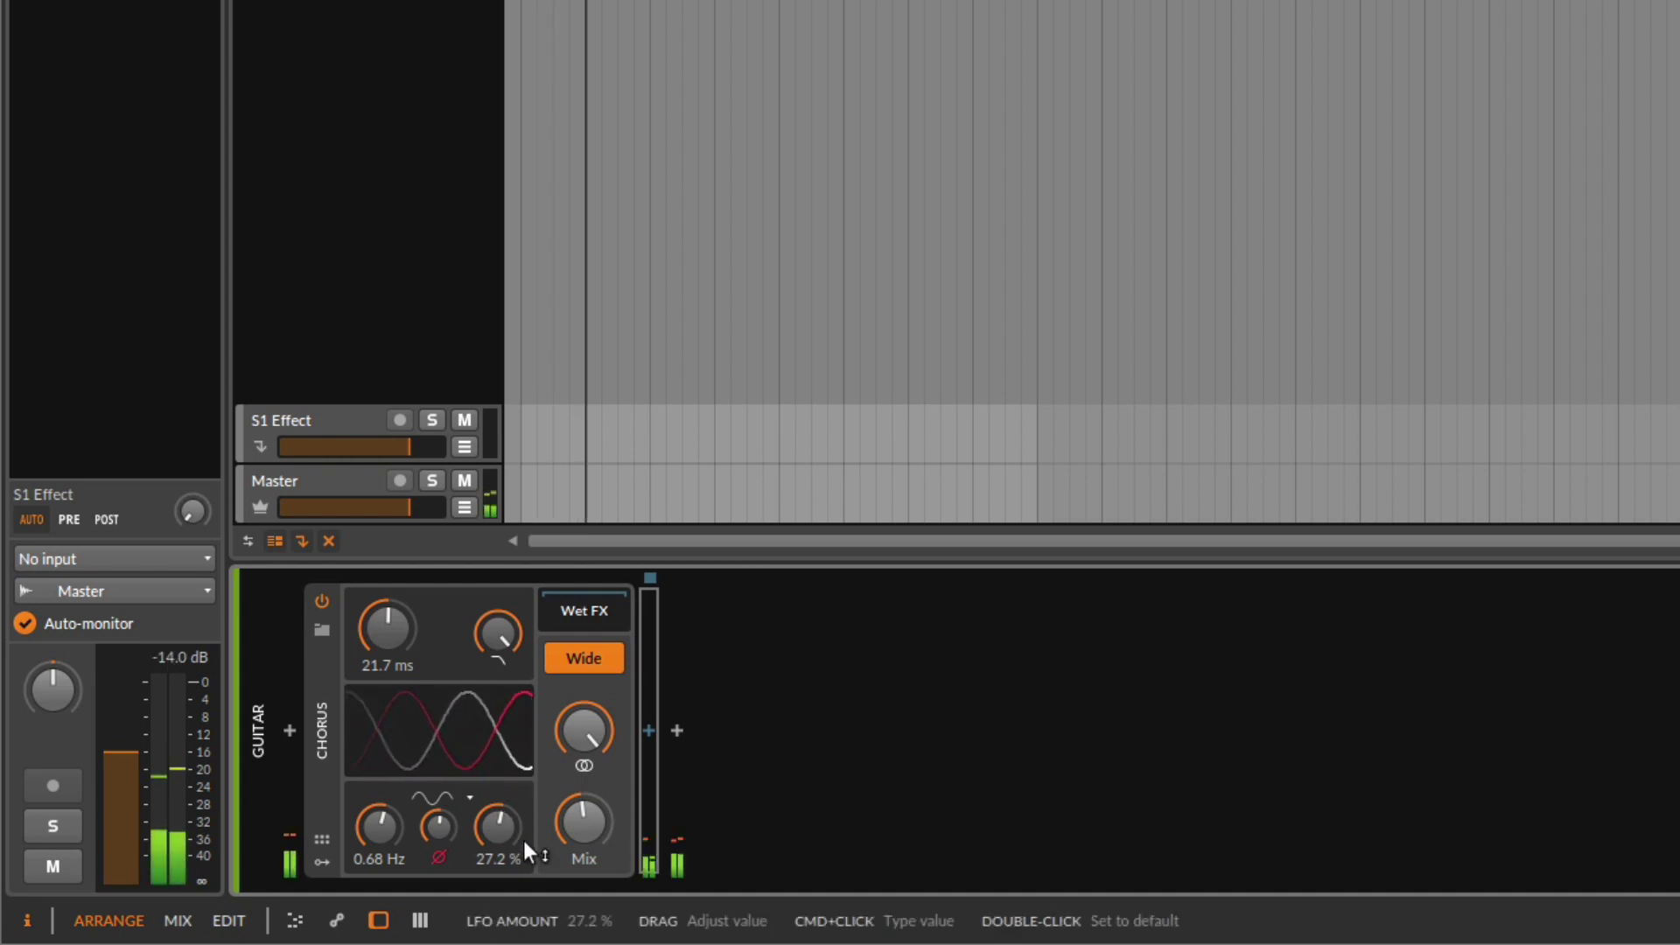
mouse_move(497, 826)
mouse_down()
mouse_move(500, 863)
mouse_move(497, 794)
mouse_up()
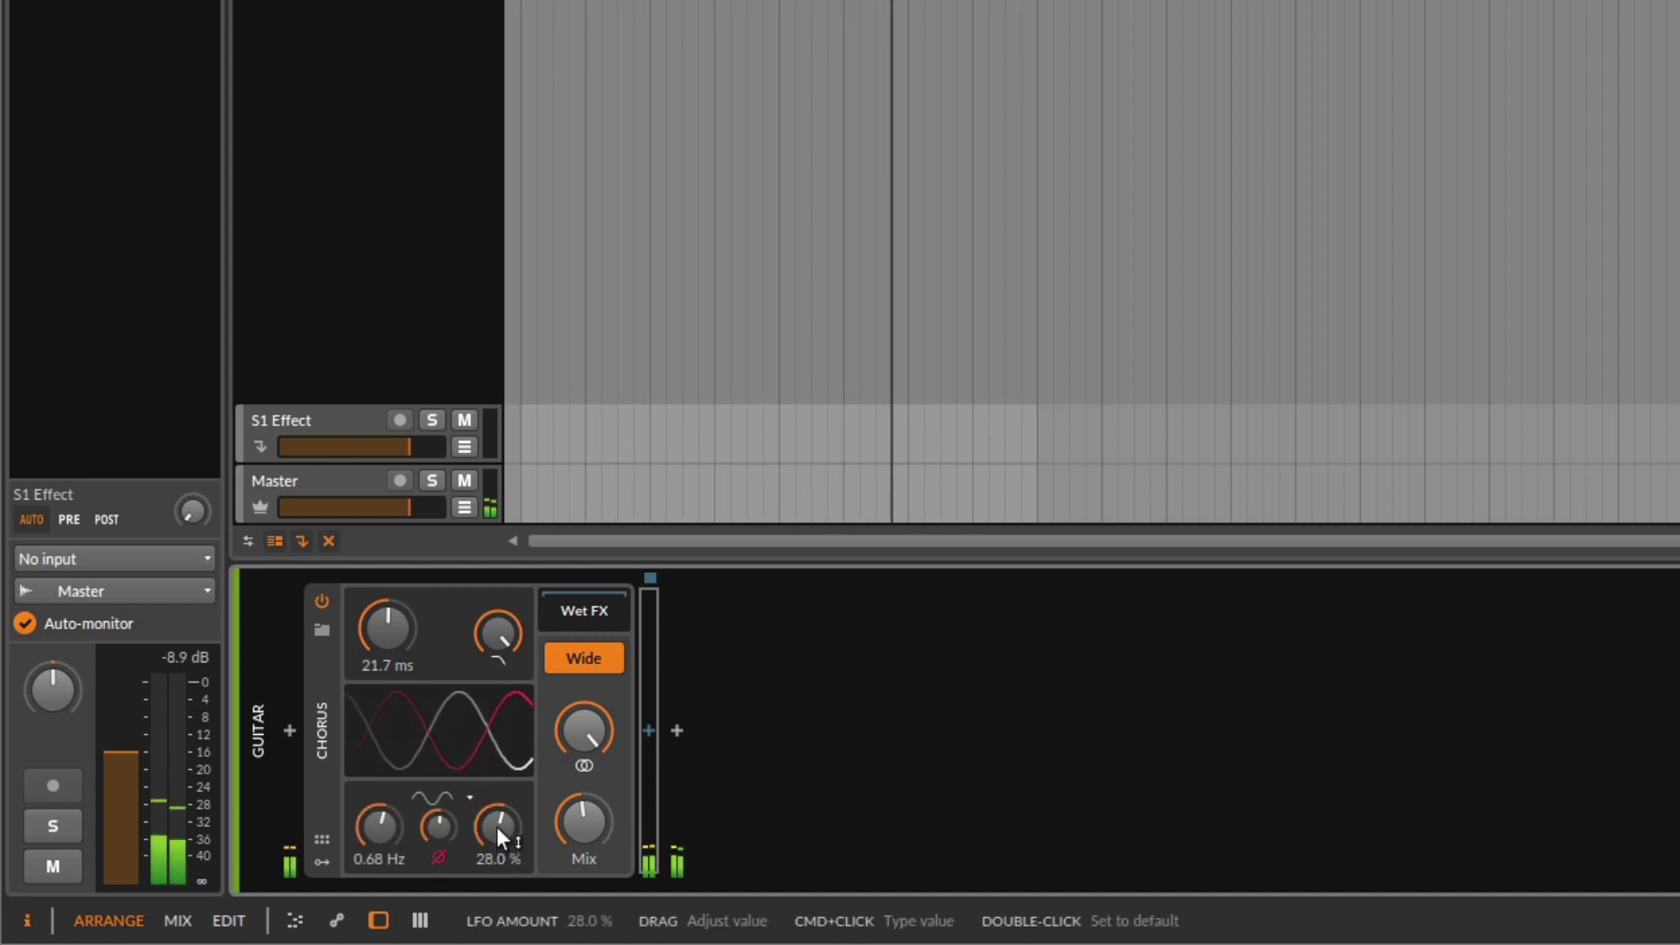
Compare the guitar loop with the LFO amount at 0% and 26.5%, and set the amount to 24.0%
double_click(498, 817)
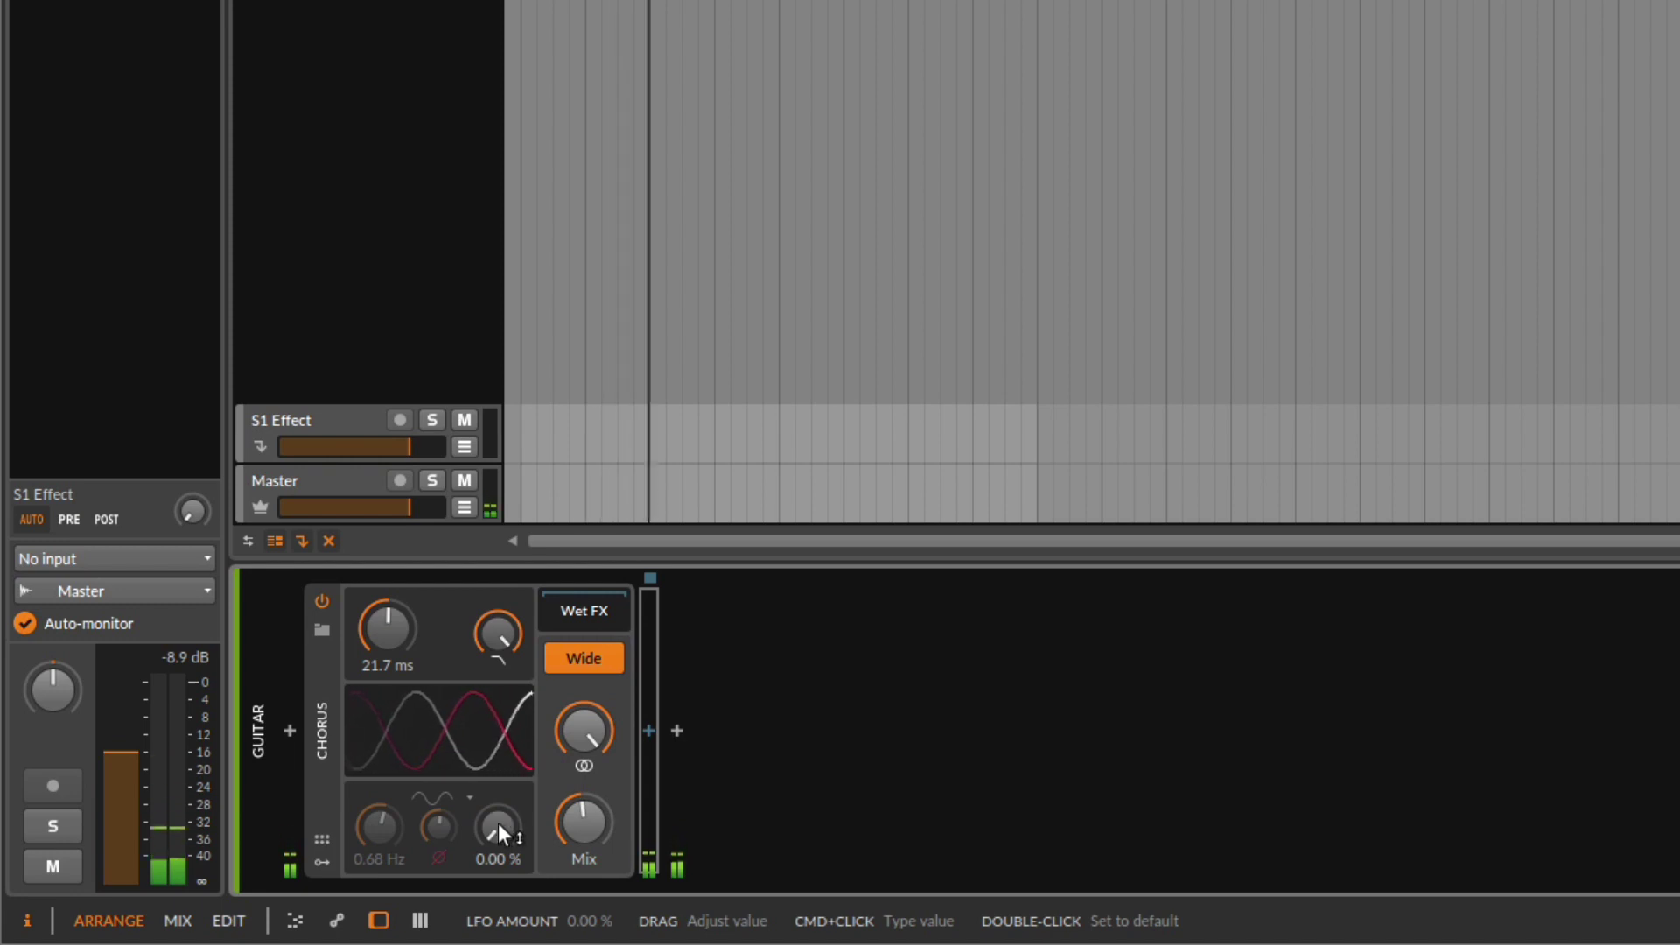
drag(499, 830, 500, 799)
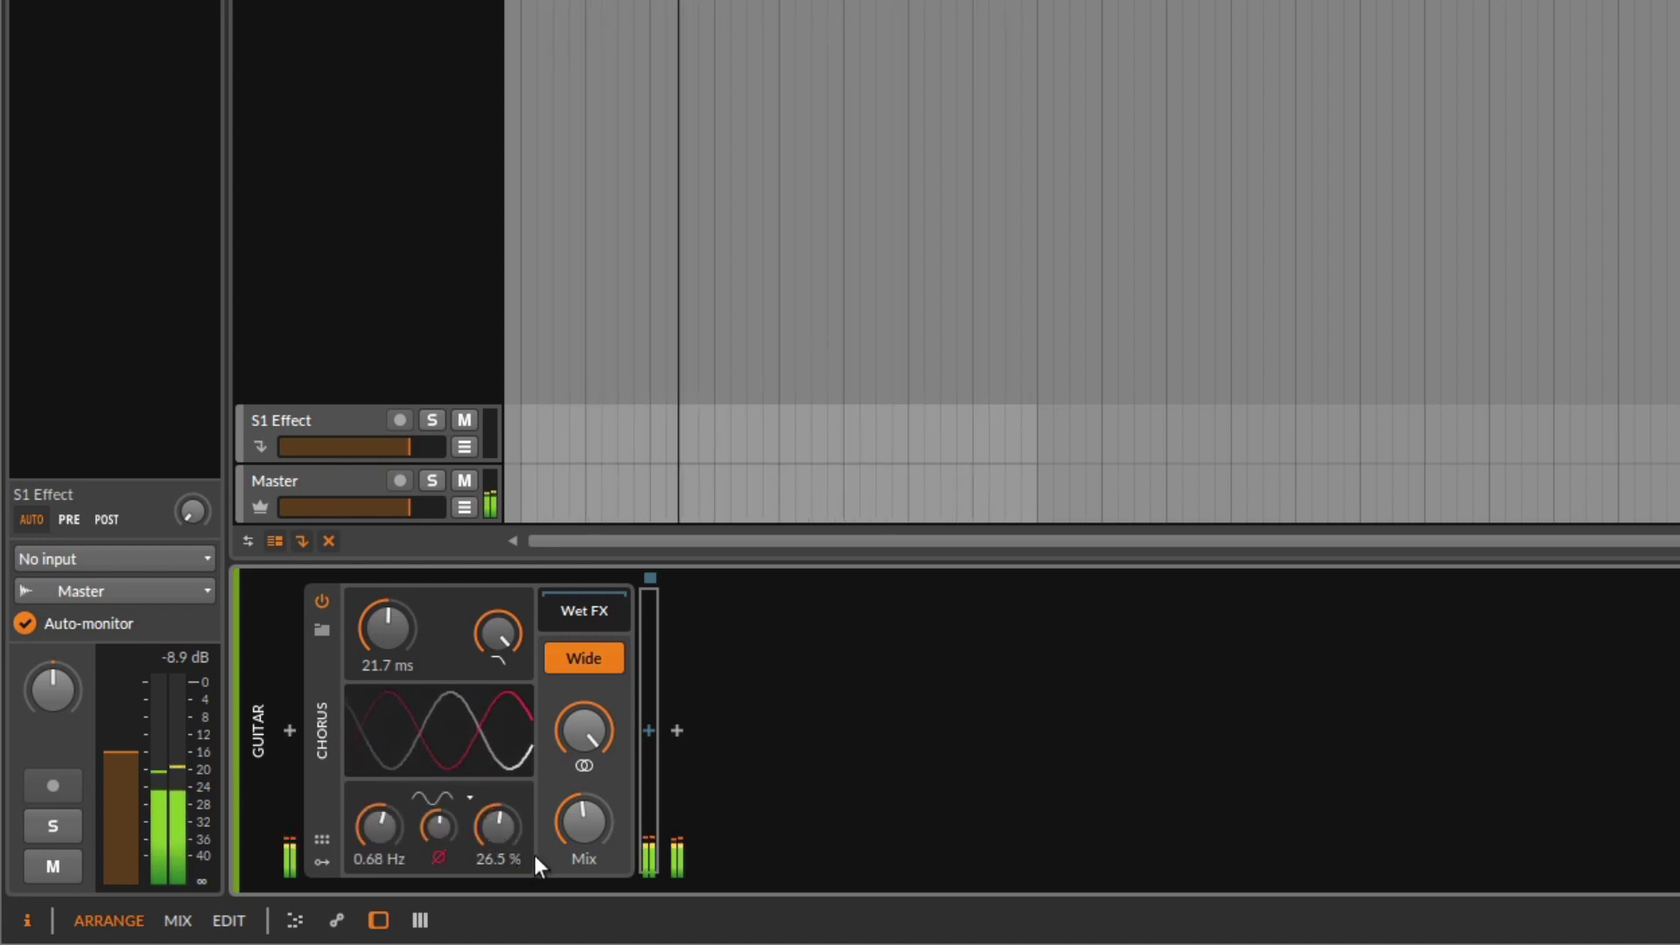
double_click(495, 829)
drag(495, 827, 494, 830)
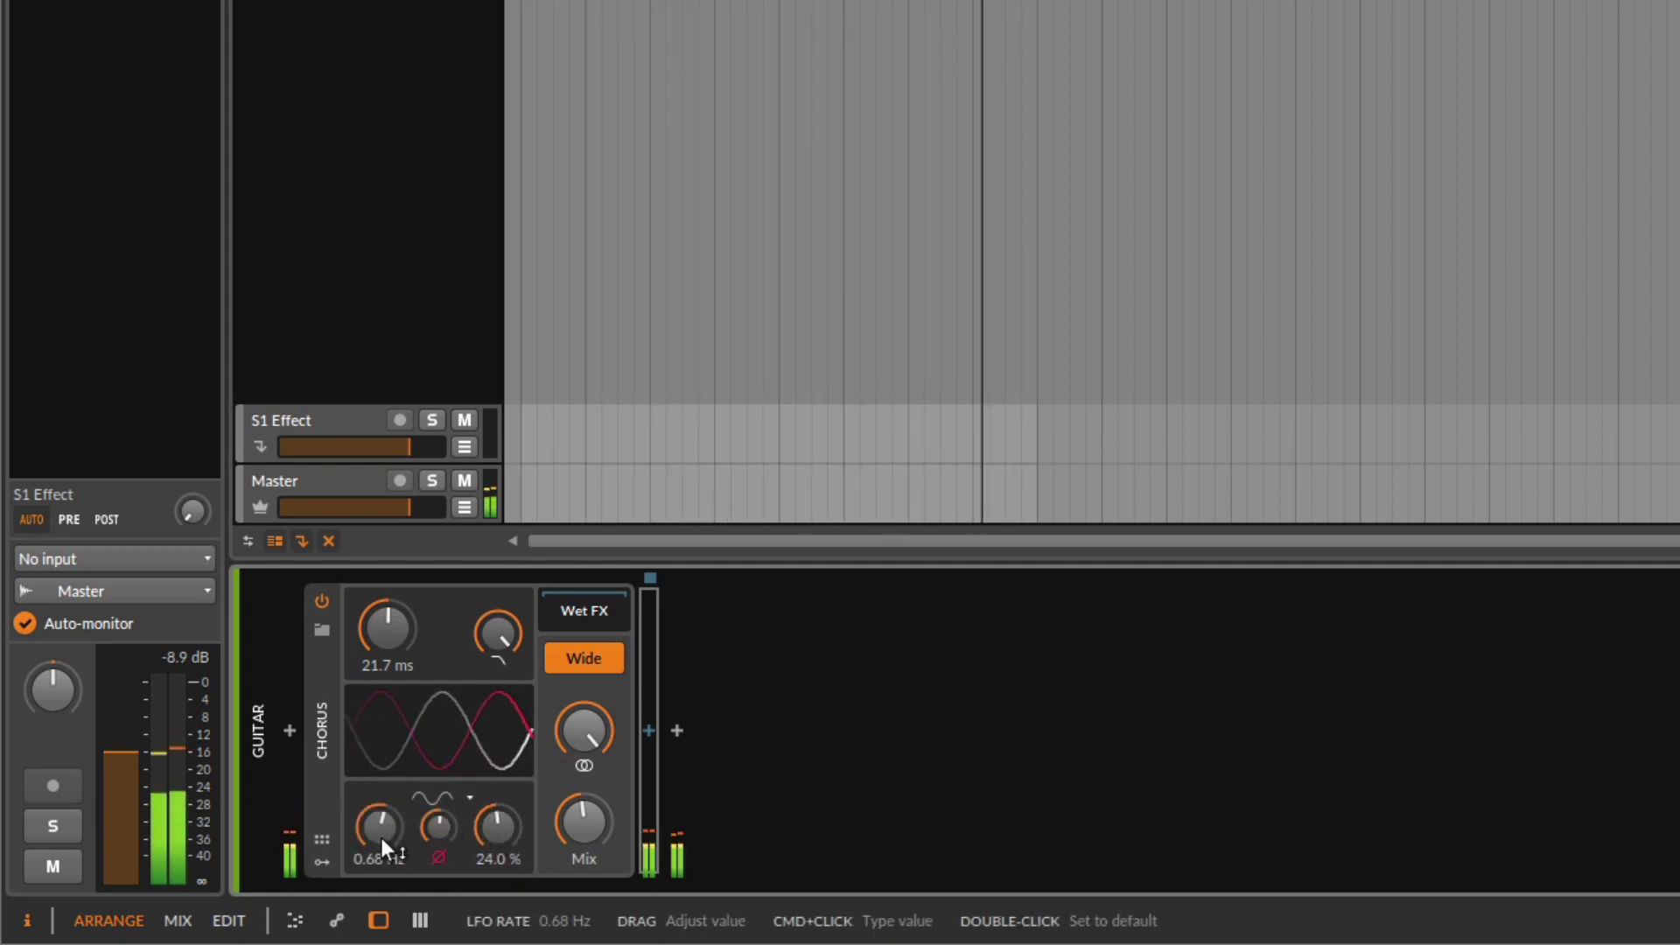
Raise the Chorus LFO rate to 2.04 Hz and lower the high cut frequency to 3.07 kHz
drag(379, 832, 378, 803)
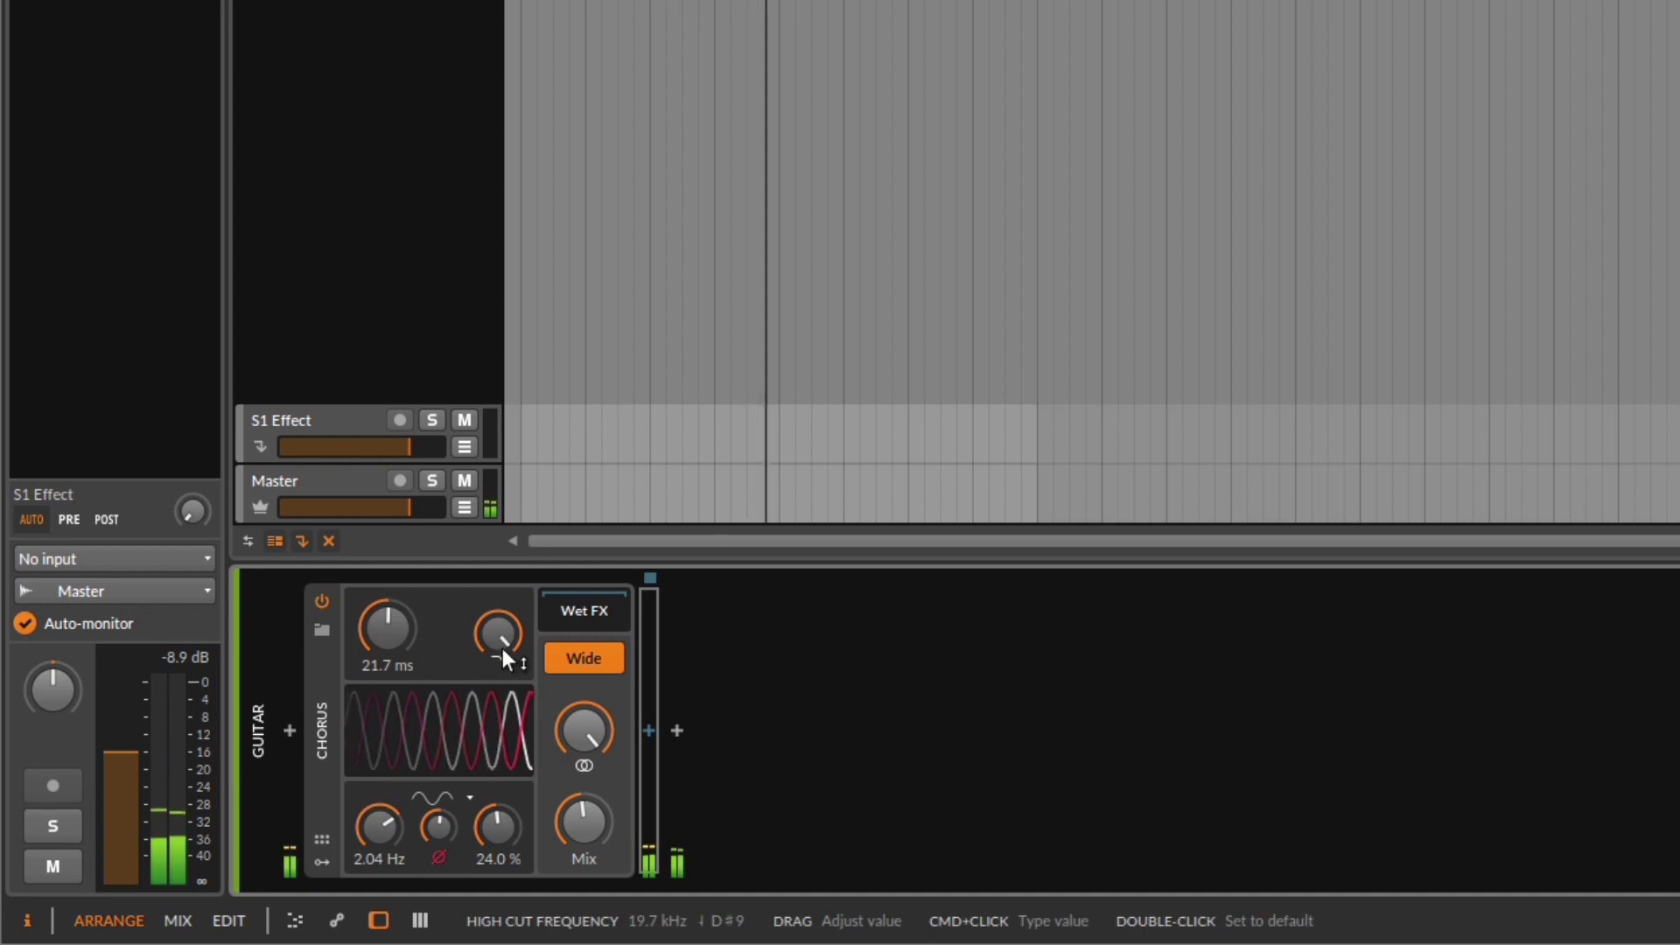
drag(499, 649, 506, 604)
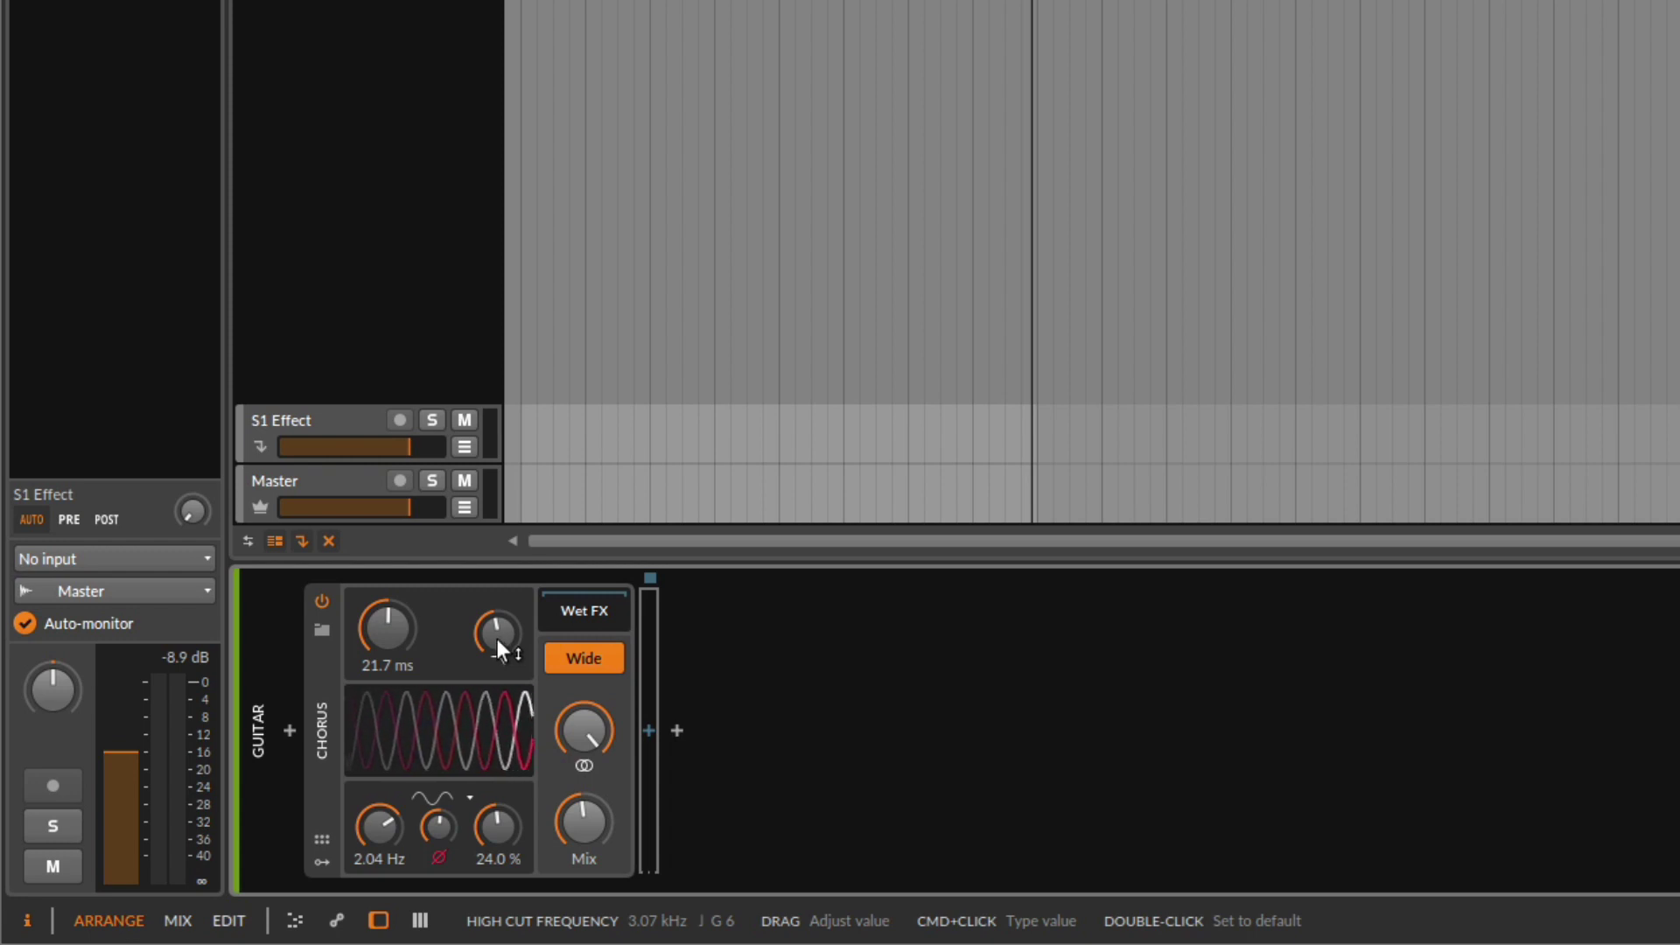
Play the guitar loop while setting the LFO rate to 0.43 Hz and amount to 27.5%, with the right phase offset at 0%
key(space)
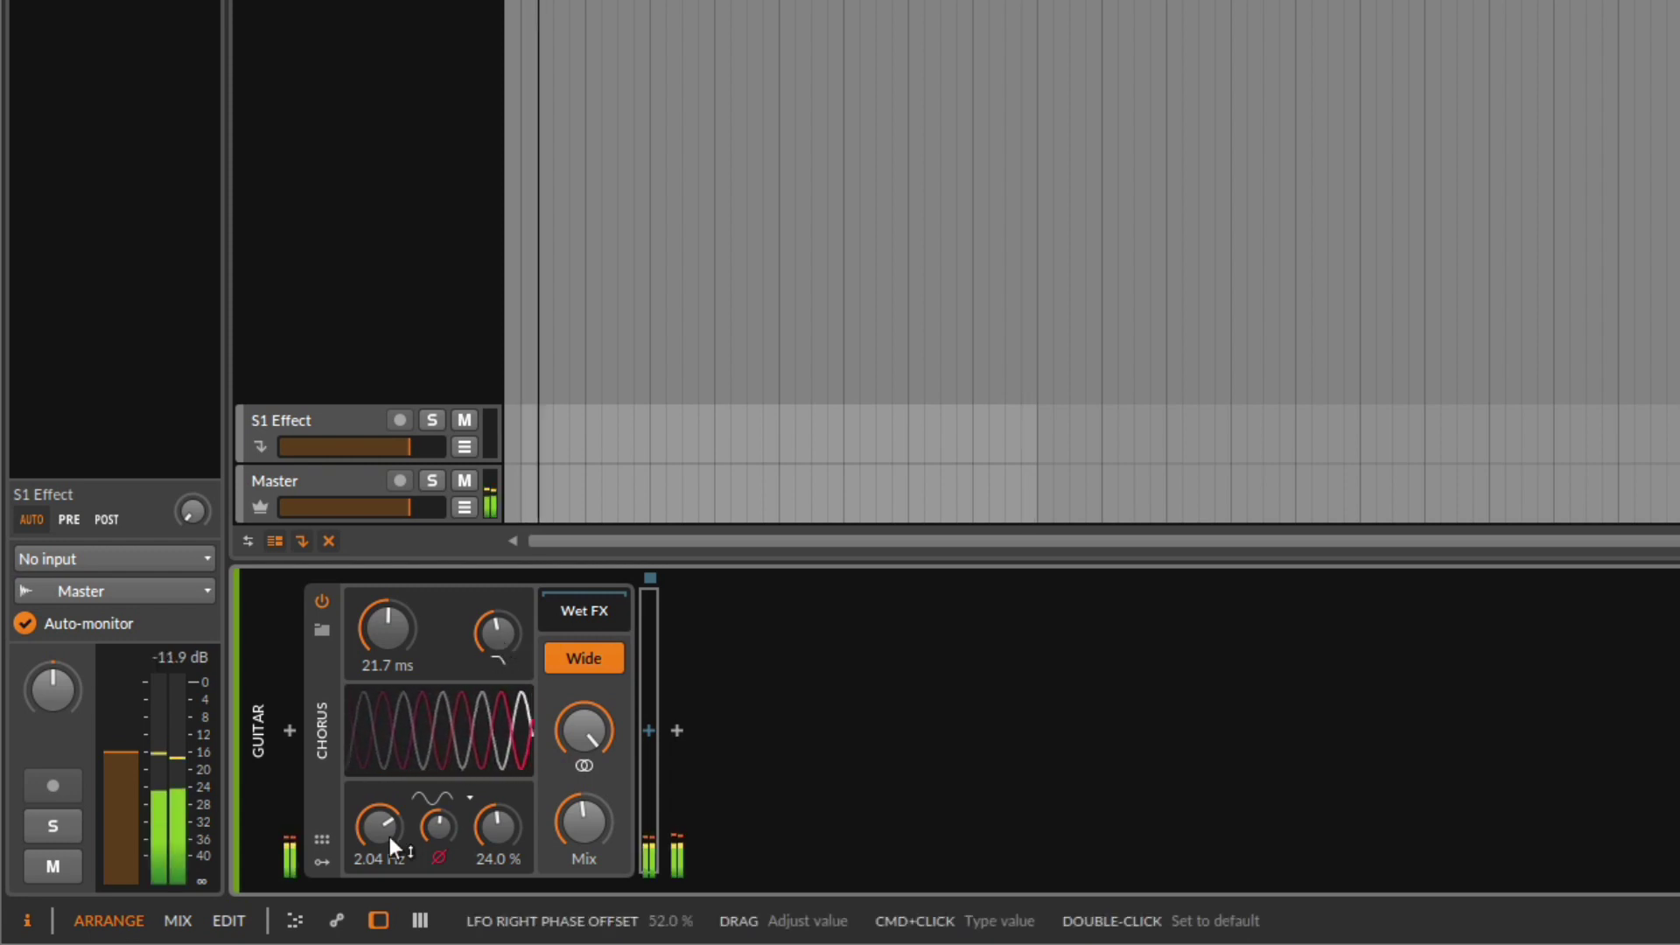
drag(383, 830, 384, 797)
drag(497, 828, 404, 867)
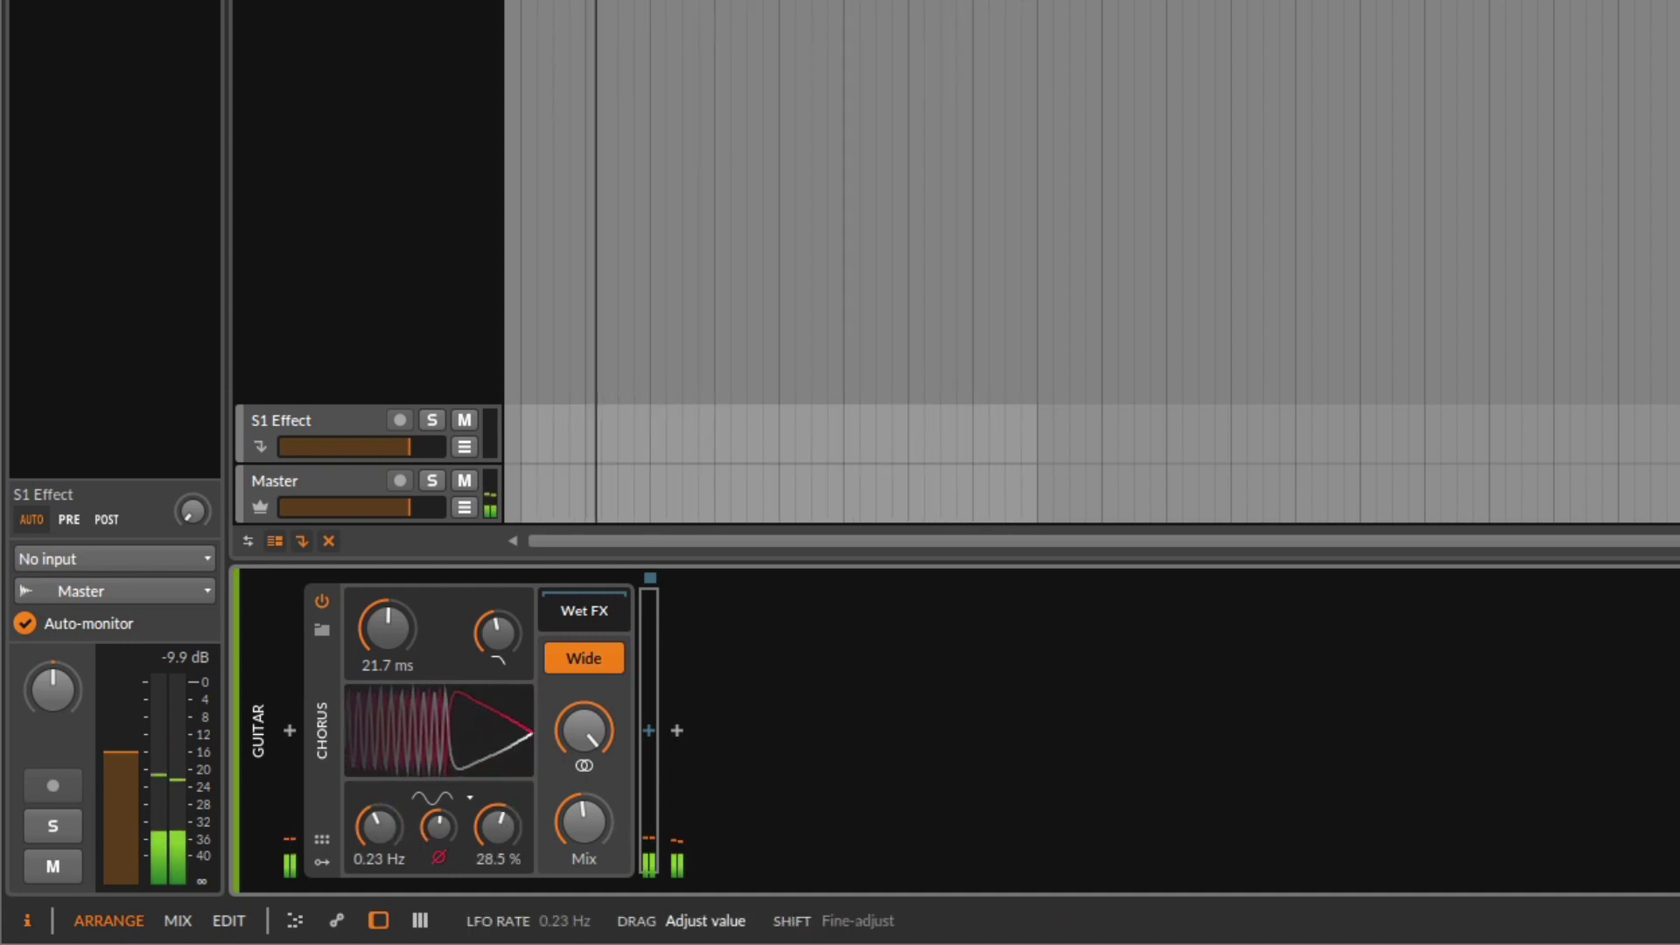
drag(498, 826, 498, 823)
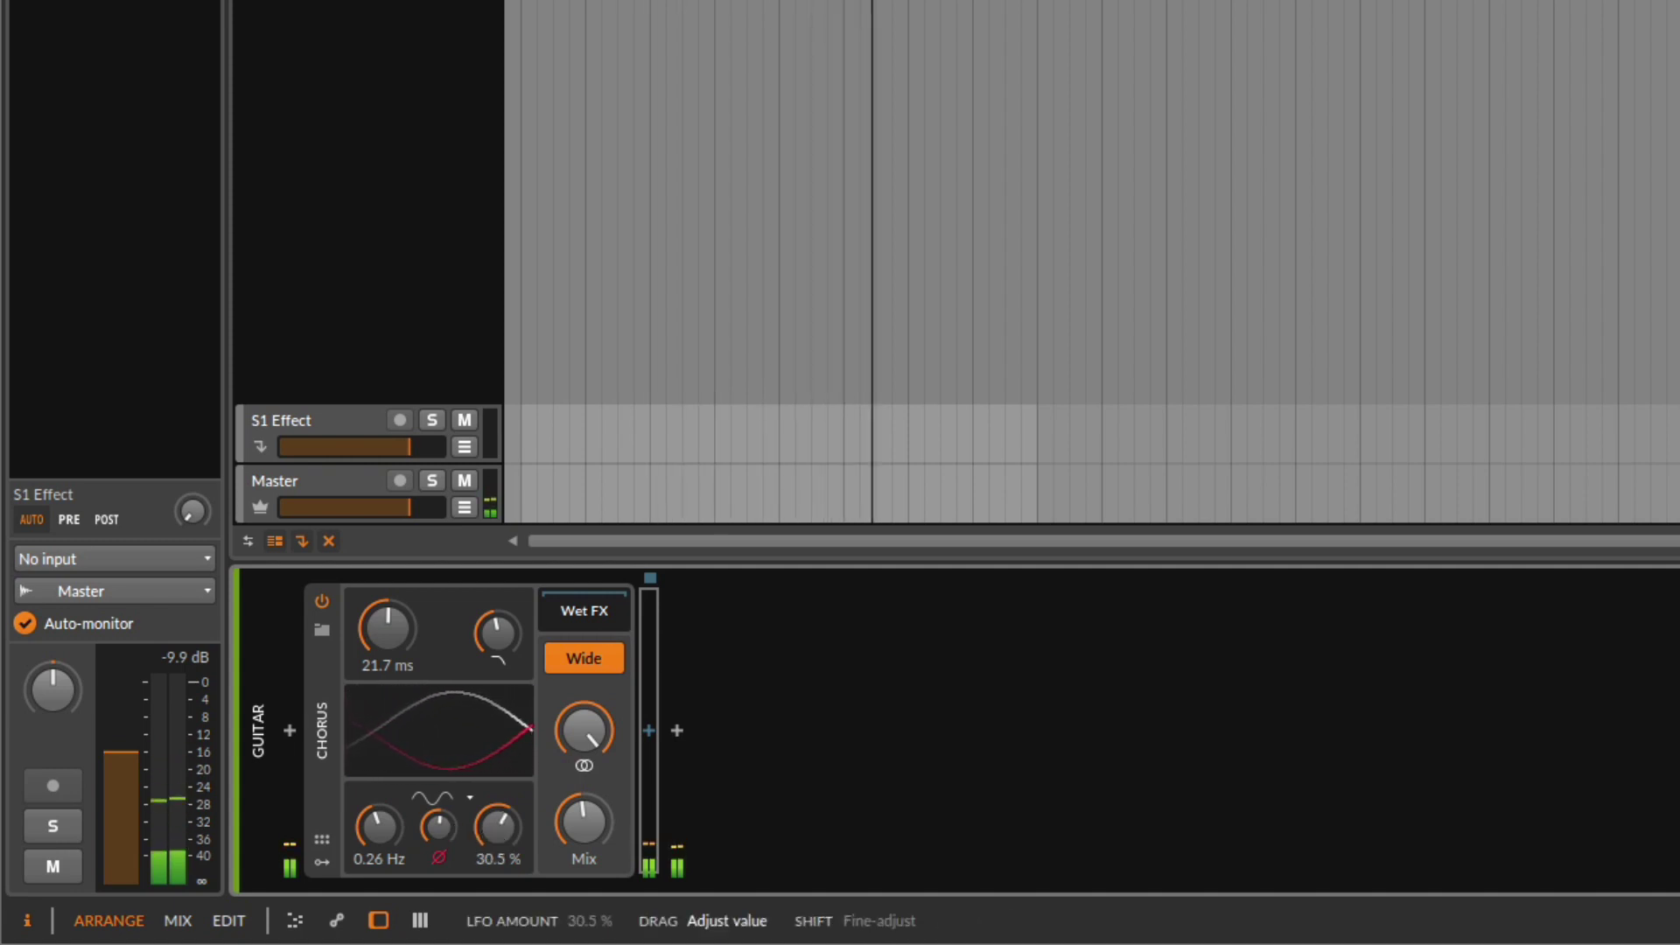
drag(393, 826, 392, 816)
drag(493, 826, 438, 816)
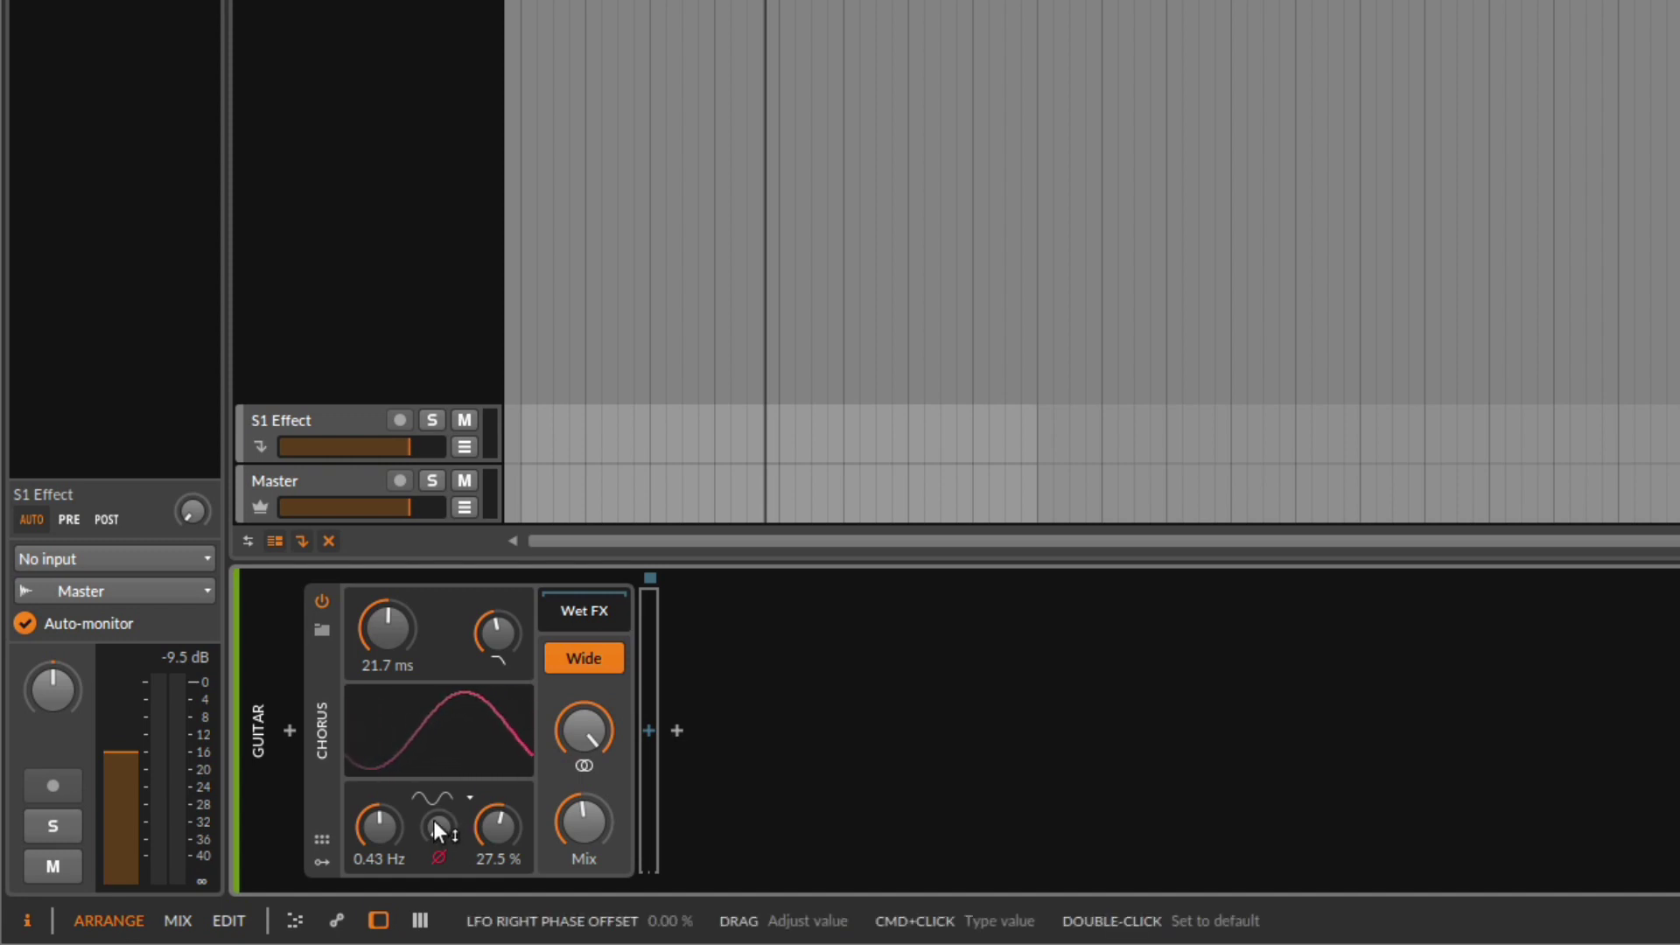
Raise the LFO's right phase offset to maximum, lower it to about a third, and set it to about two thirds
drag(434, 820, 471, 859)
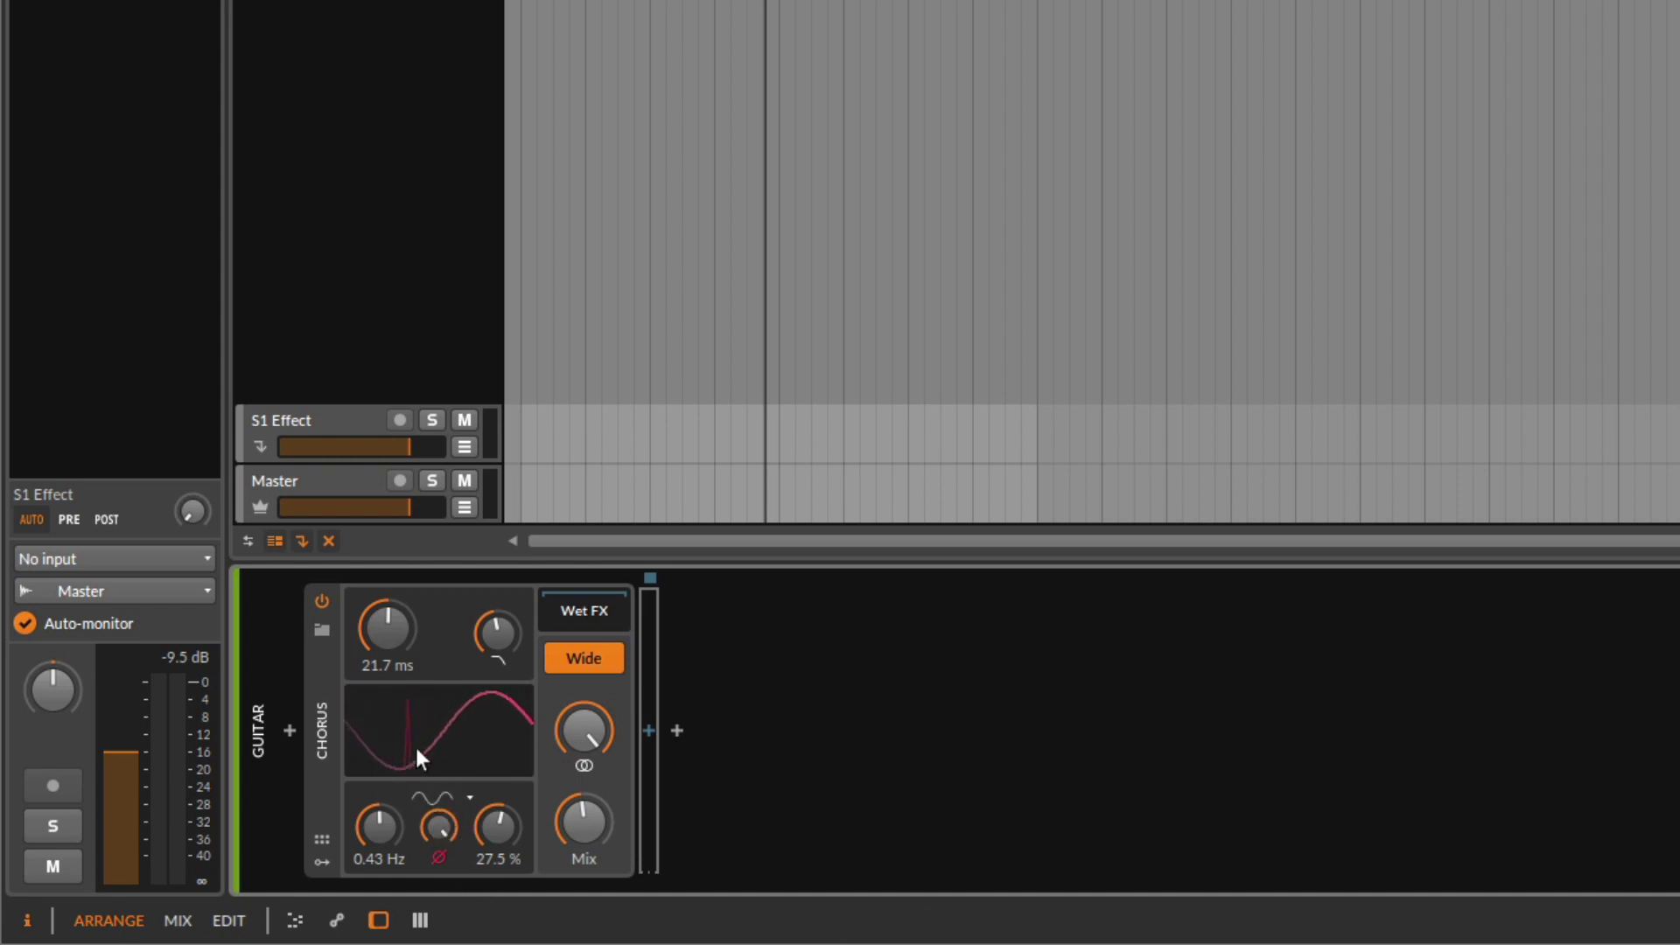
mouse_move(450, 827)
mouse_down()
mouse_move(451, 865)
mouse_move(448, 778)
mouse_move(441, 822)
mouse_up()
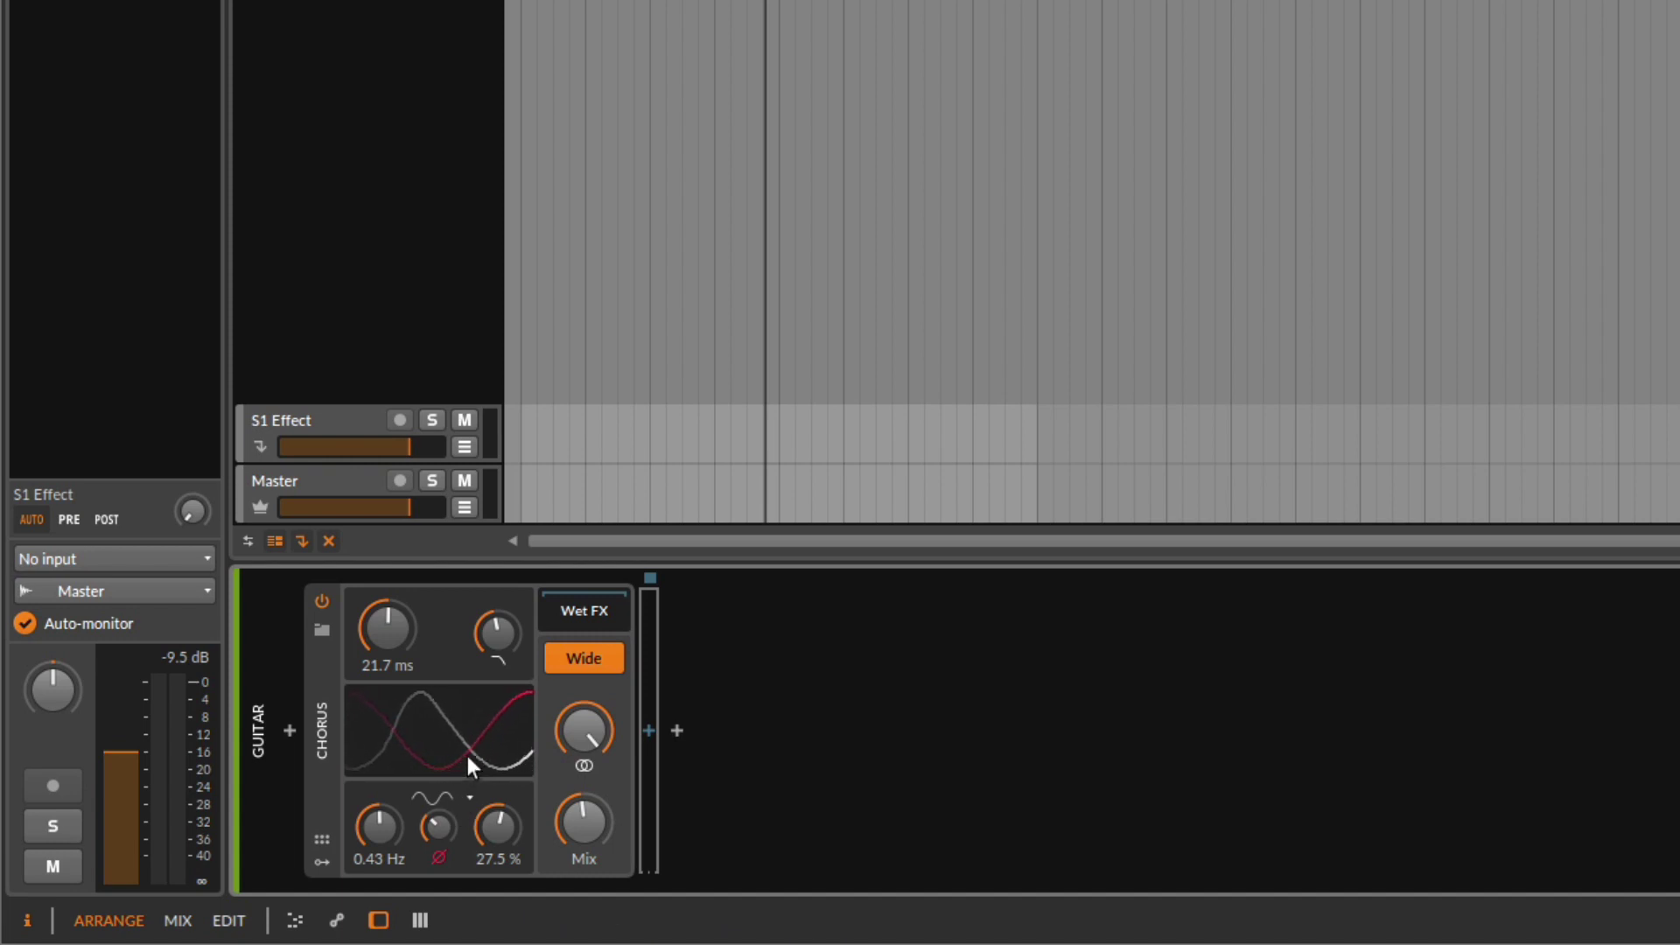
drag(437, 826, 450, 821)
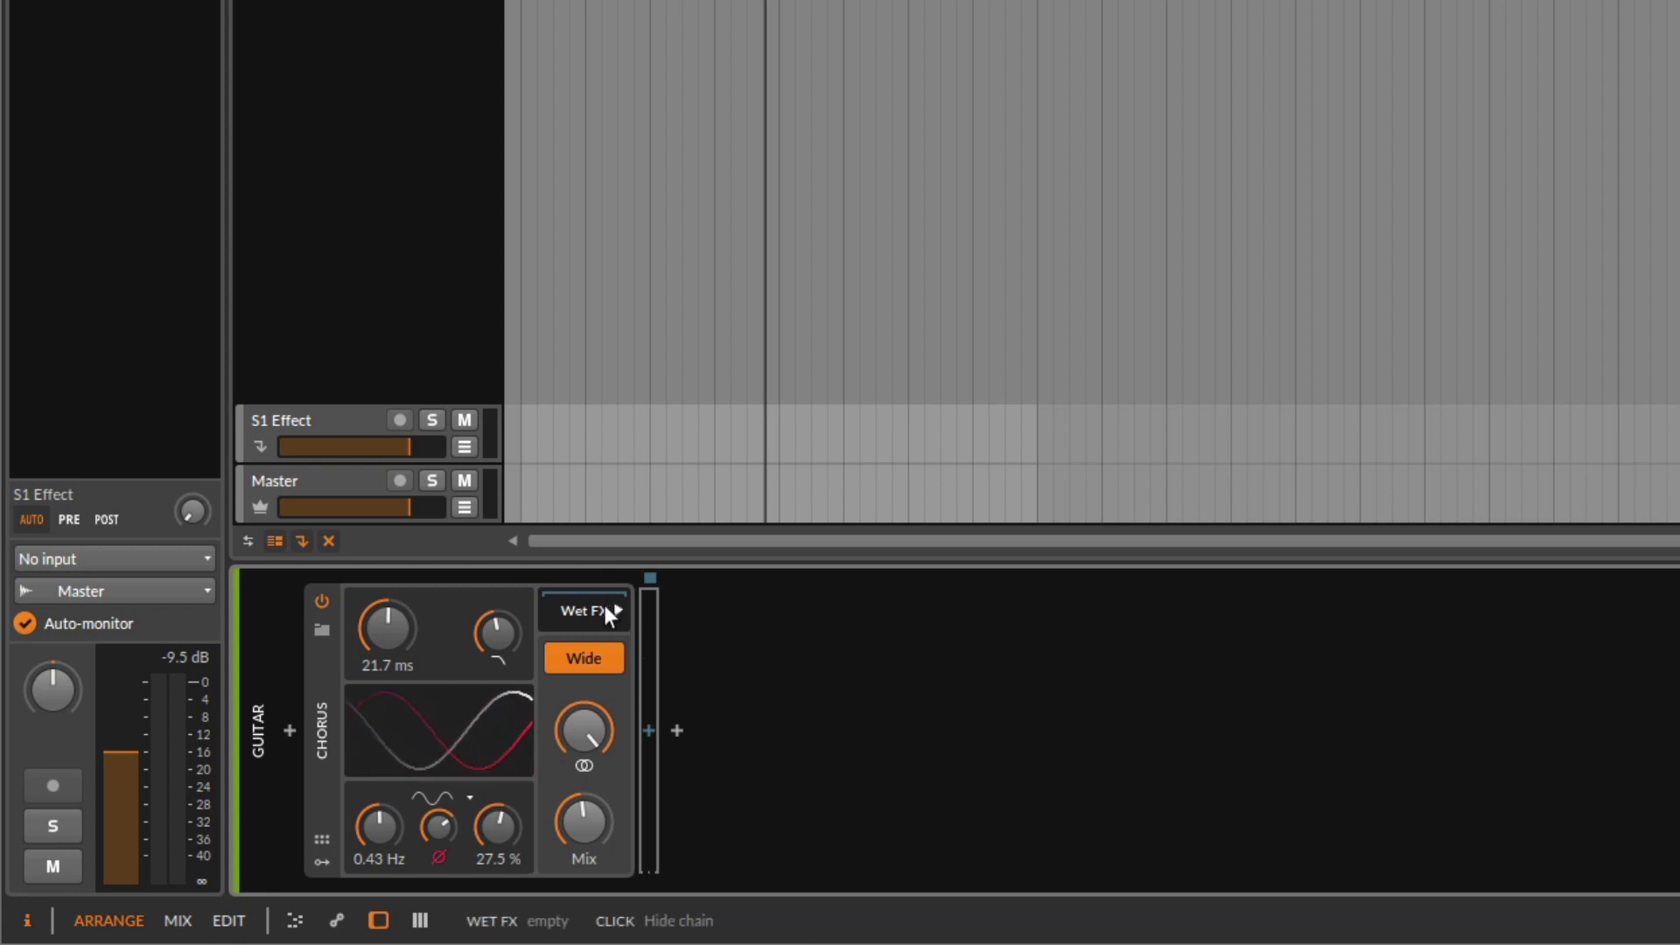
Lower the Chorus LFO to a 21.5% amount at 0.26 Hz, and reduce the Mix to 33.0%
drag(535, 766, 533, 773)
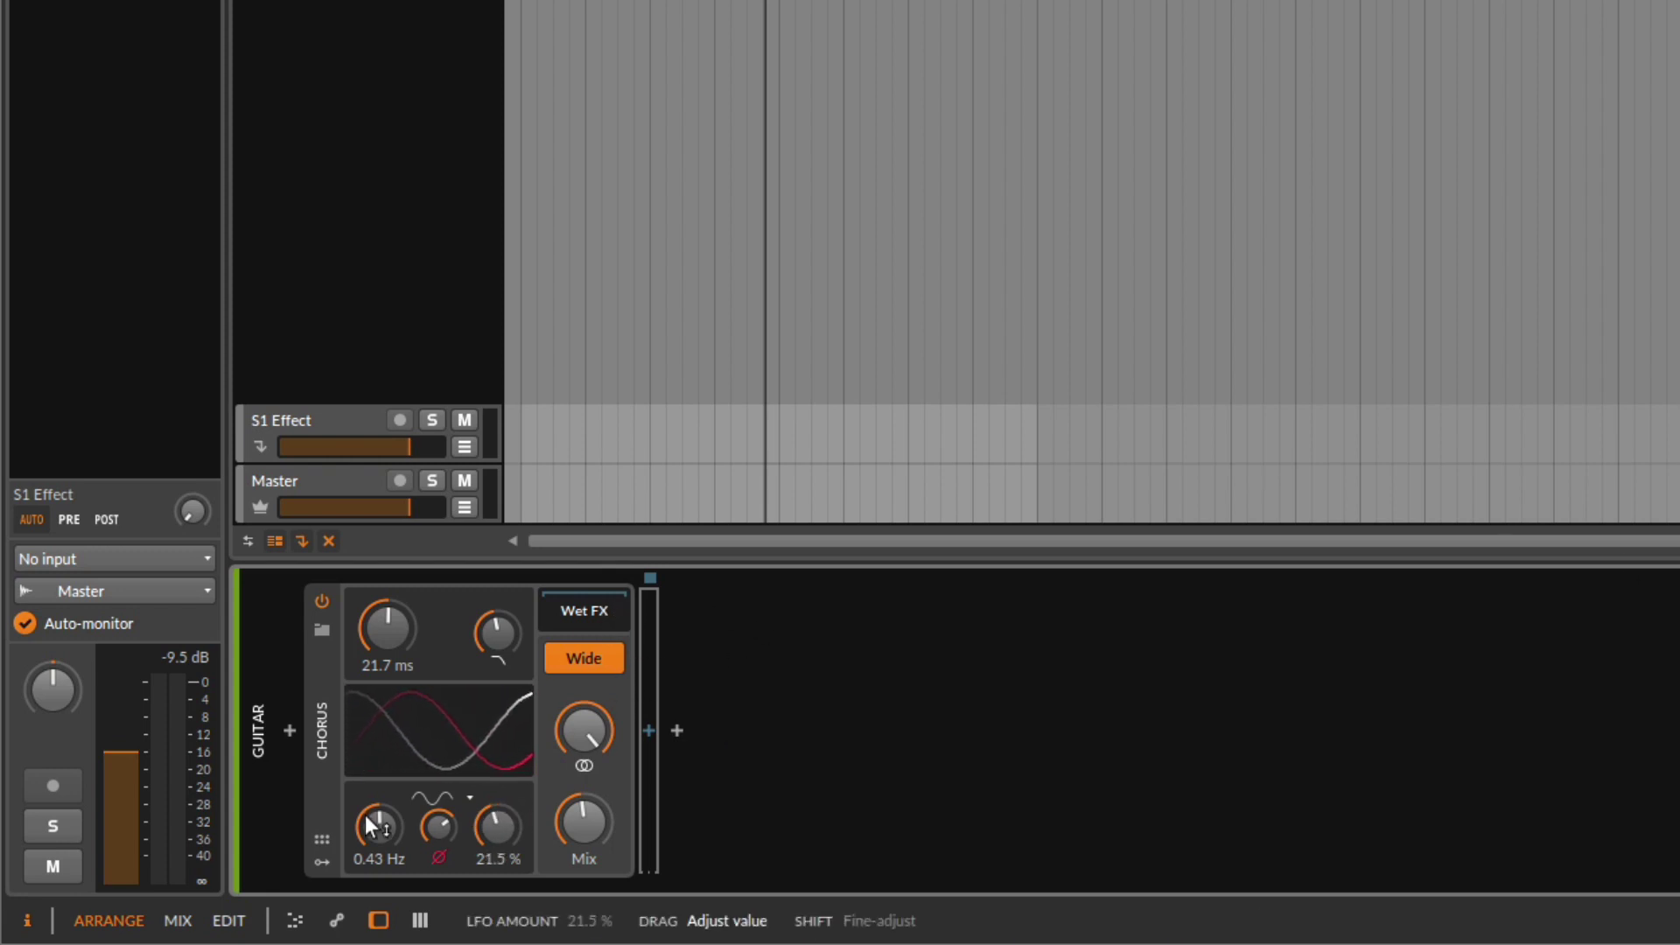
drag(372, 825, 375, 838)
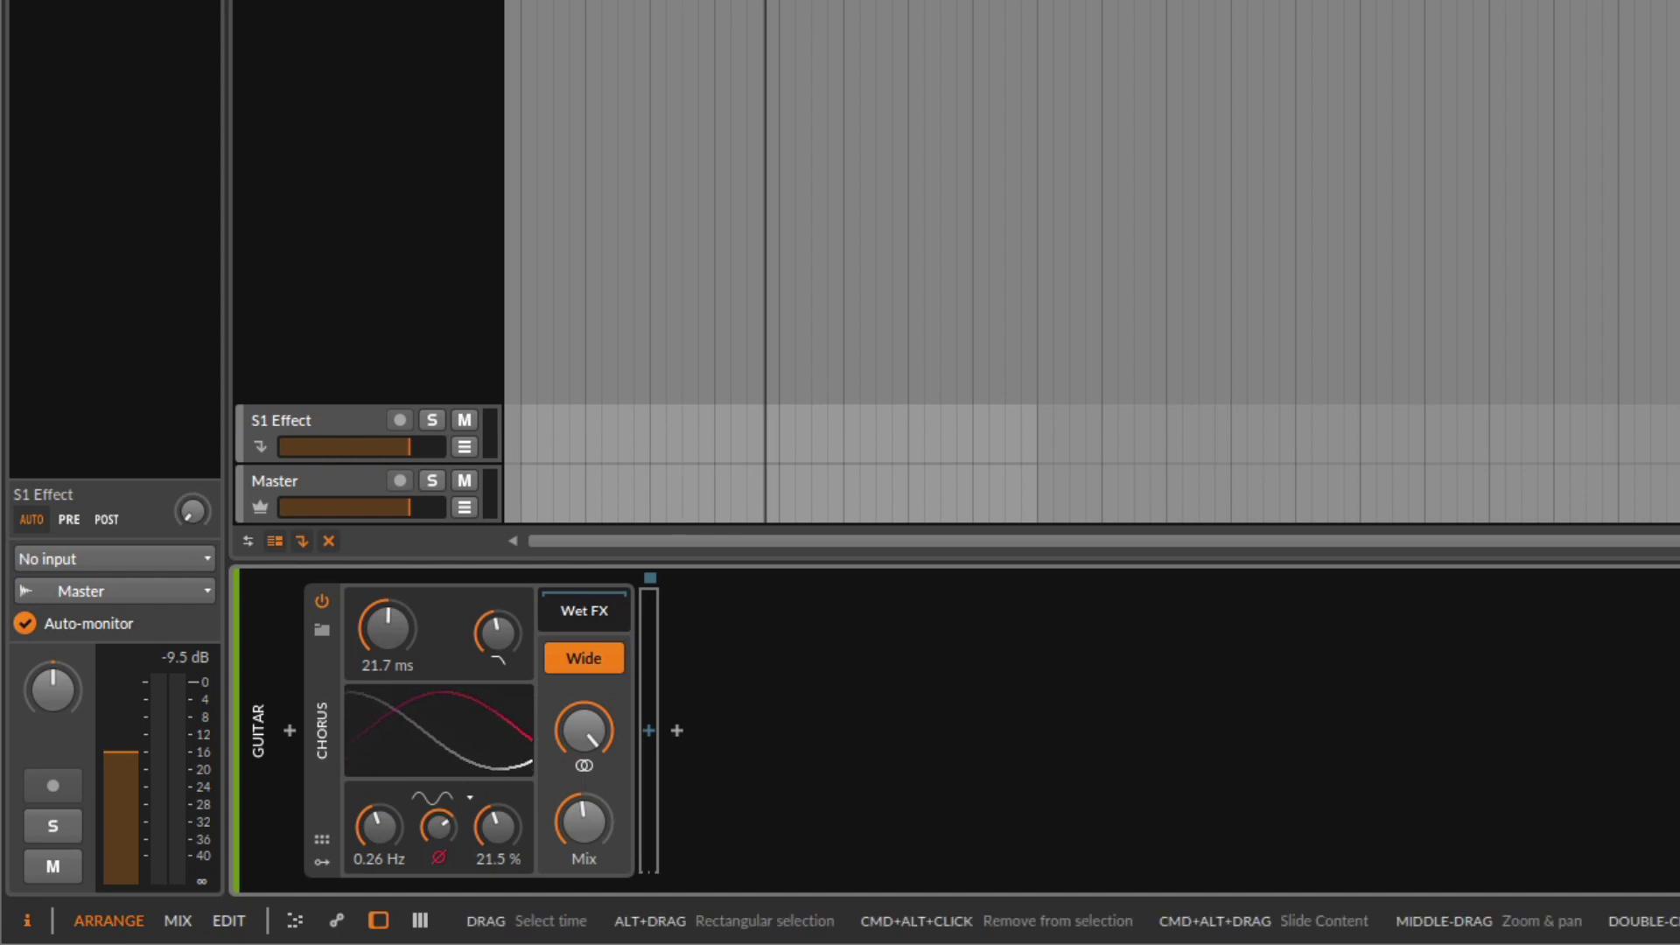
click(602, 820)
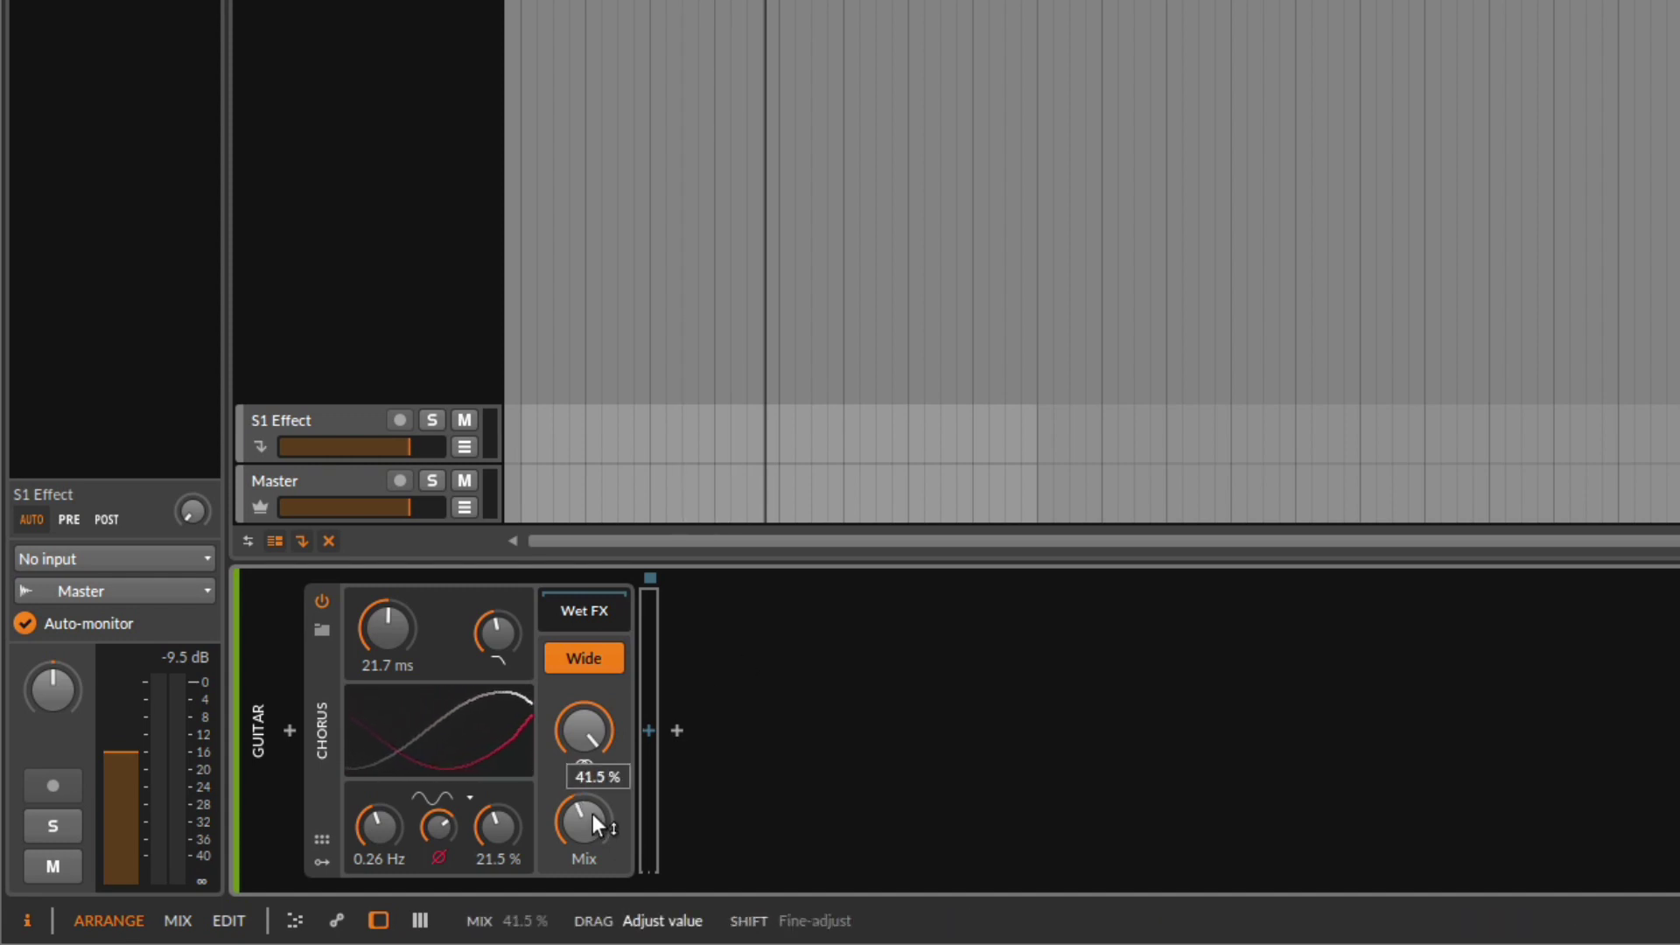
drag(582, 809, 584, 854)
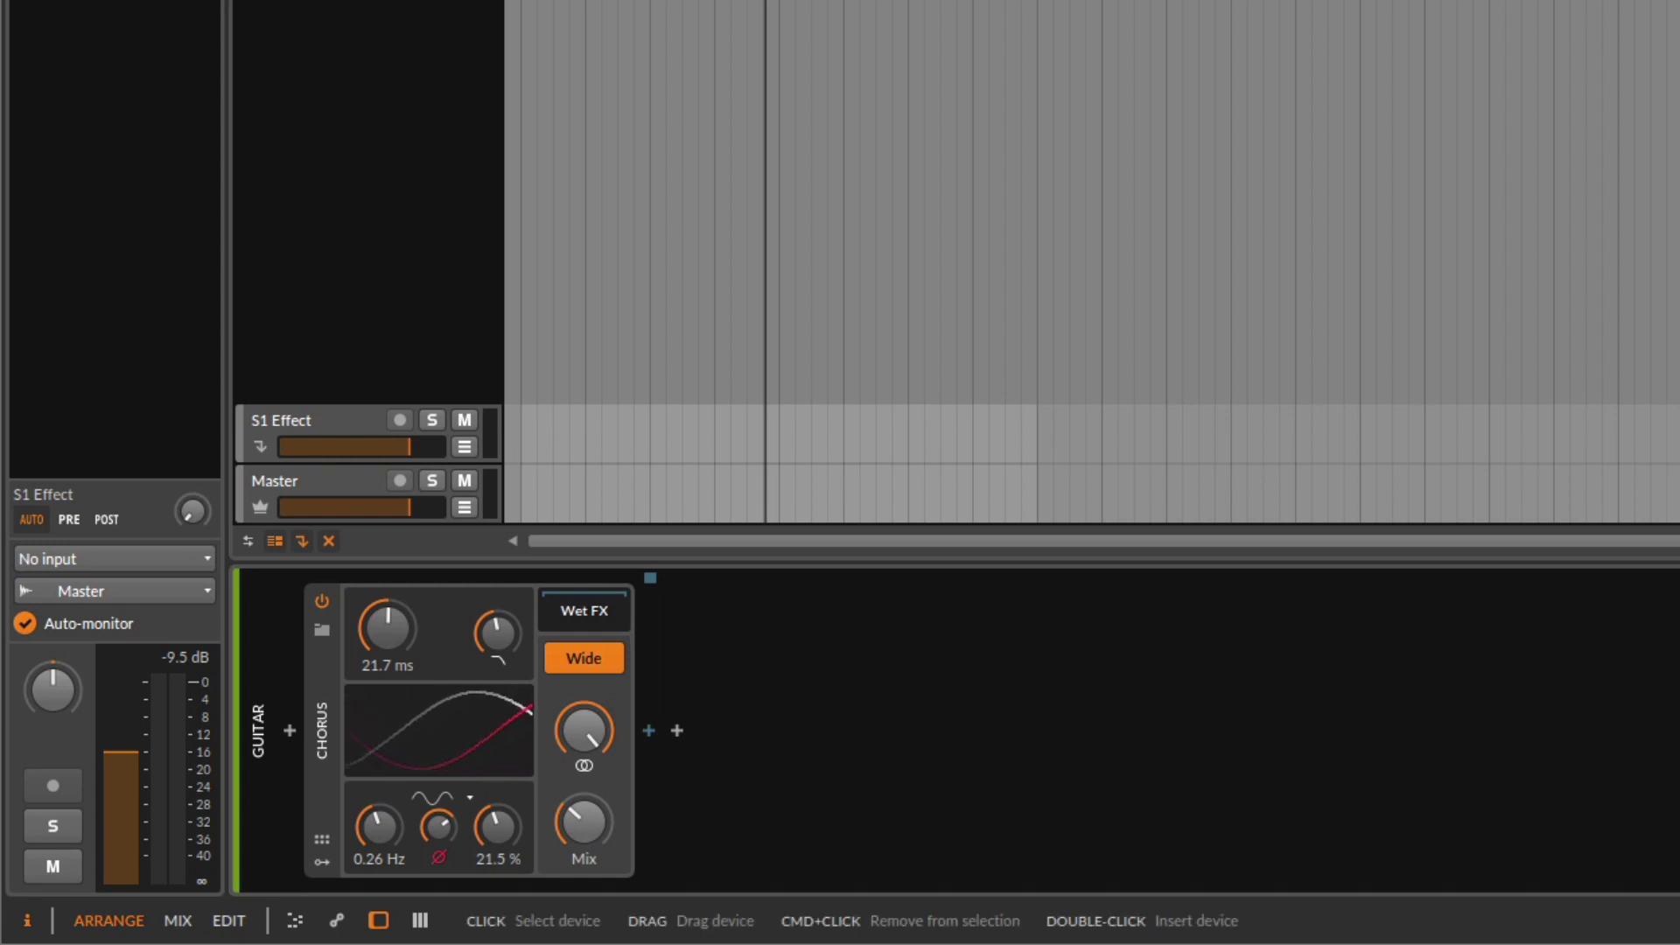
Insert a Distortion device in the Chorus's Wet FX chain and set its Pre EQ to 1.14 kHz at +5.8 dB with increased Slew
drag(739, 627, 599, 607)
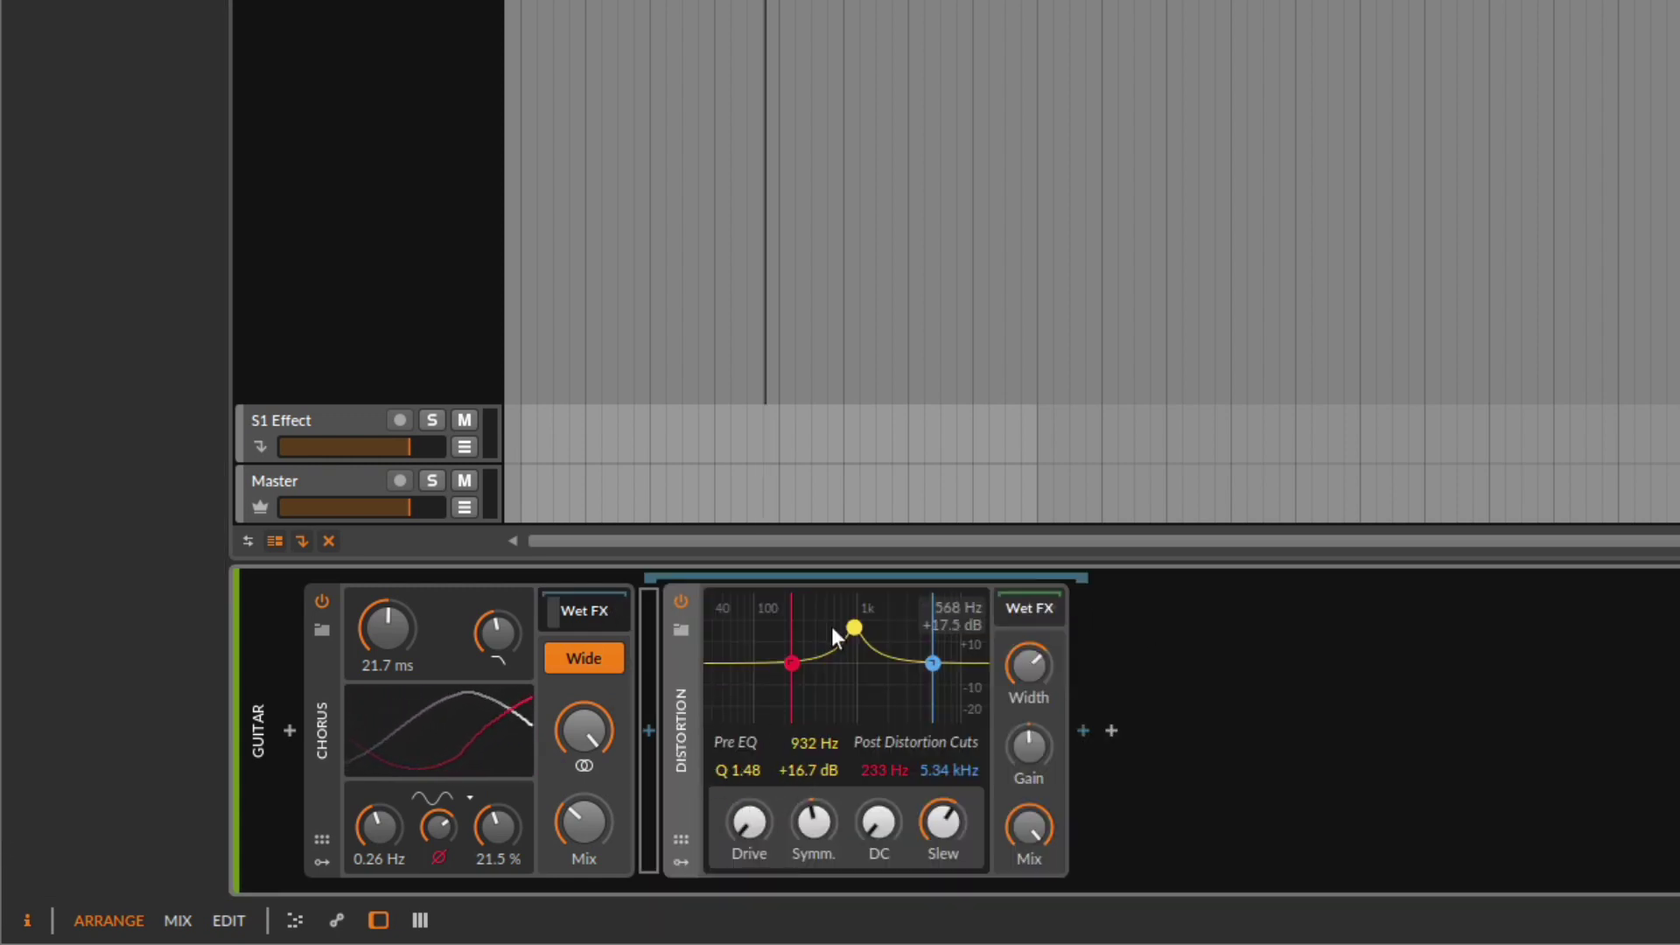
drag(854, 629, 861, 662)
mouse_move(943, 821)
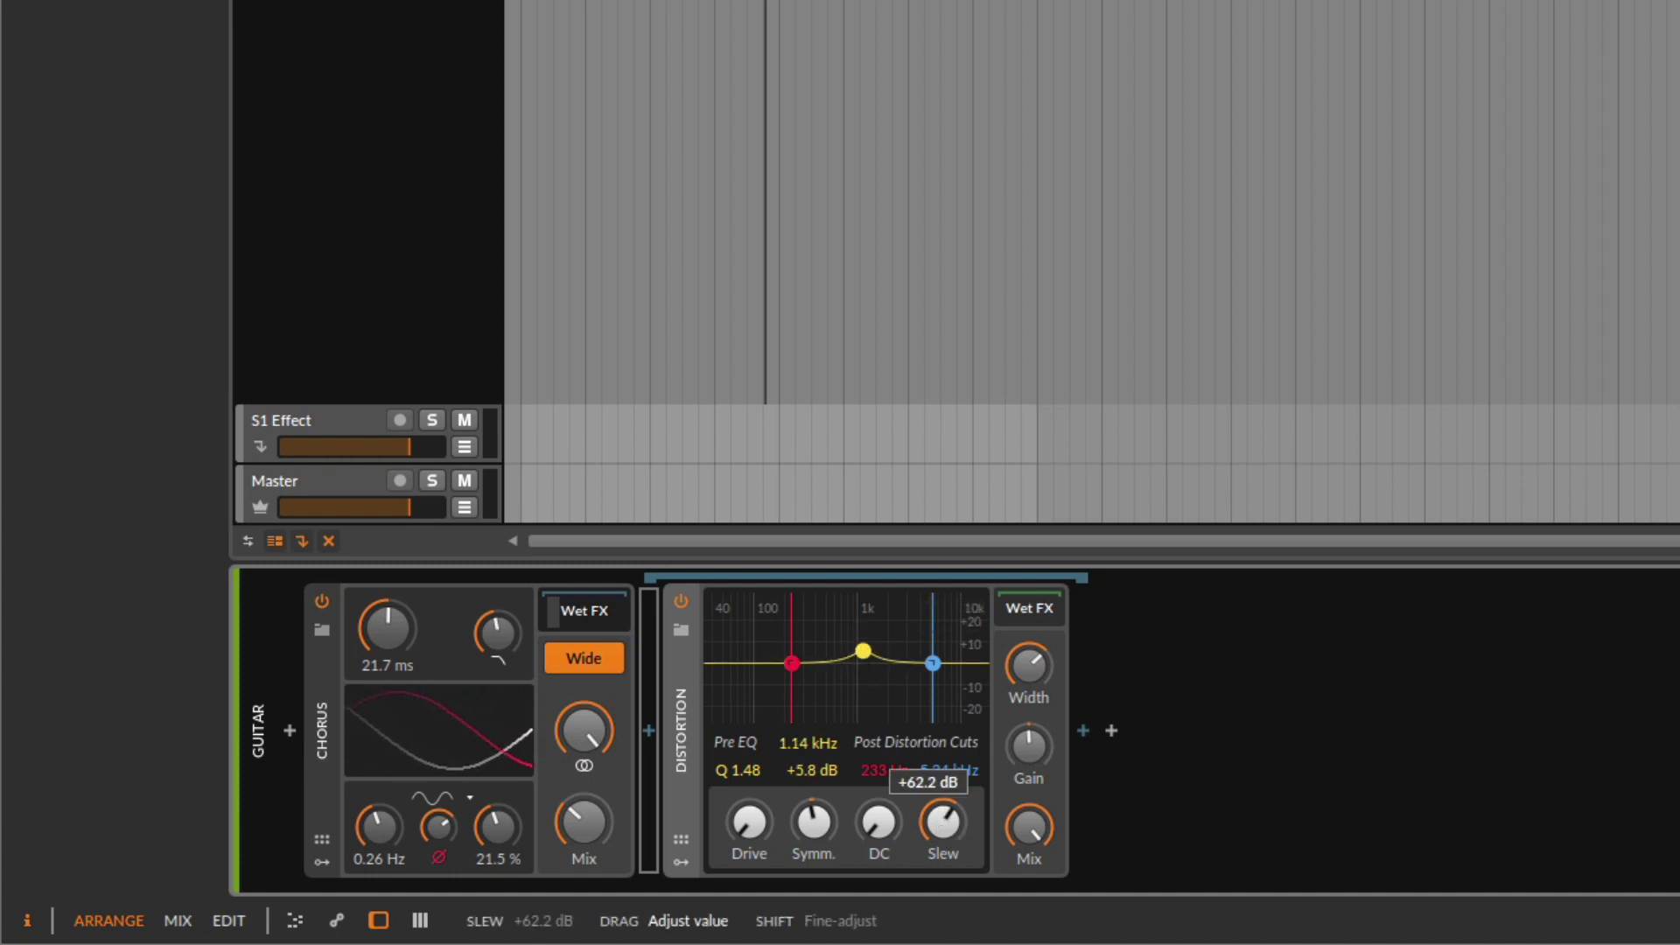
Play the guitar loop through the distorted Chorus at full Mix, lower the Mix to about a fifth, and remove the Distortion device
key(space)
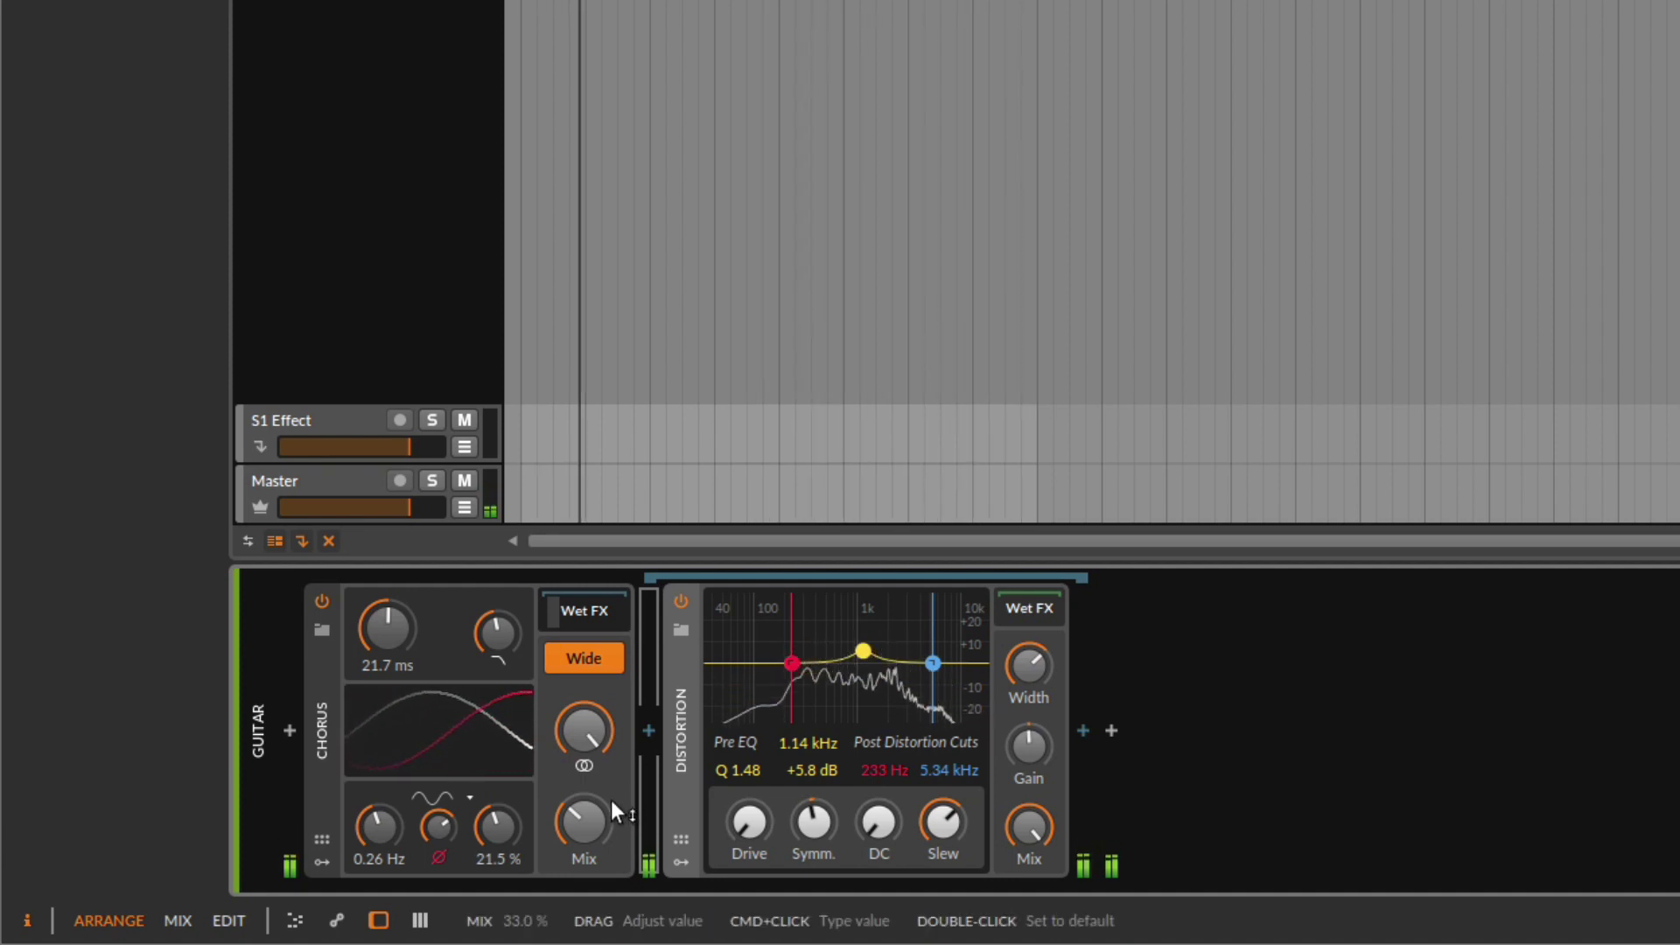
drag(584, 815, 584, 809)
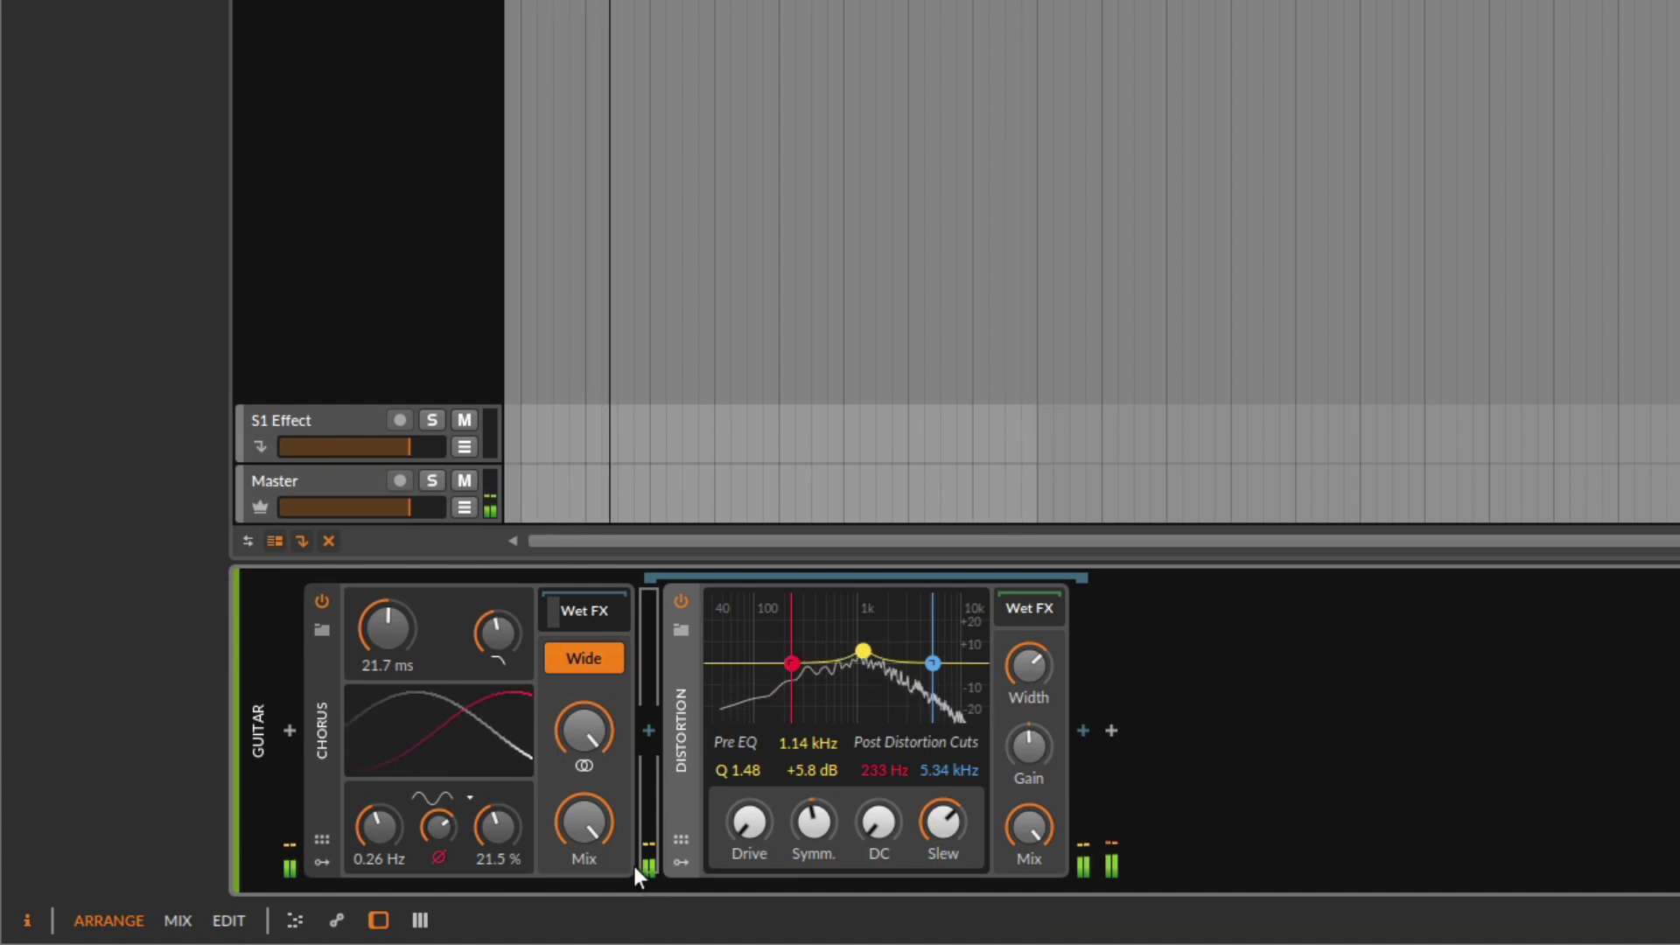
mouse_move(579, 835)
mouse_down()
mouse_move(580, 905)
mouse_move(582, 807)
mouse_up()
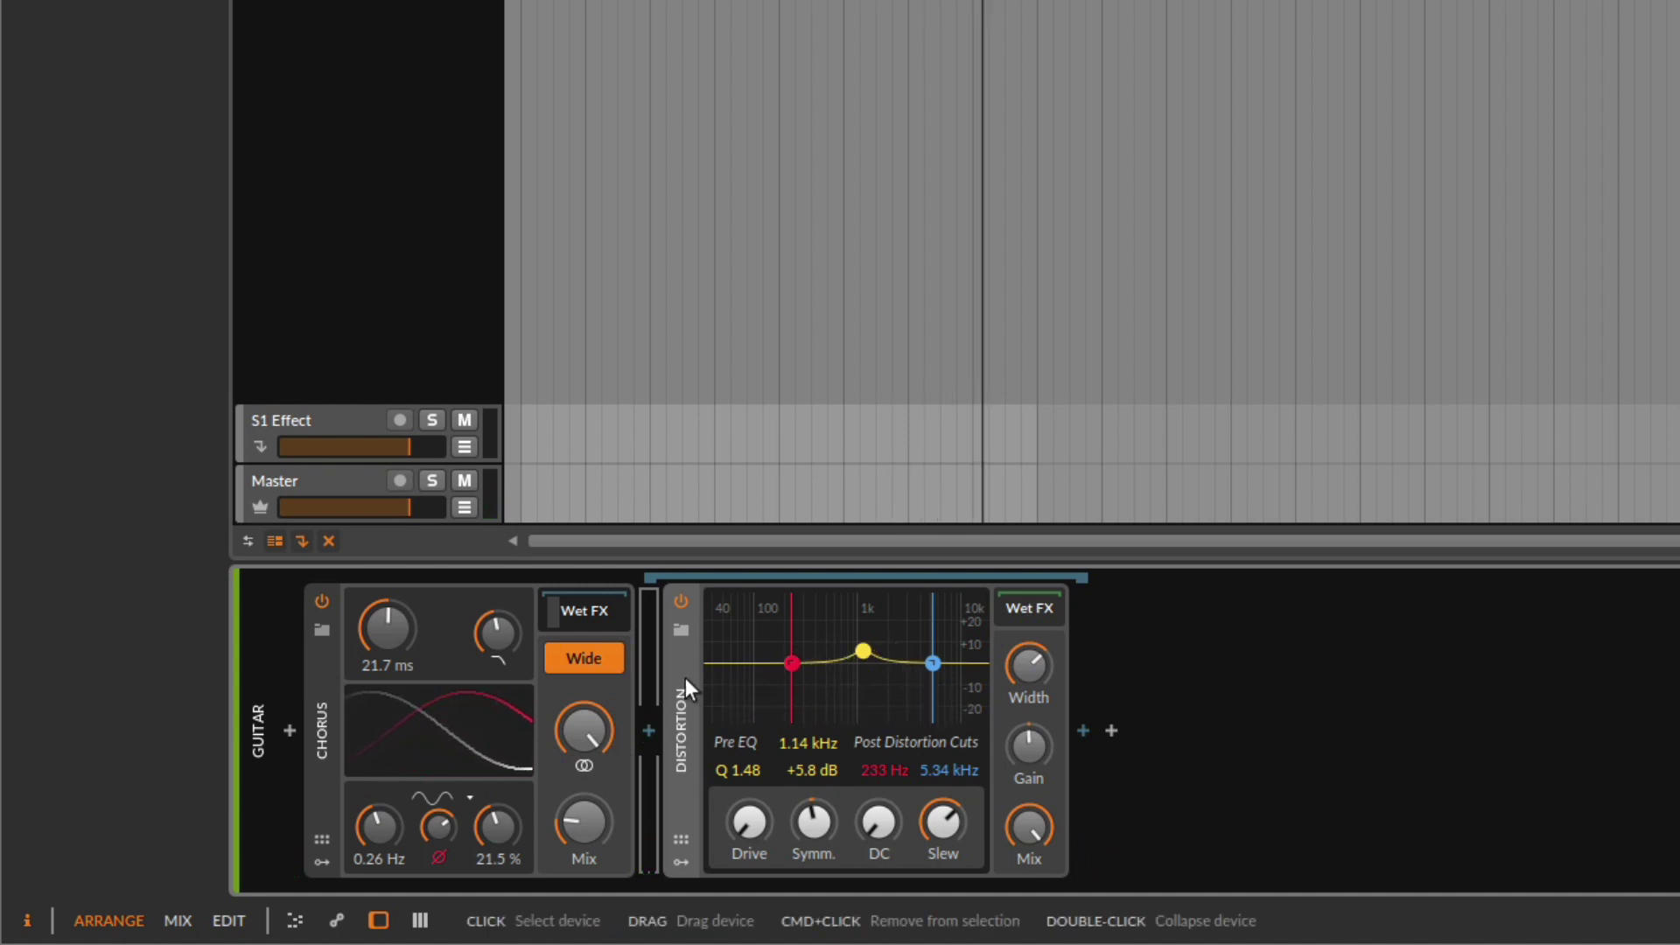
key(Delete)
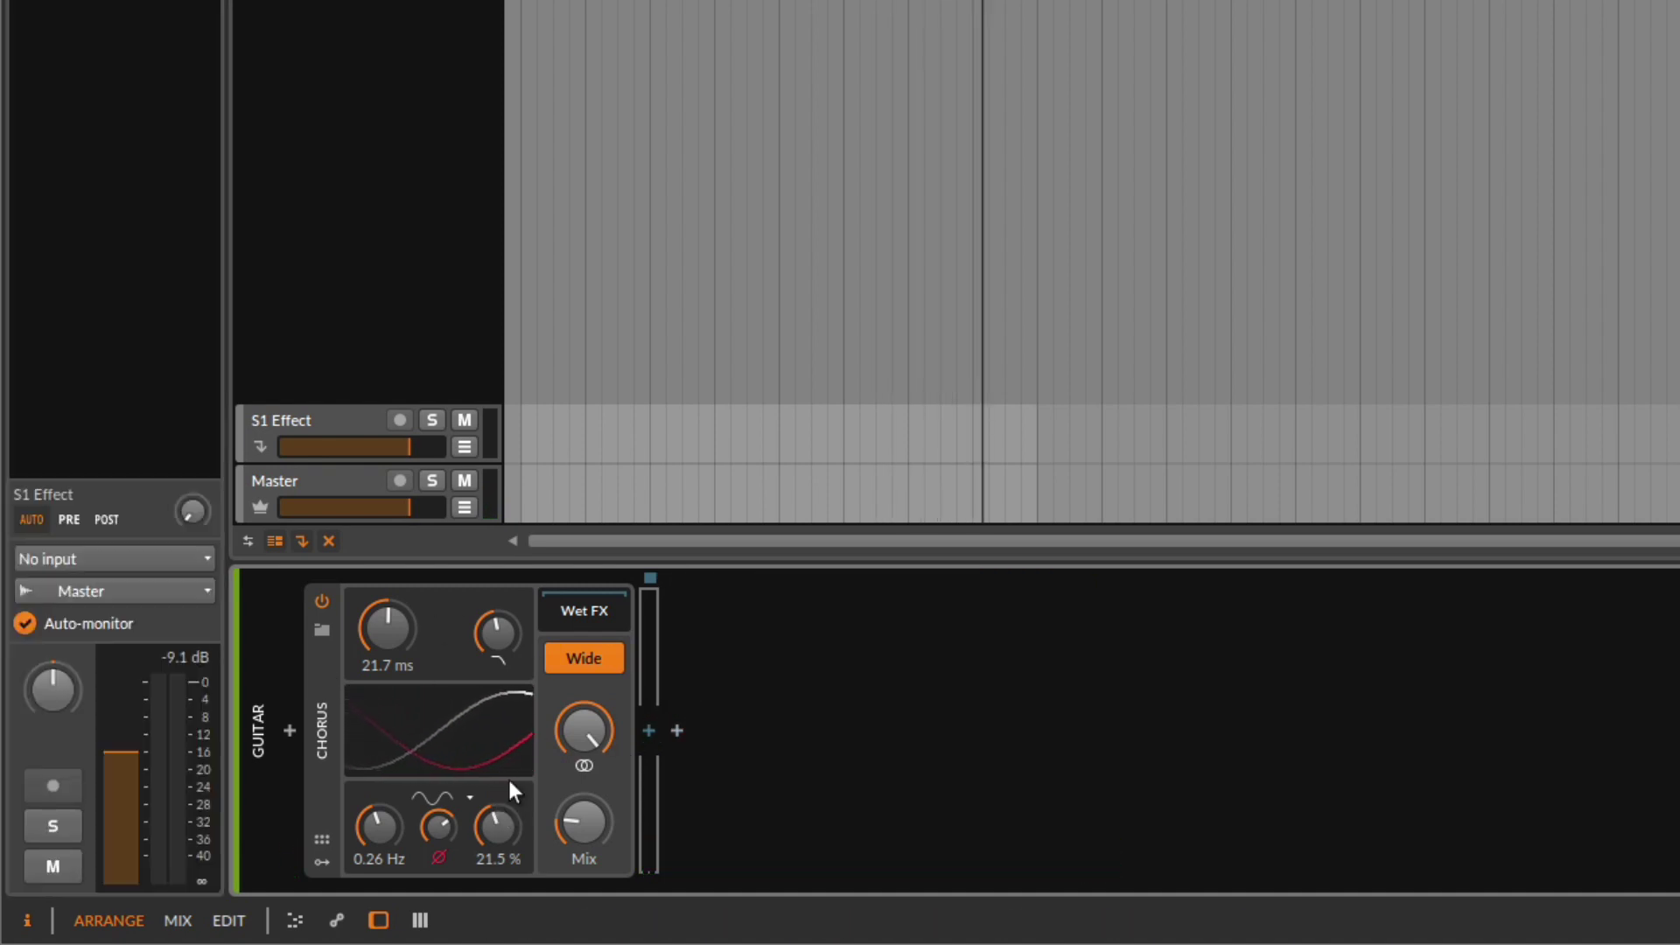
Drop the Chorus LFO amount to 0% and raise it to 17.7%
drag(496, 827, 389, 734)
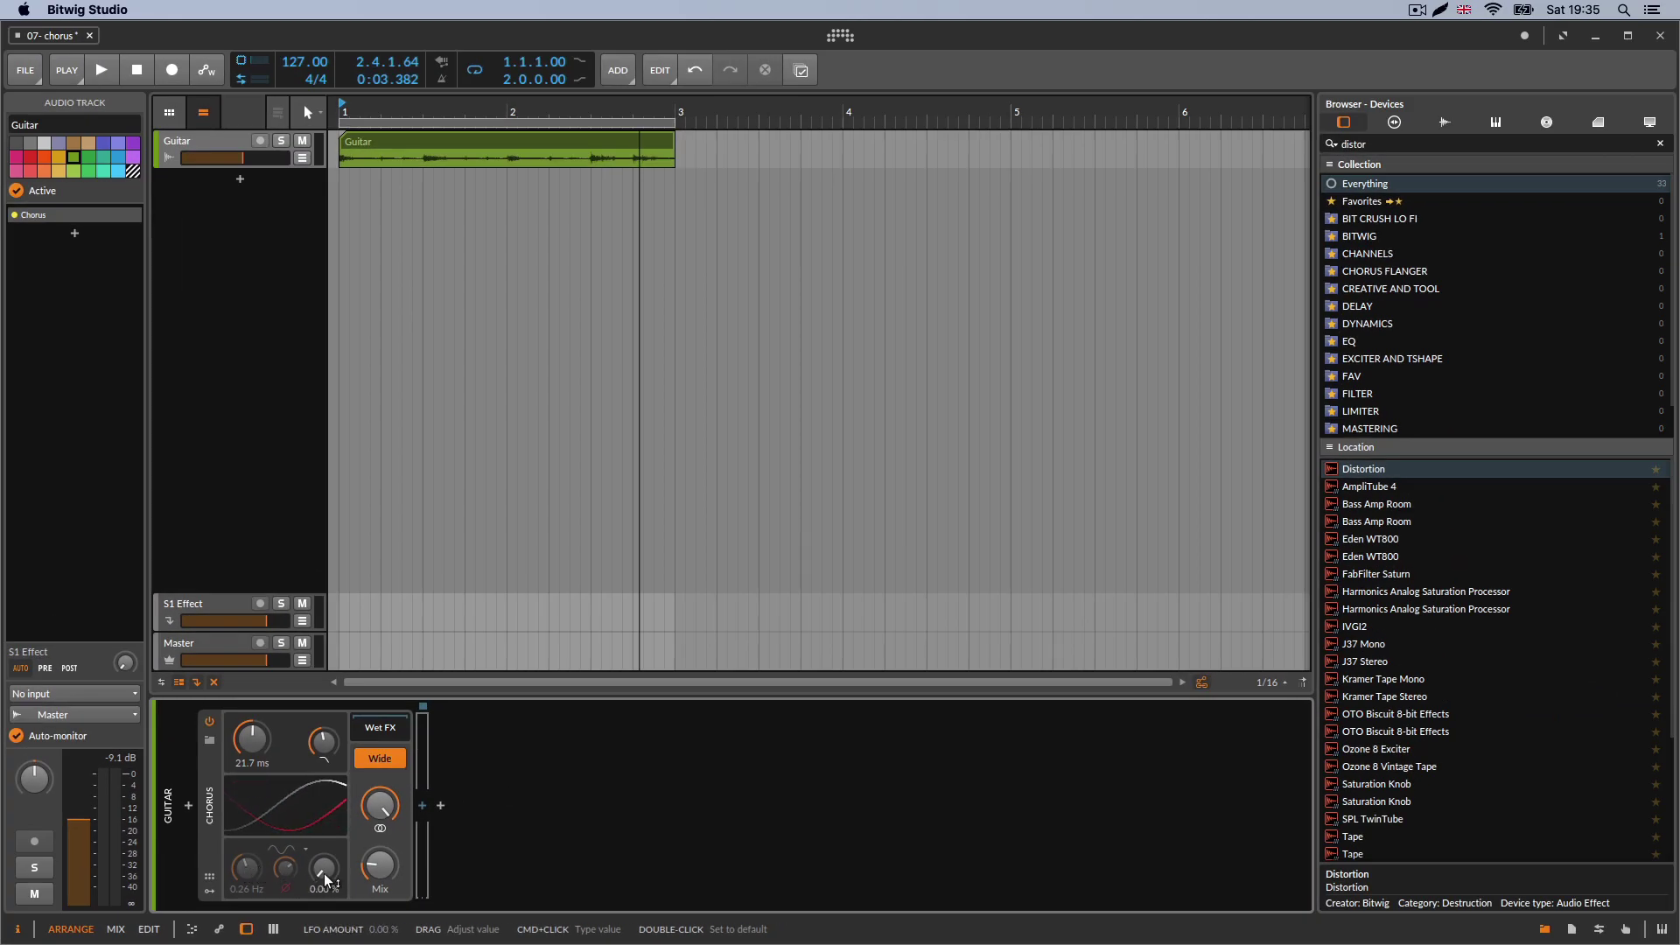
drag(325, 875, 323, 854)
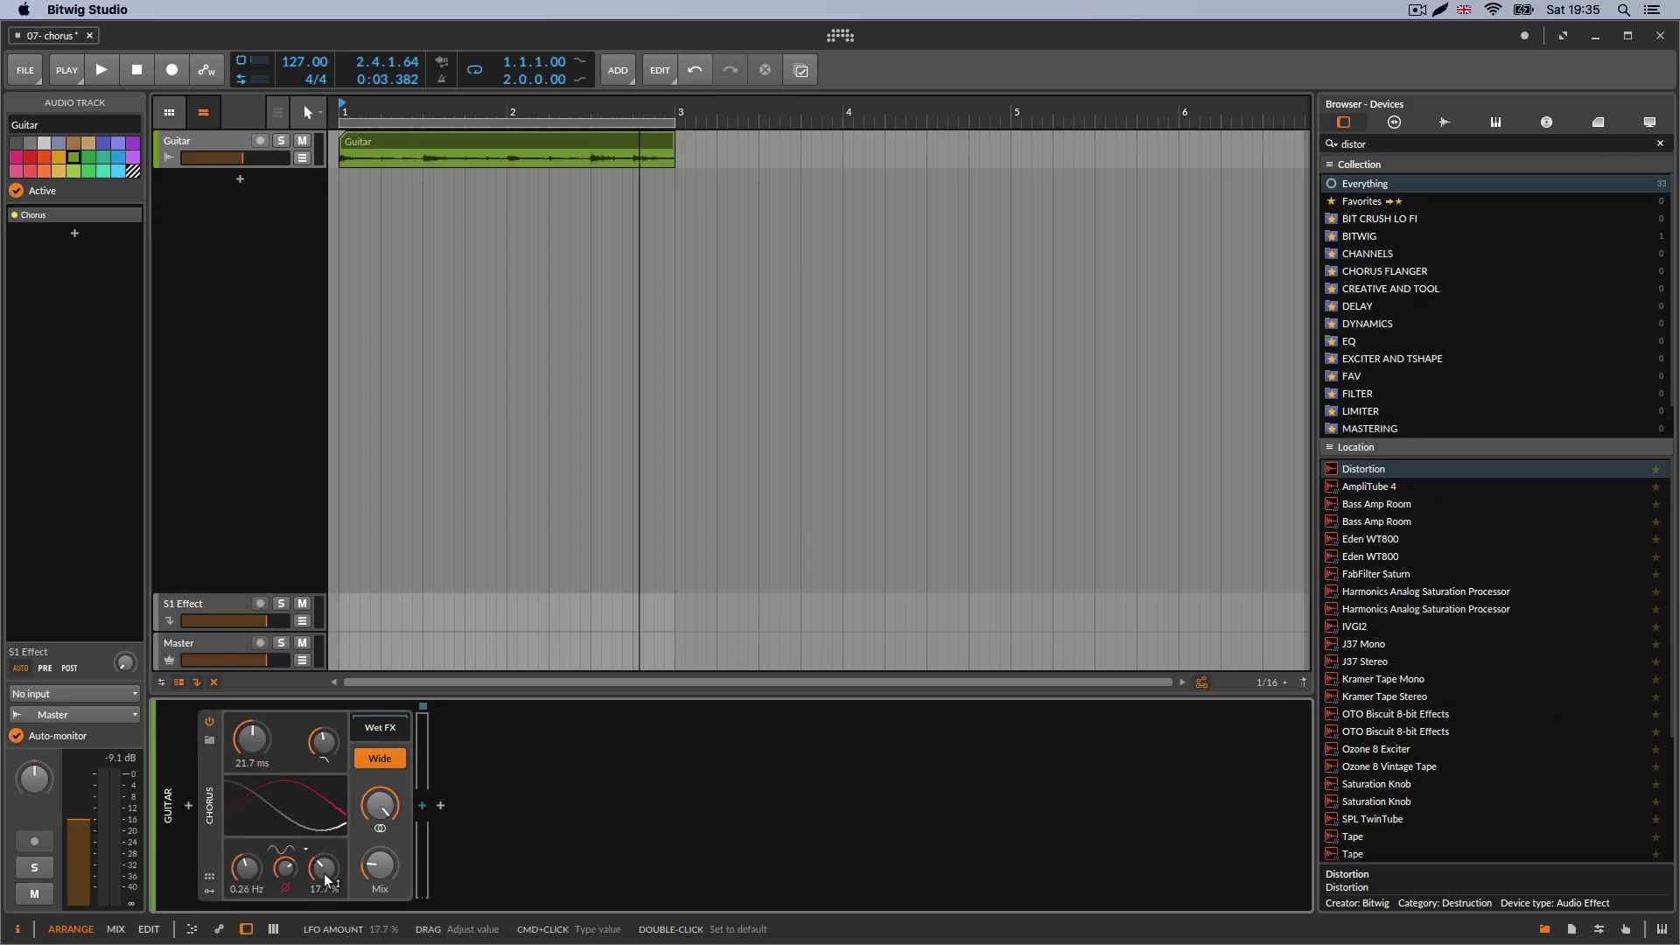